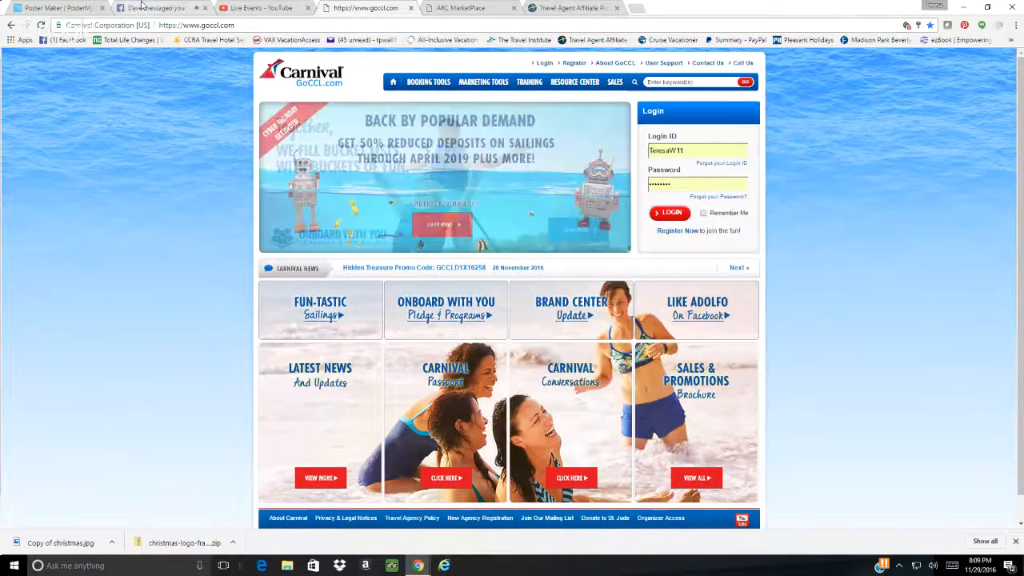
- Switch to Facebook messages and answer the contact asking about the private YouTube link with "You will have to use the link in the email I sent"
{"action": "left_click", "coordinate": [140, 7]}
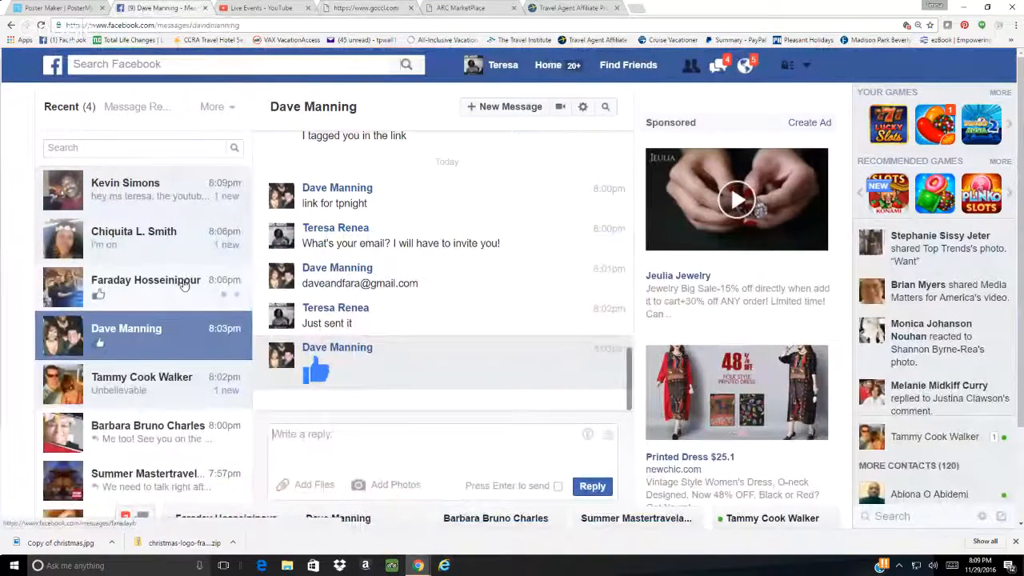
{"action": "left_click", "coordinate": [163, 184]}
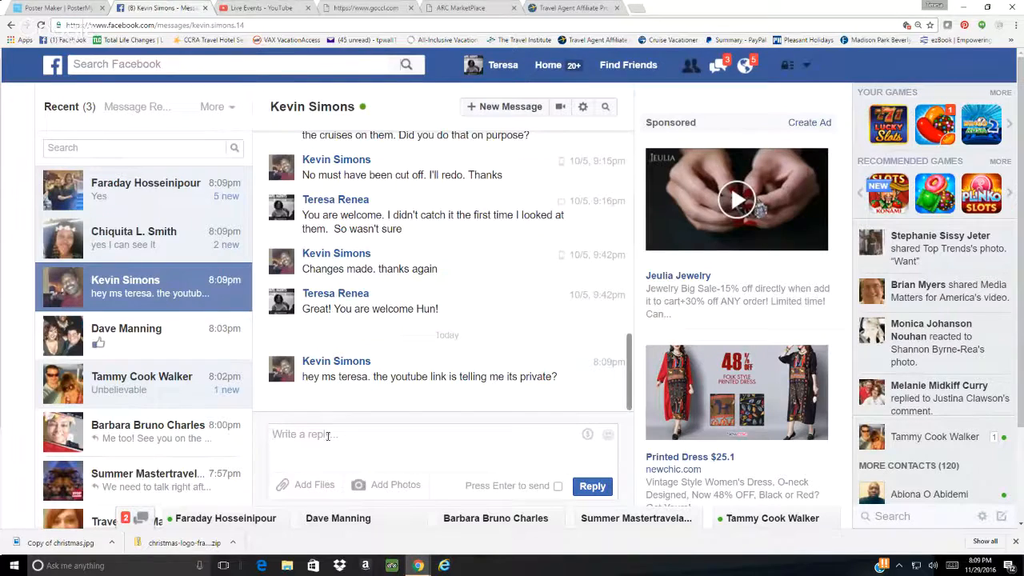
{"action": "type", "text": "You will have to use the "}
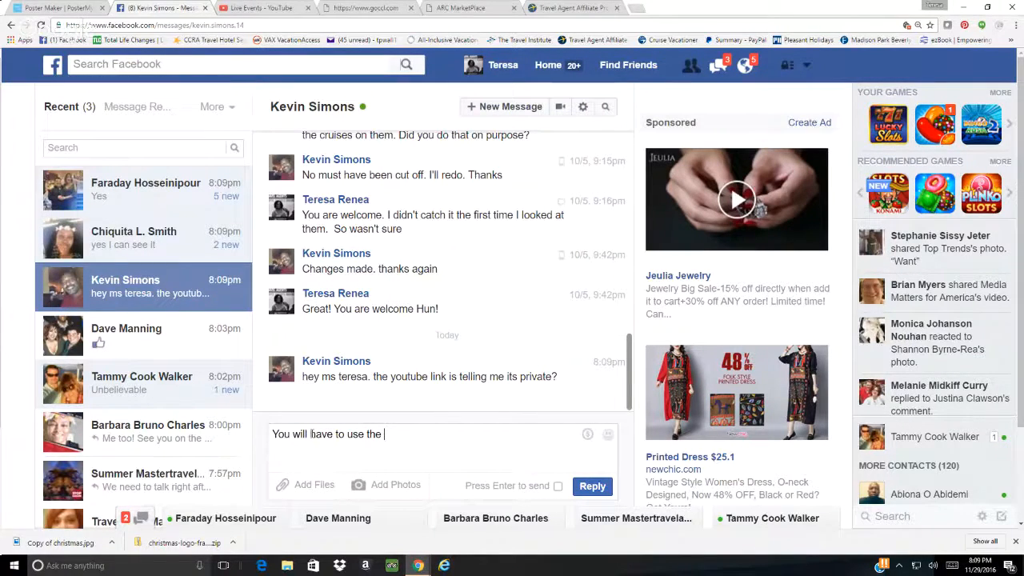
{"action": "type", "text": "iink in the email I sent"}
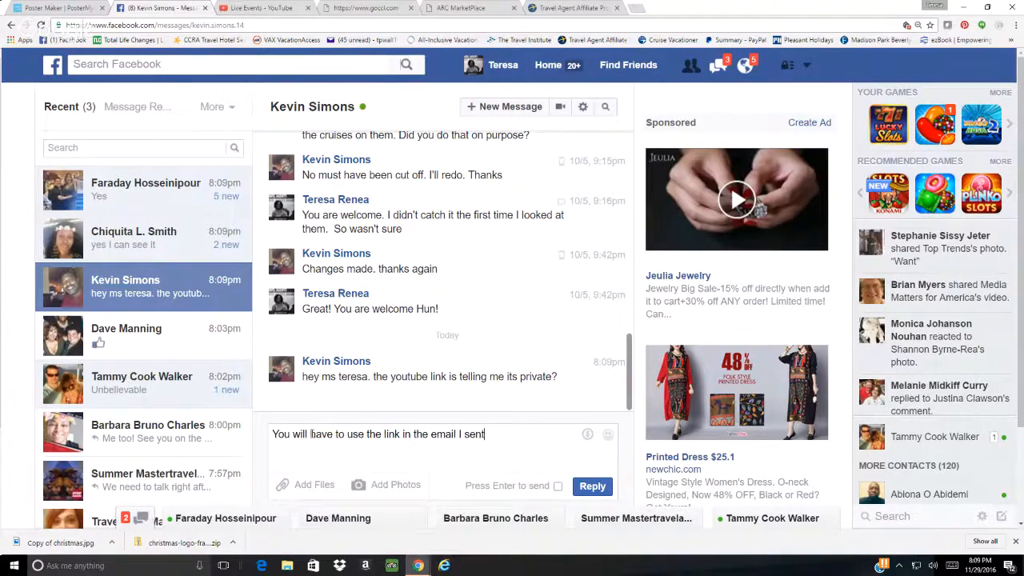
{"action": "left_click", "coordinate": [592, 486]}
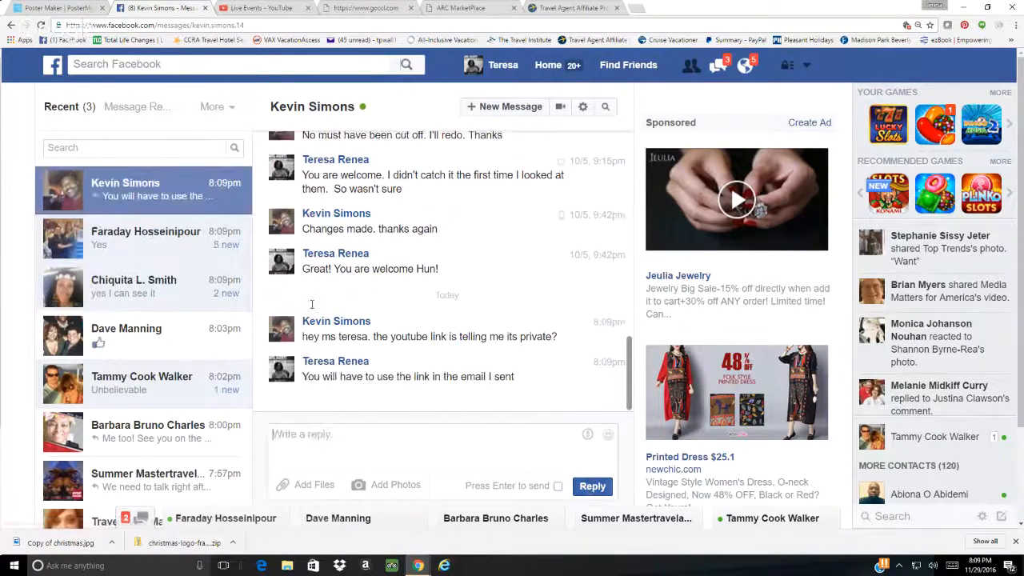
- Switch to the GoCCL site, log in with the prefilled credentials and open the Fun-tastic Sailings document, dismissing the Facebook notification
{"action": "left_click", "coordinate": [351, 9]}
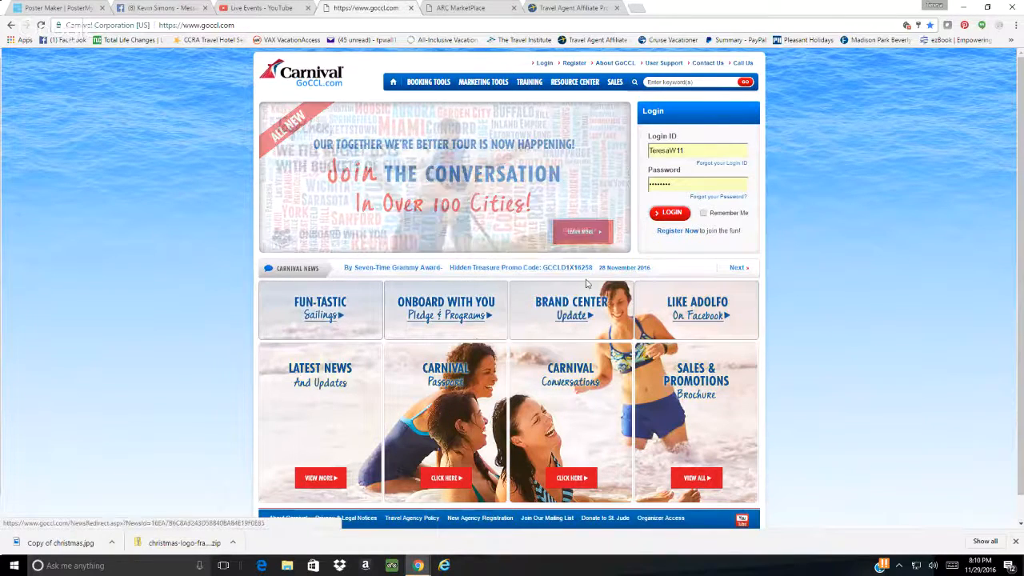
{"action": "left_click", "coordinate": [671, 214]}
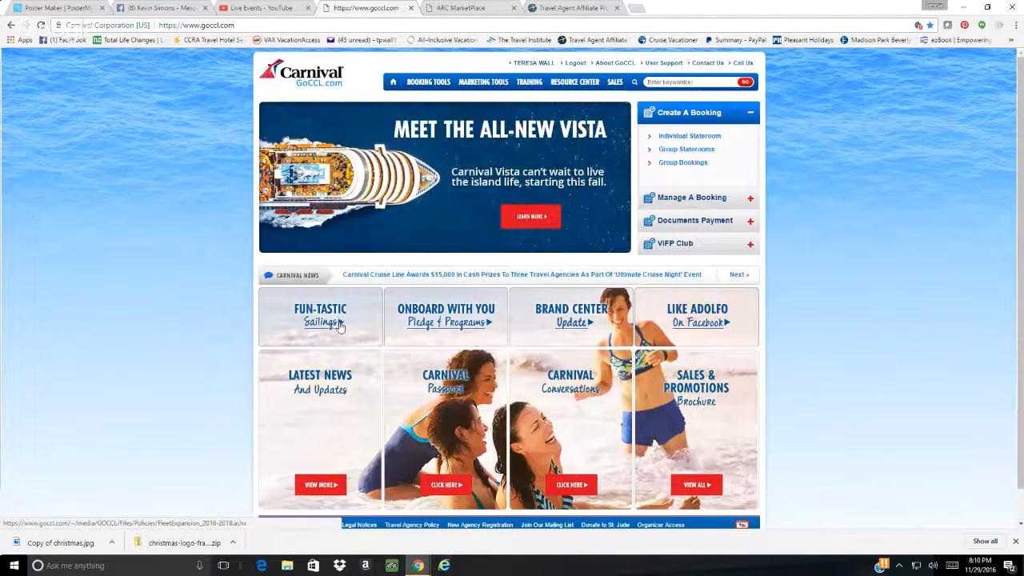
{"action": "left_click", "coordinate": [340, 325]}
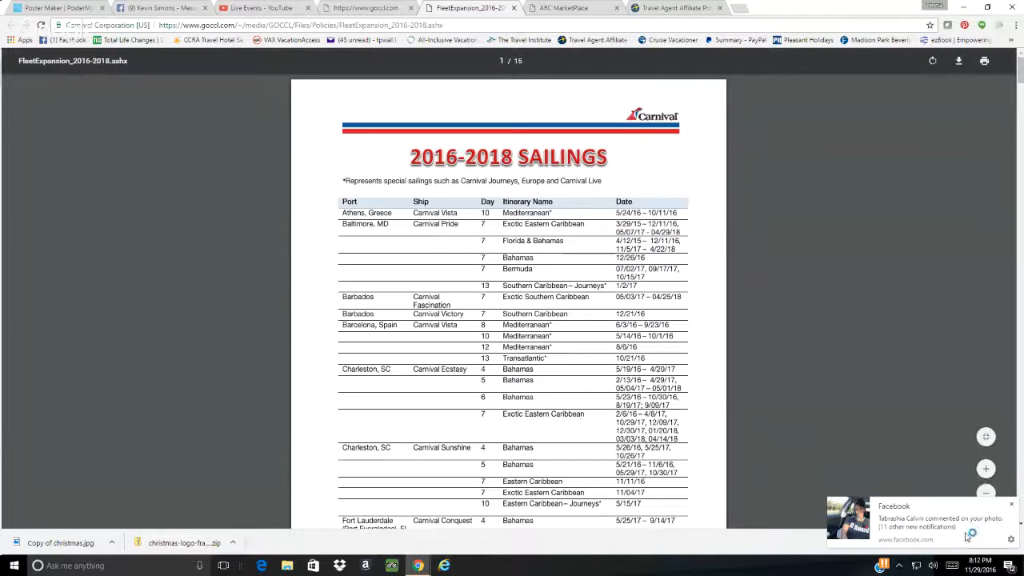
{"action": "left_click", "coordinate": [1011, 505]}
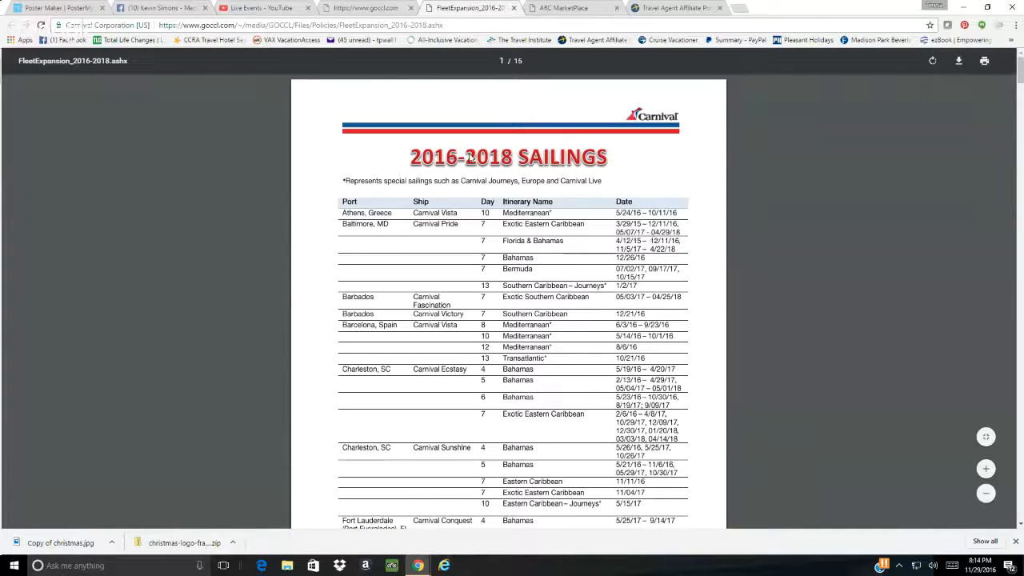
- Return to the GoCCL home page and start creating an individual stateroom booking
{"action": "left_click", "coordinate": [366, 8]}
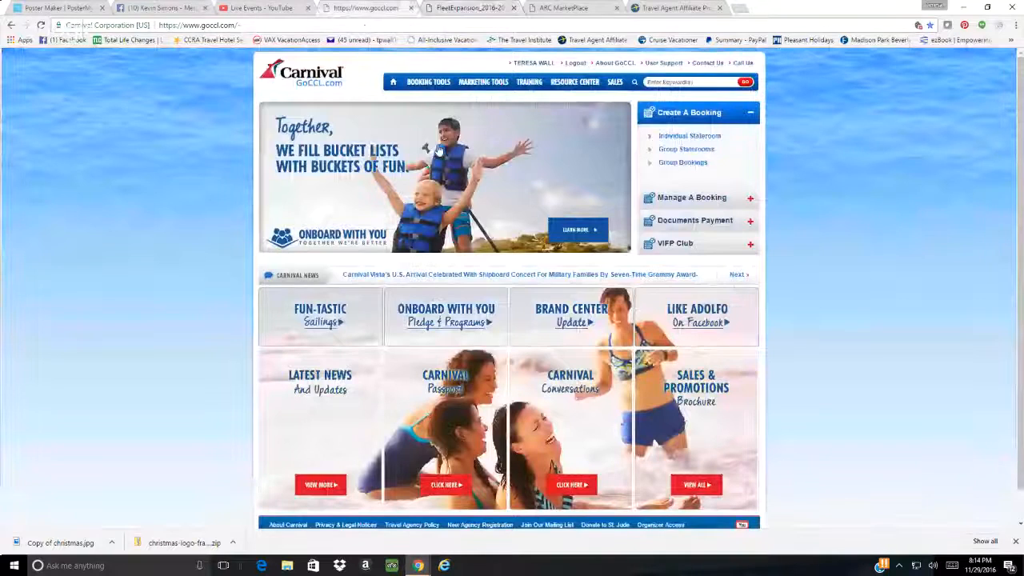
{"action": "mouse_move", "coordinate": [428, 82]}
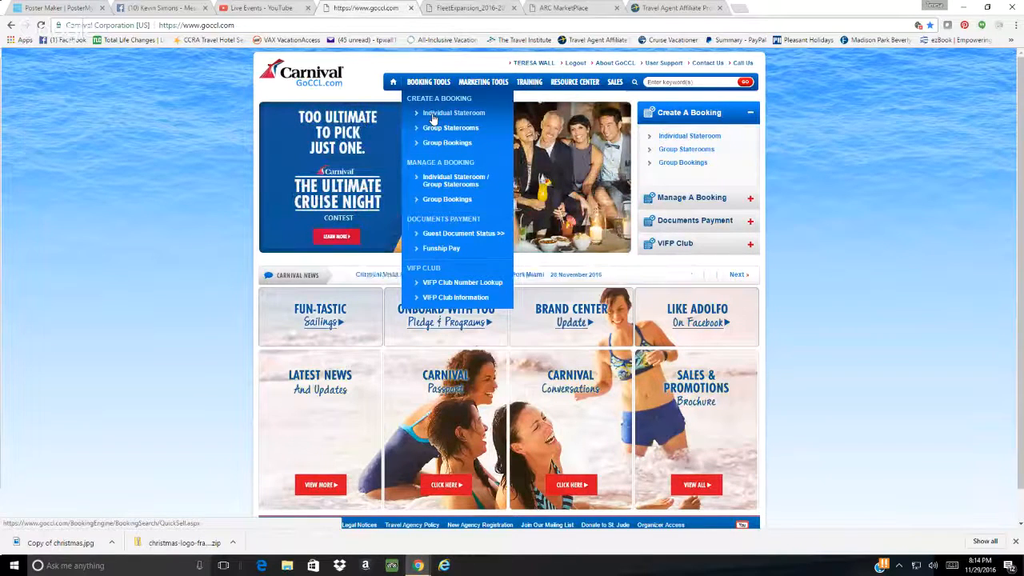
{"action": "left_click", "coordinate": [432, 116]}
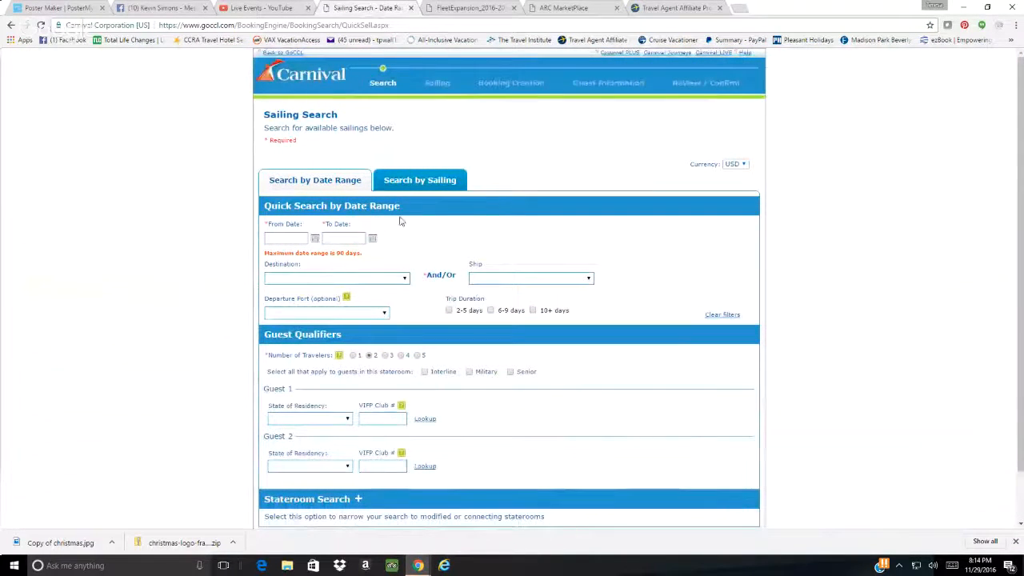
- Set the From Date of the sailing search to 5/1/2017
{"action": "left_click", "coordinate": [314, 238]}
{"action": "left_click", "coordinate": [362, 253]}
{"action": "left_click", "coordinate": [362, 253]}
{"action": "left_click", "coordinate": [362, 253]}
{"action": "left_click", "coordinate": [362, 253]}
{"action": "left_click", "coordinate": [362, 253]}
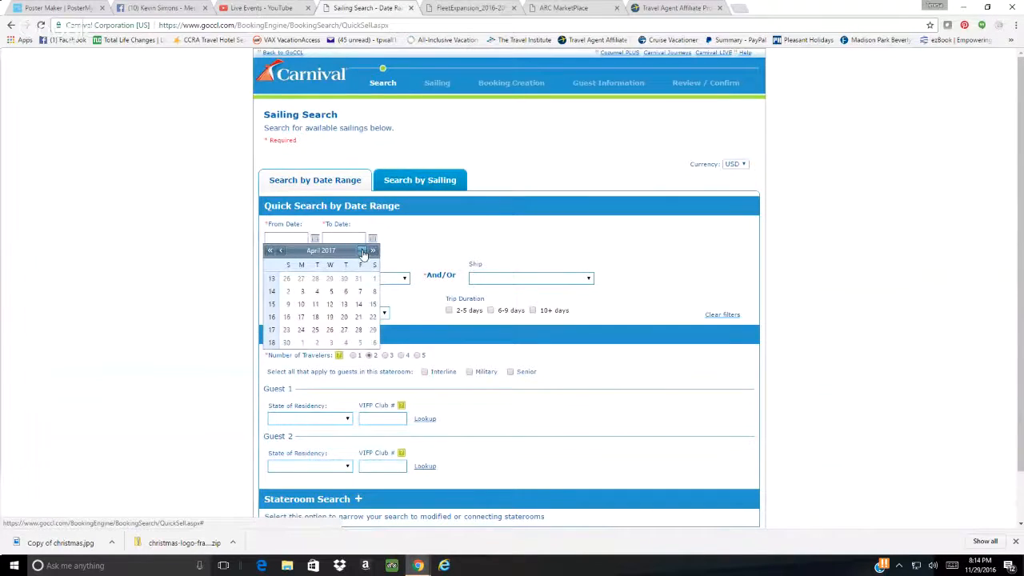
{"action": "left_click", "coordinate": [363, 253]}
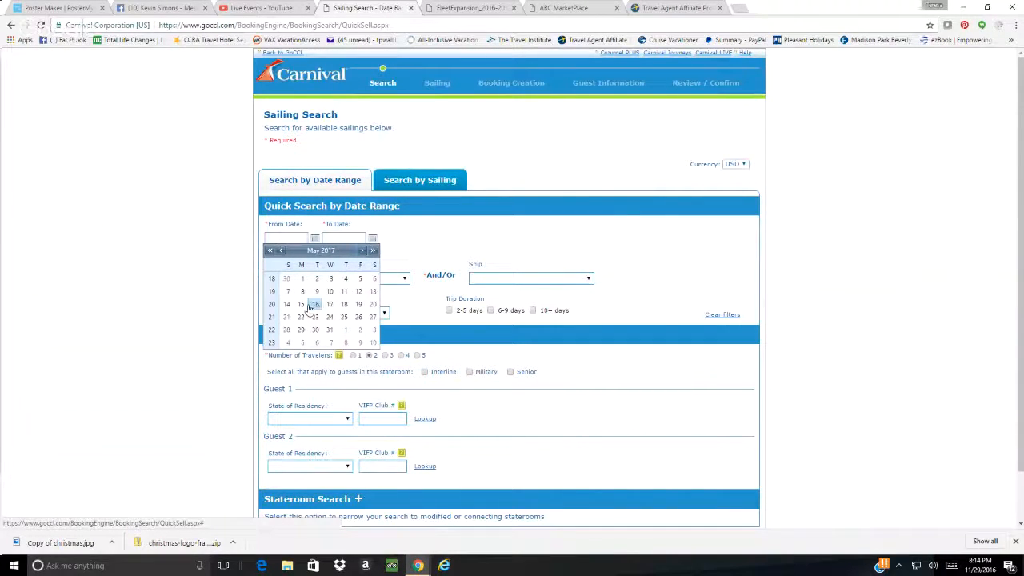
{"action": "left_click", "coordinate": [301, 277]}
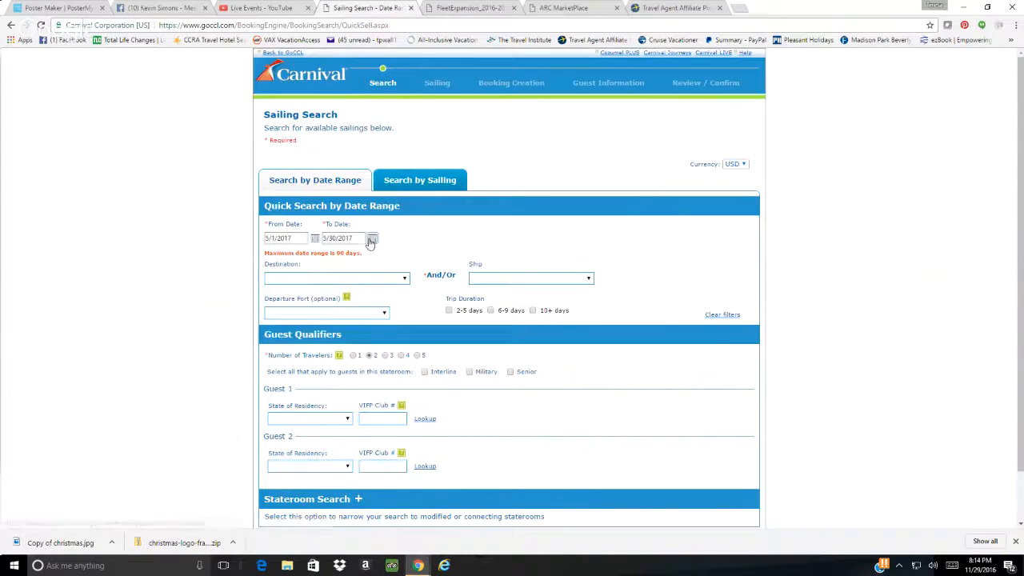
- Set the To Date of the sailing search to 8/31/2017
{"action": "left_click", "coordinate": [372, 239]}
{"action": "left_click", "coordinate": [420, 251]}
{"action": "left_click", "coordinate": [419, 250]}
{"action": "left_click", "coordinate": [419, 250]}
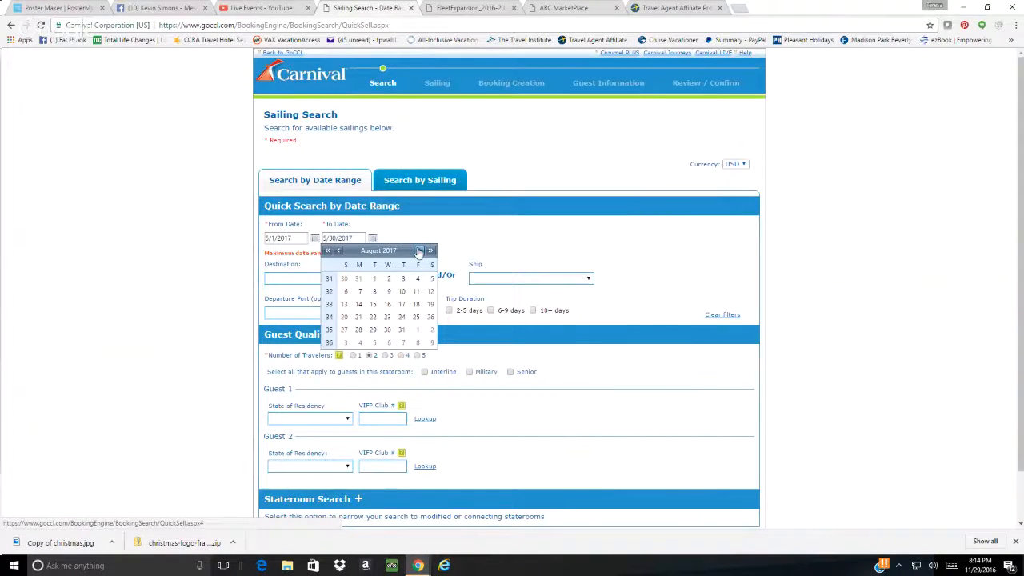
{"action": "left_click", "coordinate": [402, 330]}
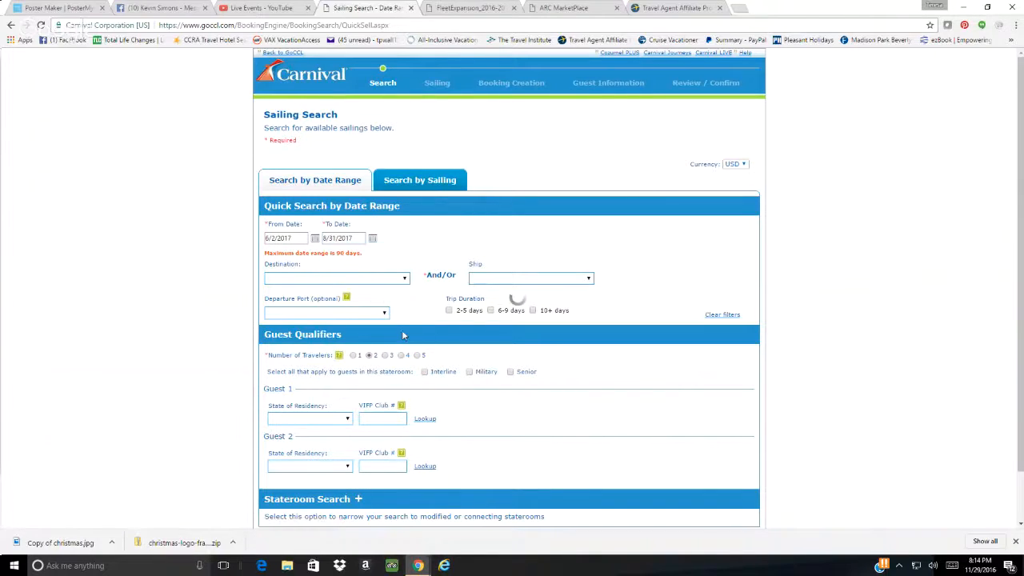
- Choose Baltimore, MD as the departure port and Carnival Pride as the ship
{"action": "left_click", "coordinate": [384, 313]}
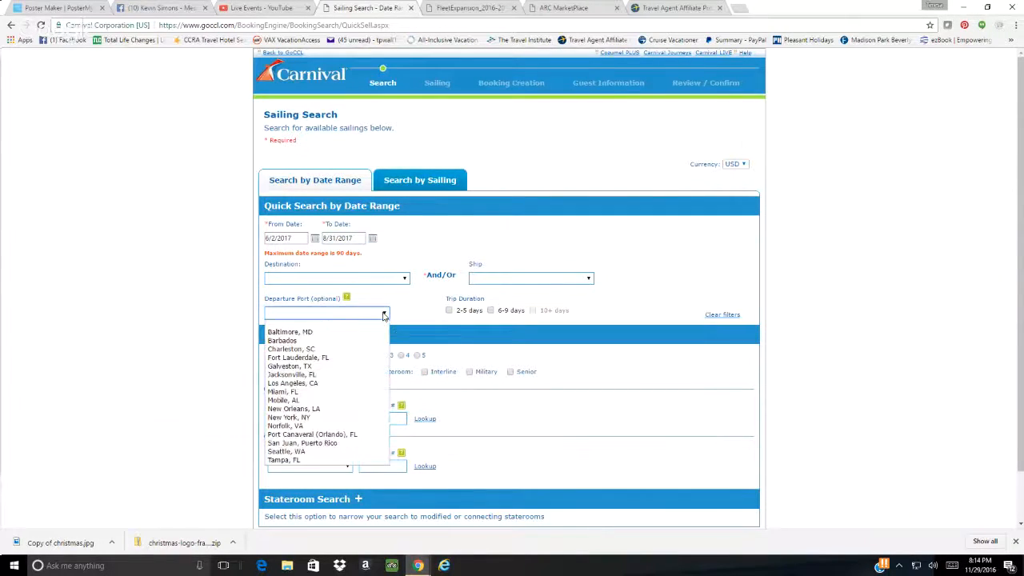
{"action": "left_click", "coordinate": [352, 332]}
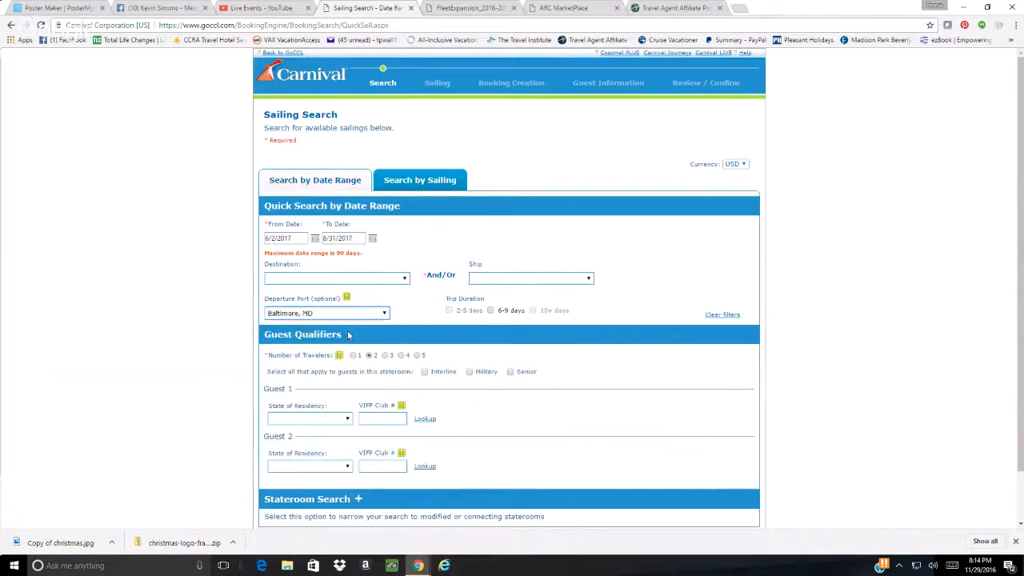
{"action": "left_click", "coordinate": [588, 280]}
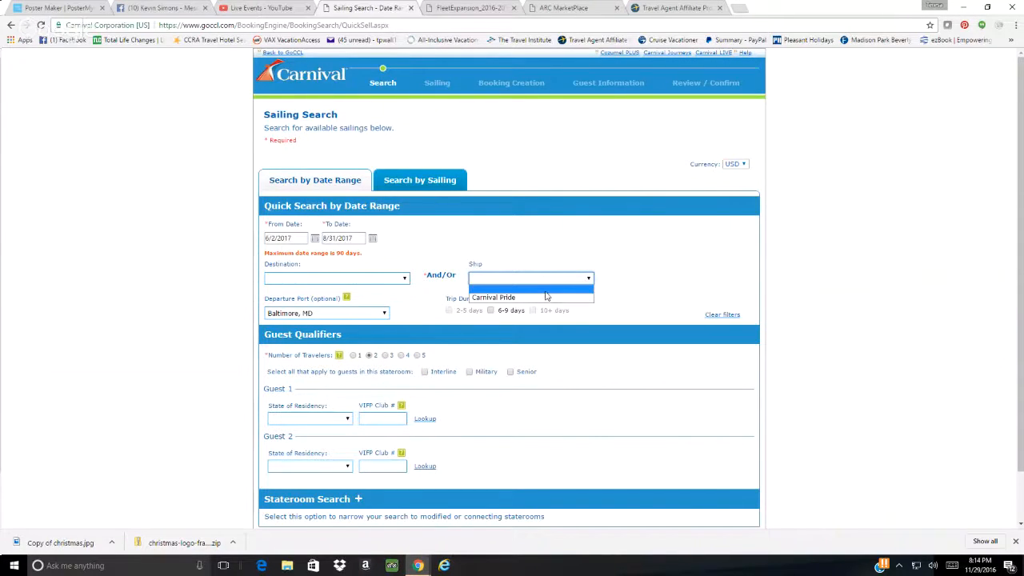
{"action": "left_click", "coordinate": [504, 298]}
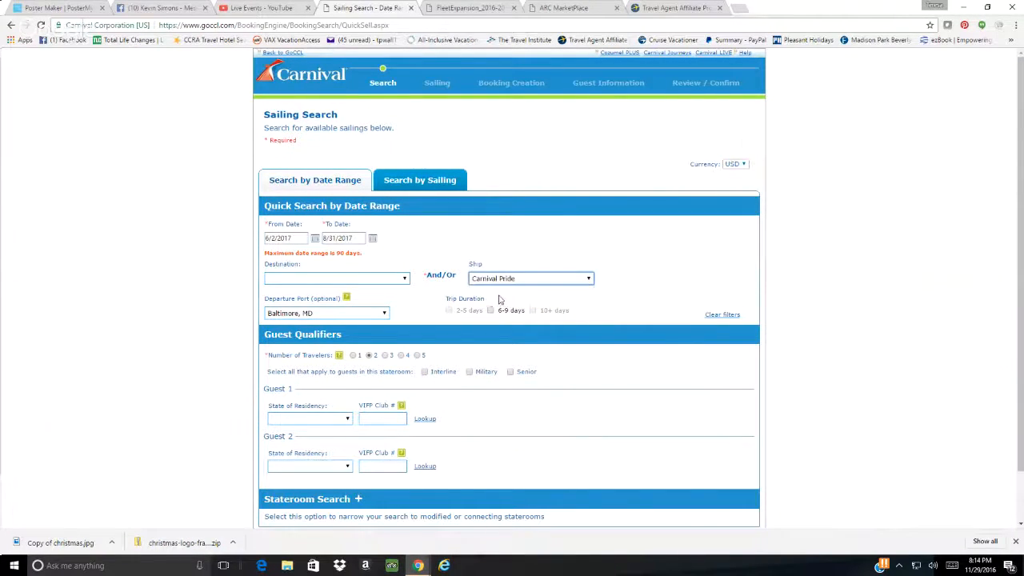
- Clear the departure port and reselect Carnival Pride from the full list of ships
{"action": "left_click", "coordinate": [387, 313]}
{"action": "left_click", "coordinate": [350, 322]}
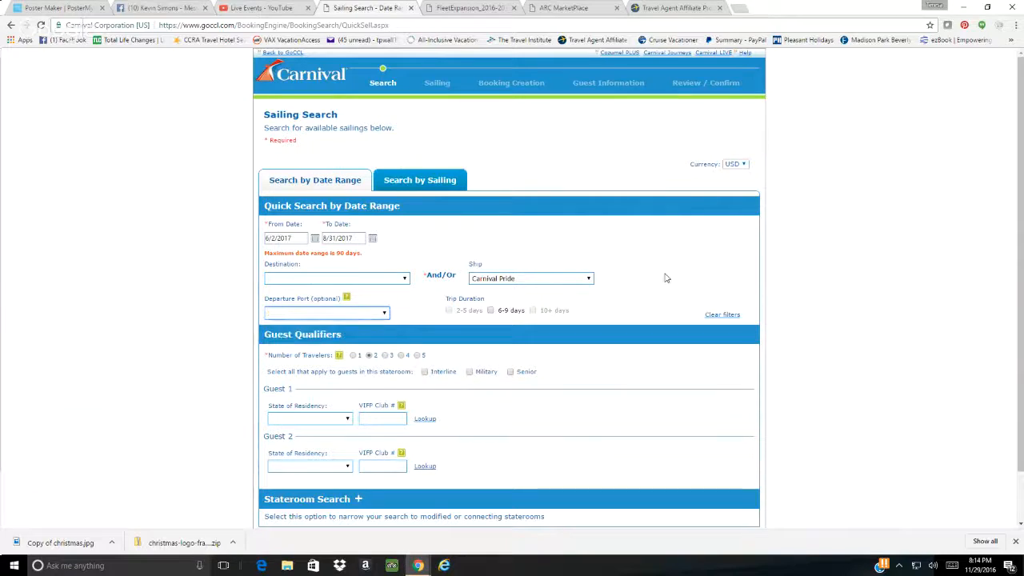
{"action": "left_click", "coordinate": [590, 280]}
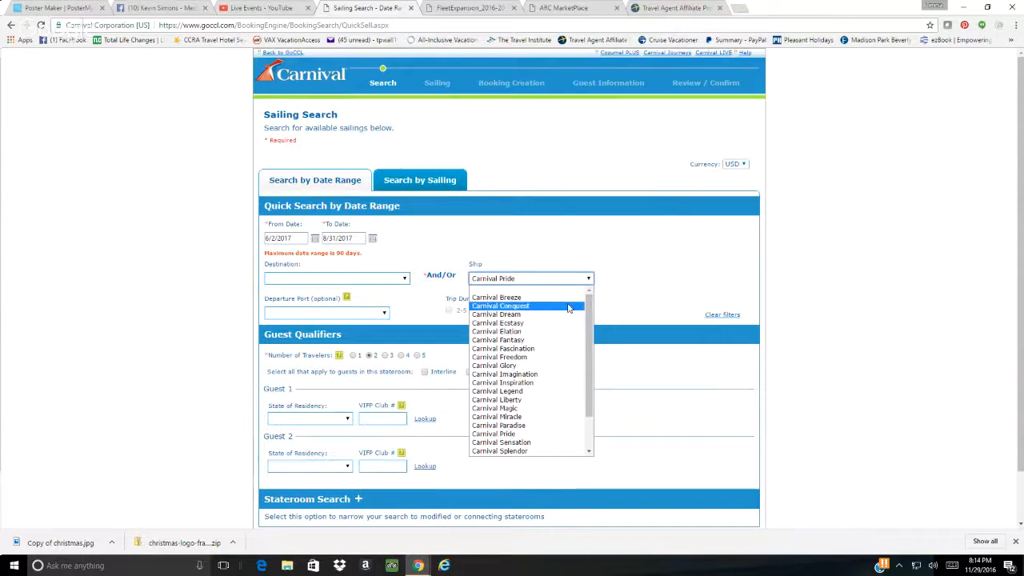
{"action": "left_click", "coordinate": [526, 436]}
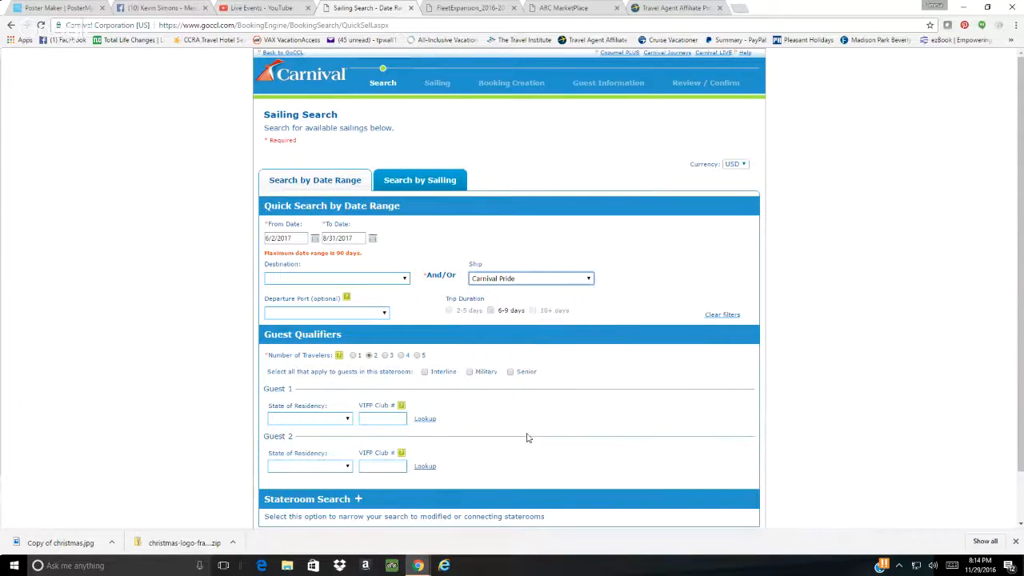
- Set the departure port to Baltimore, MD and run the sailing search
{"action": "left_click", "coordinate": [386, 313]}
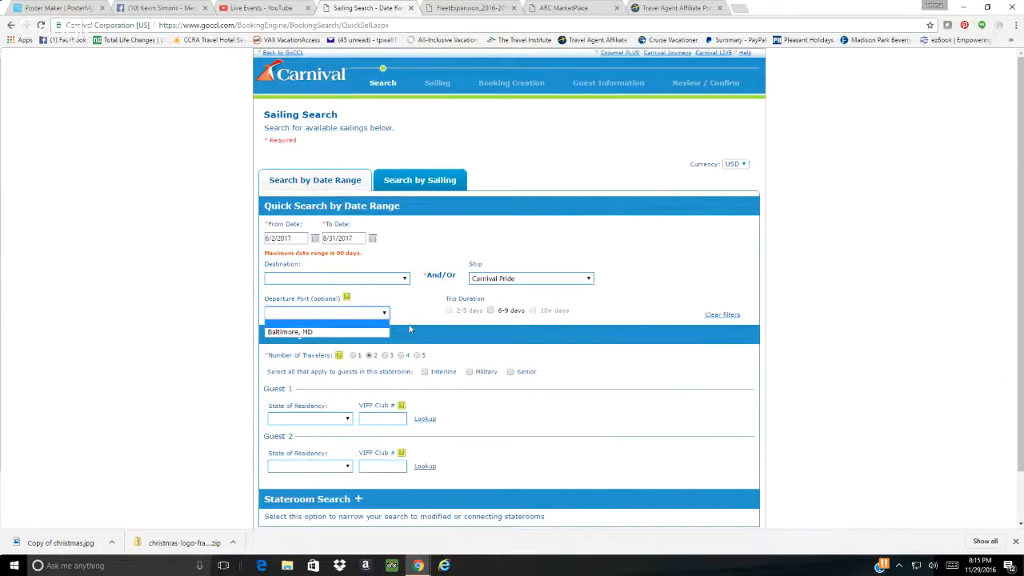
{"action": "key", "text": "Down"}
{"action": "left_click", "coordinate": [332, 332]}
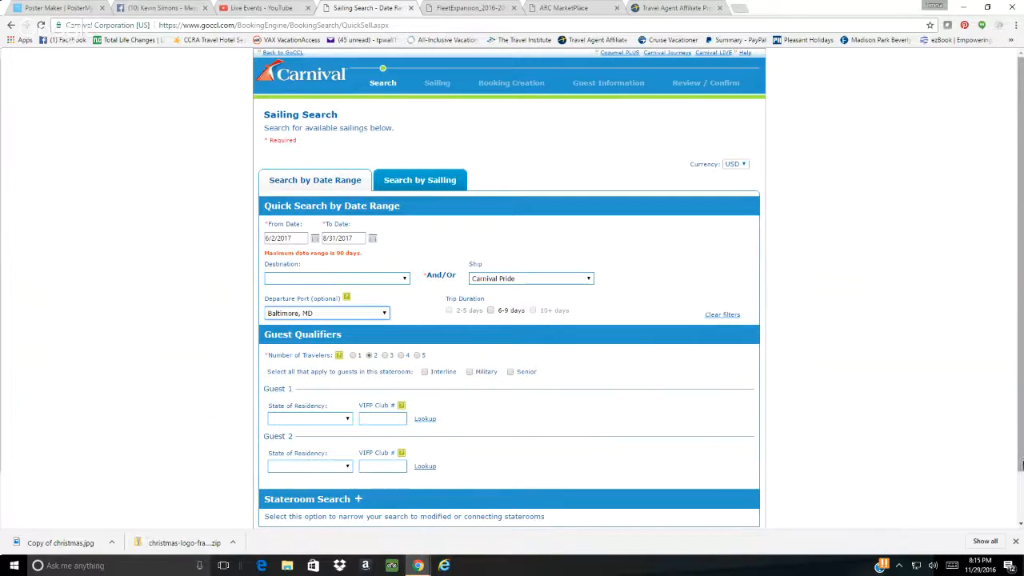
{"action": "left_click_drag", "start_coordinate": [1021, 462], "coordinate": [1022, 511]}
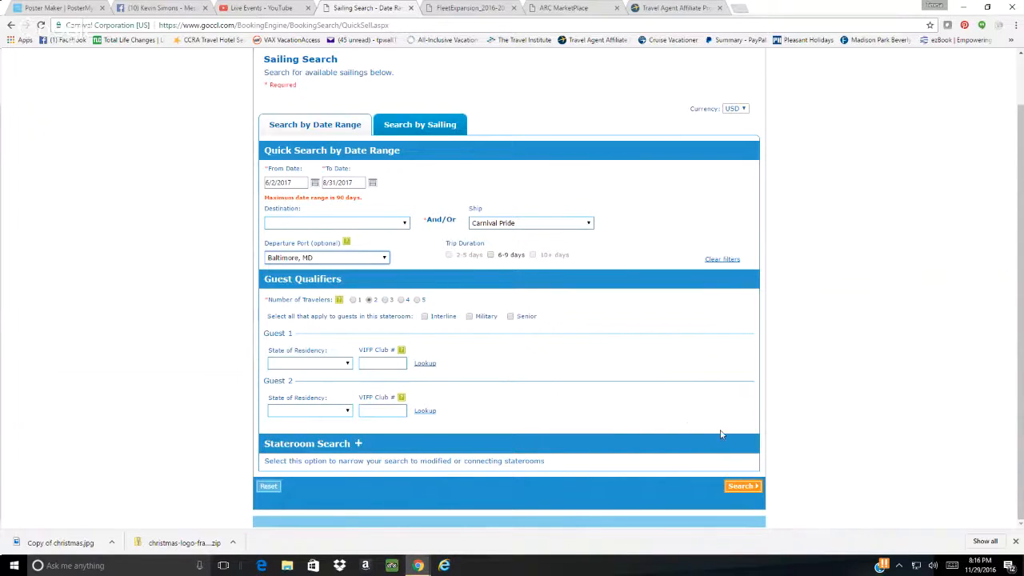
{"action": "left_click", "coordinate": [742, 487]}
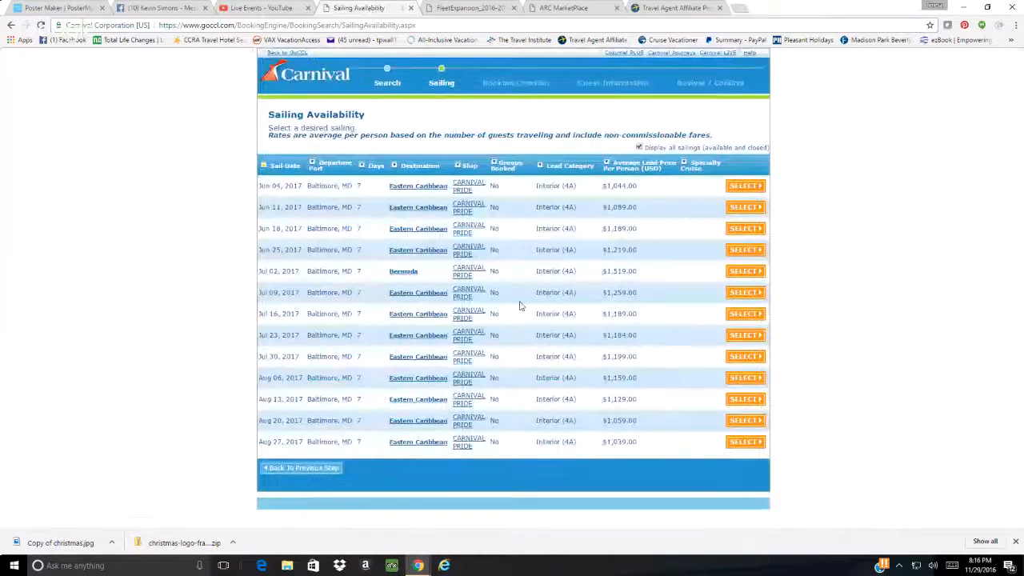
- Switch to Facebook, check the notifications and look at the recent posts in the Carnival Apprenticeship Group
{"action": "left_click", "coordinate": [149, 9]}
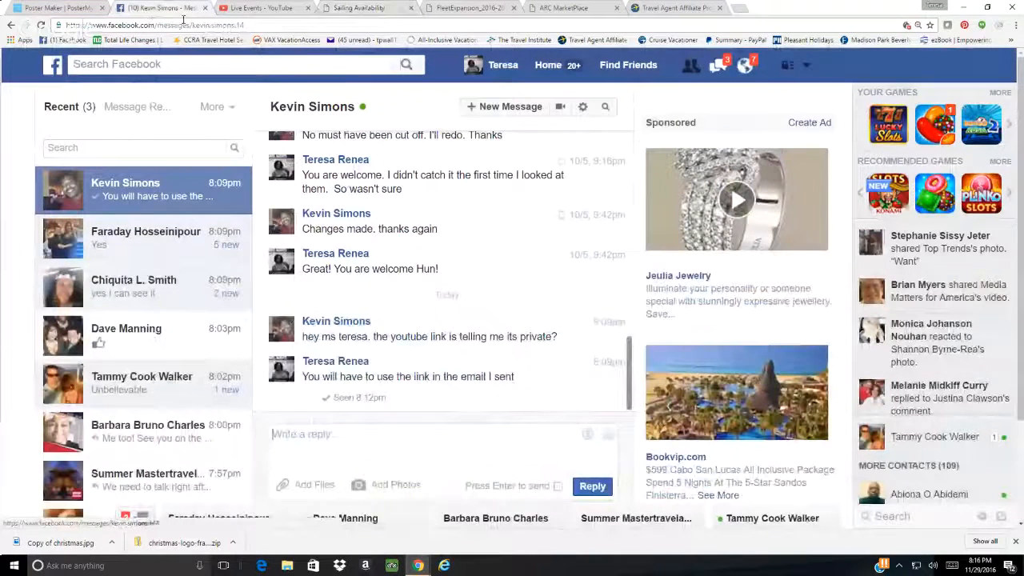
{"action": "left_click", "coordinate": [745, 65]}
{"action": "left_click", "coordinate": [560, 65]}
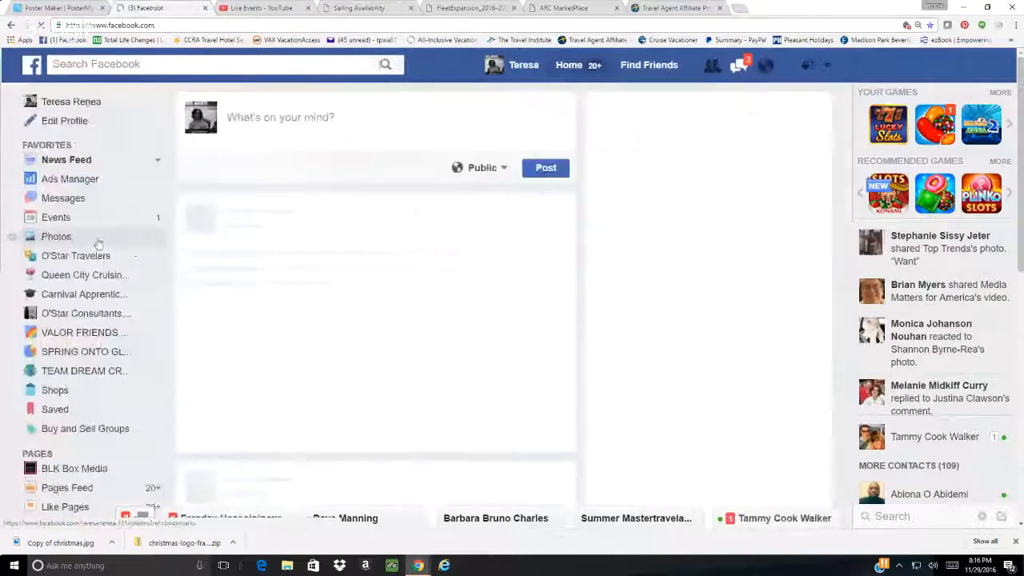
{"action": "left_click", "coordinate": [84, 294]}
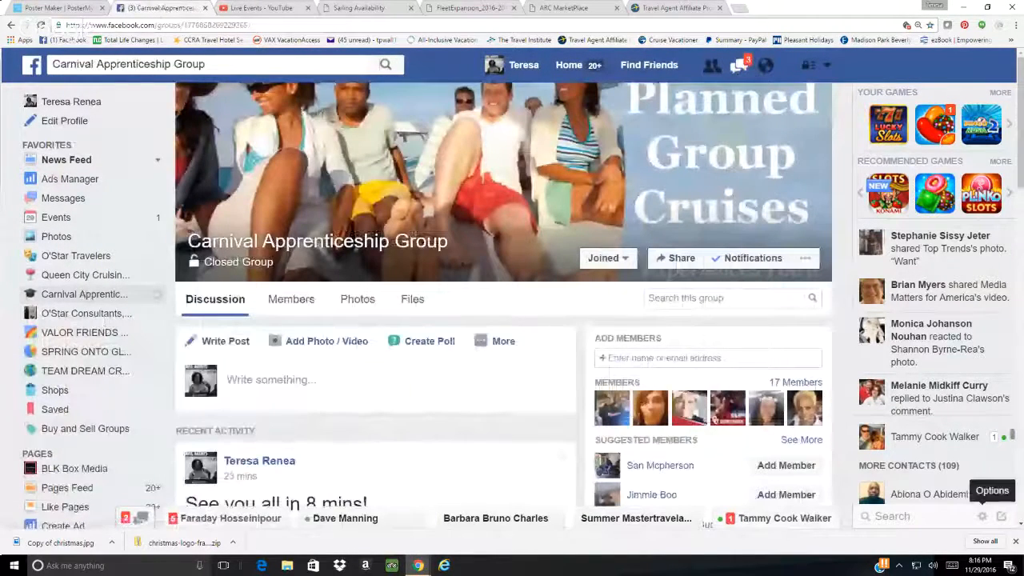
{"action": "scroll", "coordinate": [1020, 526], "scroll_direction": "down", "scroll_amount": 3}
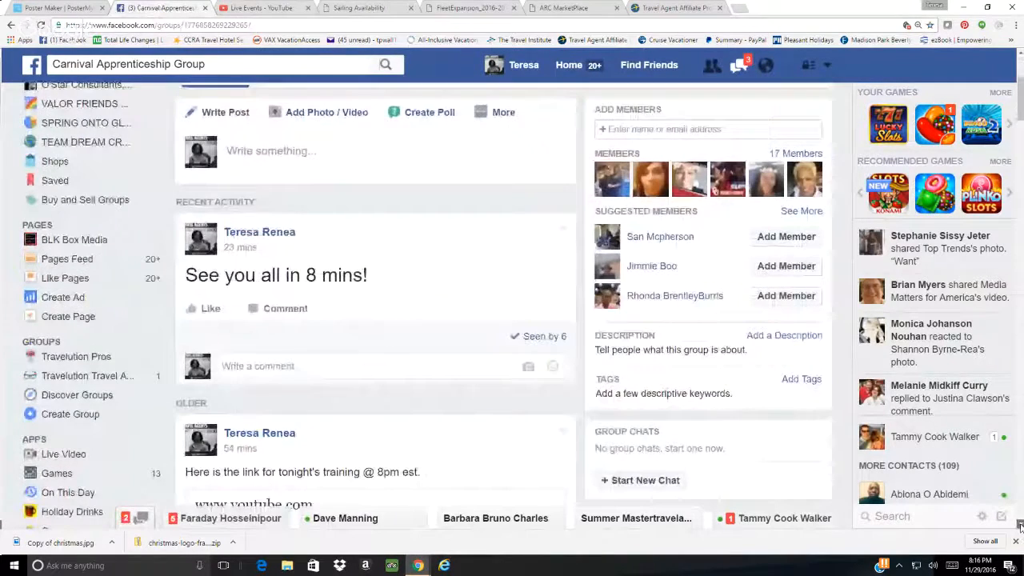
- Compare the Carnival Pride sailing availability from Baltimore with the 2016-2018 sailings document
{"action": "left_click", "coordinate": [366, 14]}
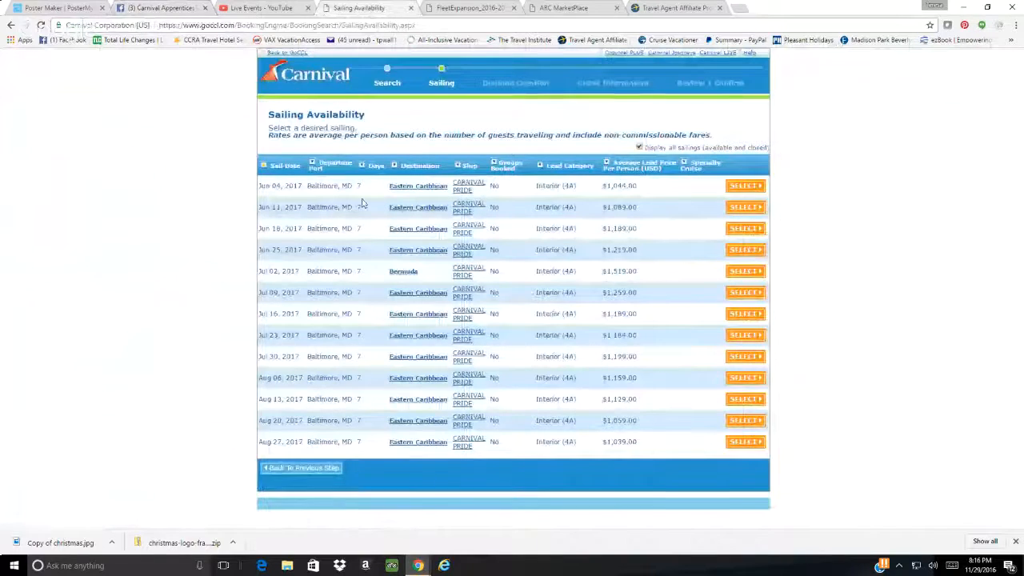
{"action": "left_click", "coordinate": [491, 7]}
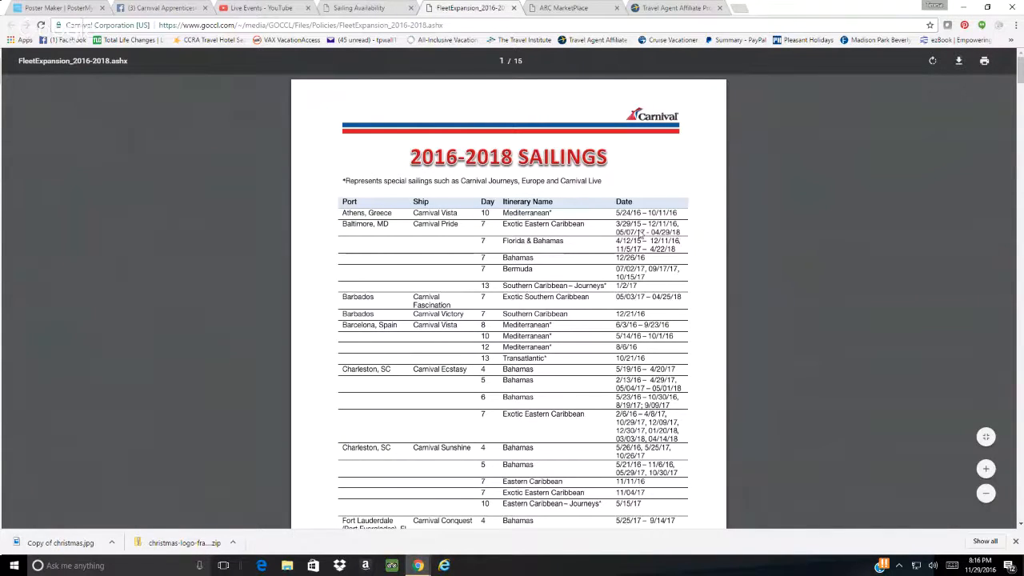
{"action": "left_click", "coordinate": [358, 8]}
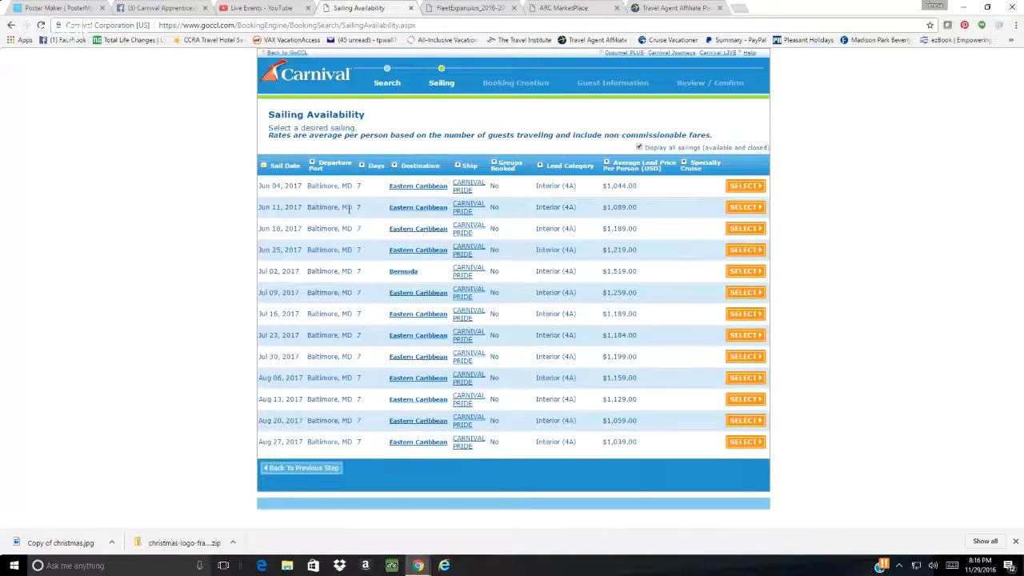
- Compare the Jun 04, 2017 Eastern Caribbean itinerary's ports of call with the Carnival Pride entries in the 2016-2018 sailings document
{"action": "left_click", "coordinate": [461, 9]}
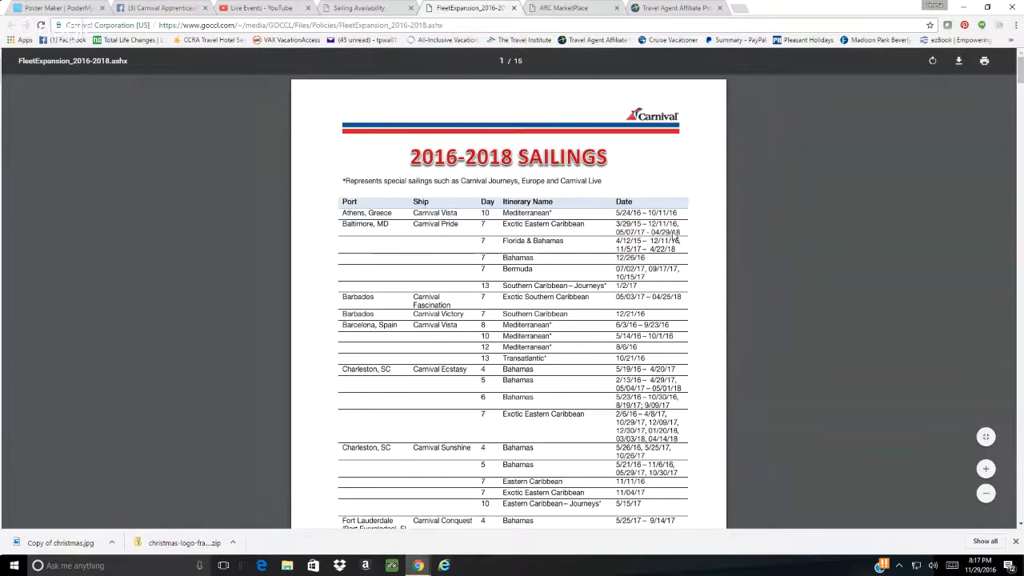
{"action": "left_click", "coordinate": [326, 9]}
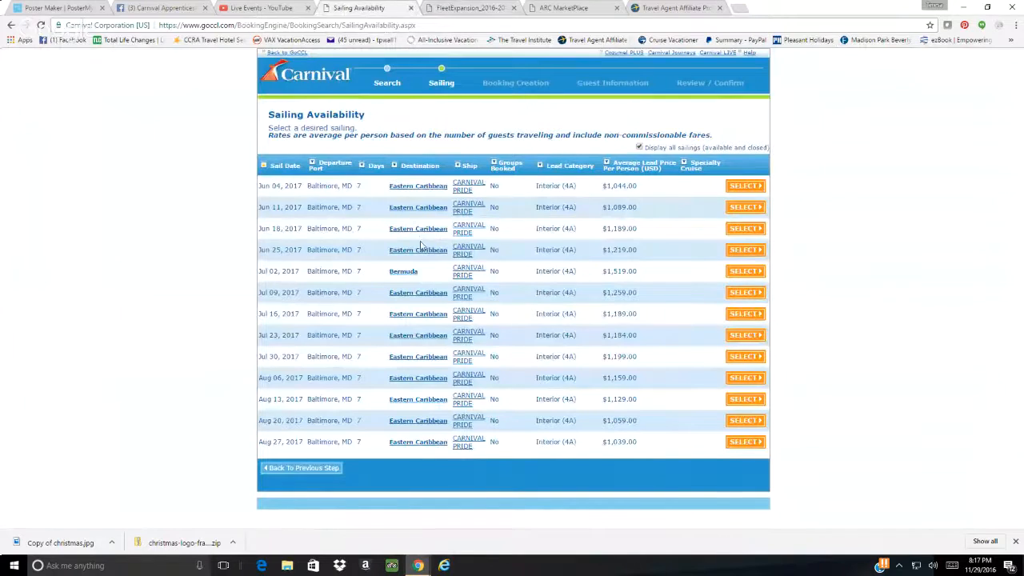
{"action": "left_click", "coordinate": [418, 189]}
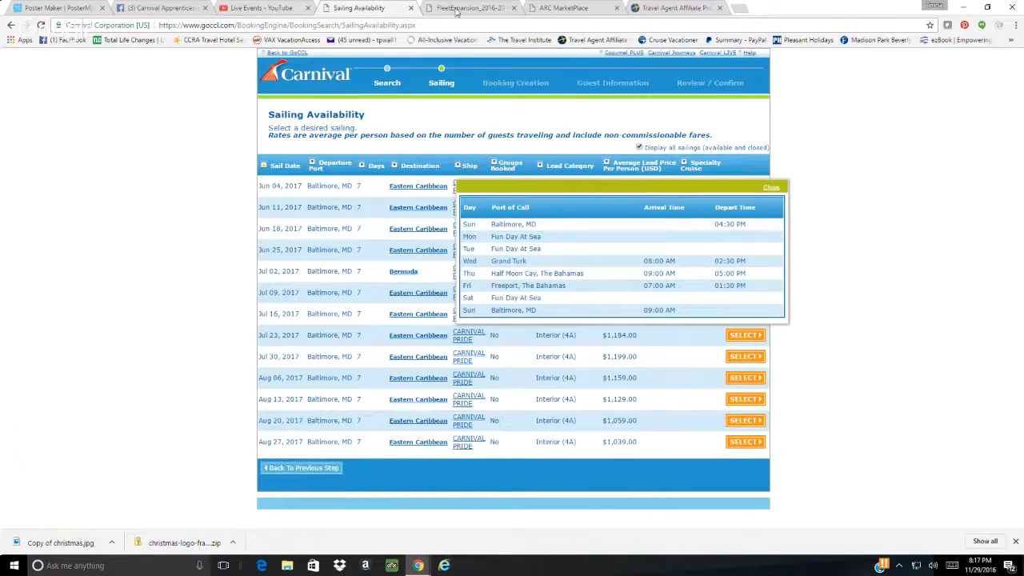
{"action": "key", "text": "ctrl+Tab"}
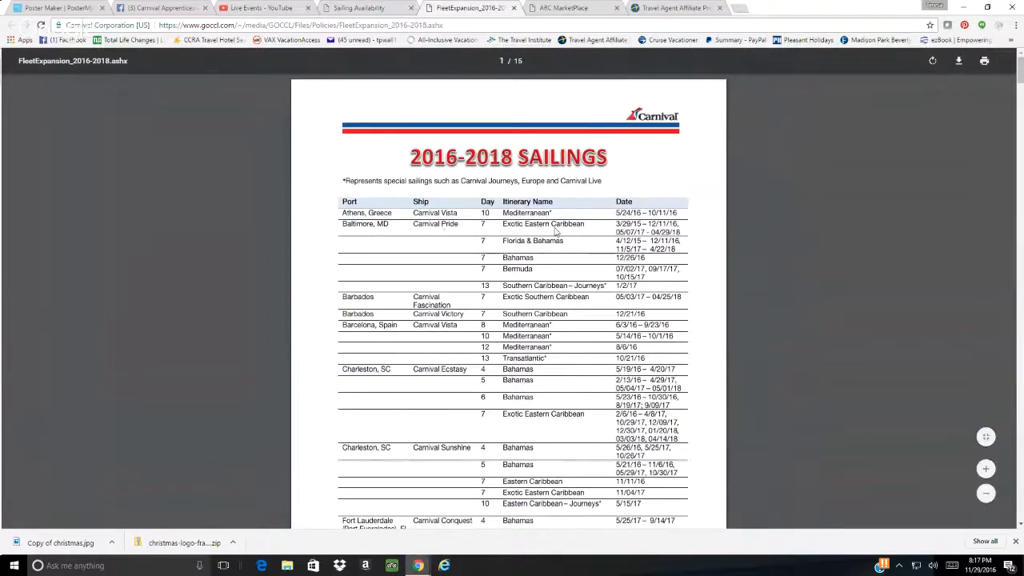
{"action": "left_click", "coordinate": [366, 10]}
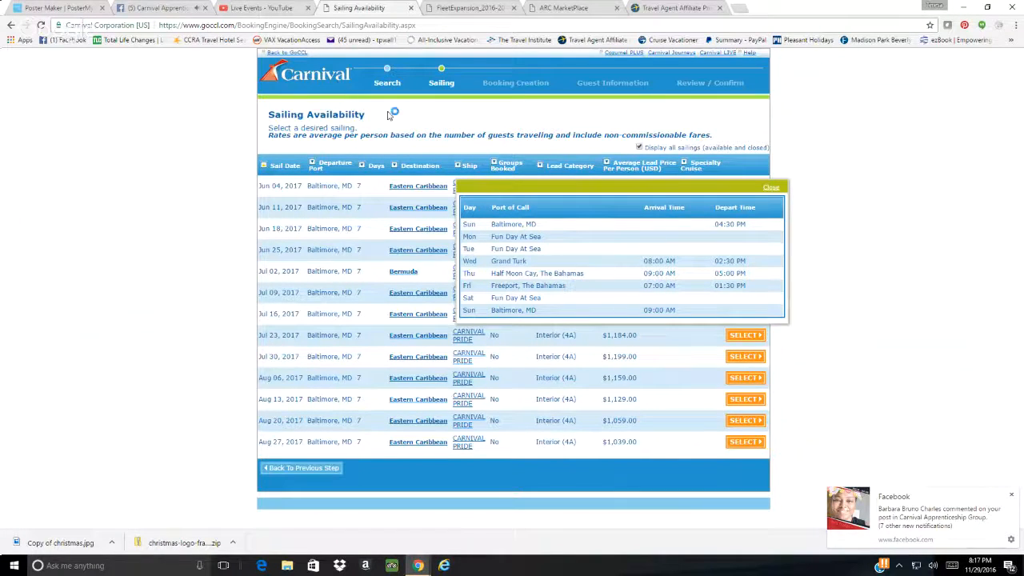
- Switch to Facebook, read the newest comment notification from the Carnival Apprenticeship Group, and go to the YouTube live events page
{"action": "left_click", "coordinate": [160, 8]}
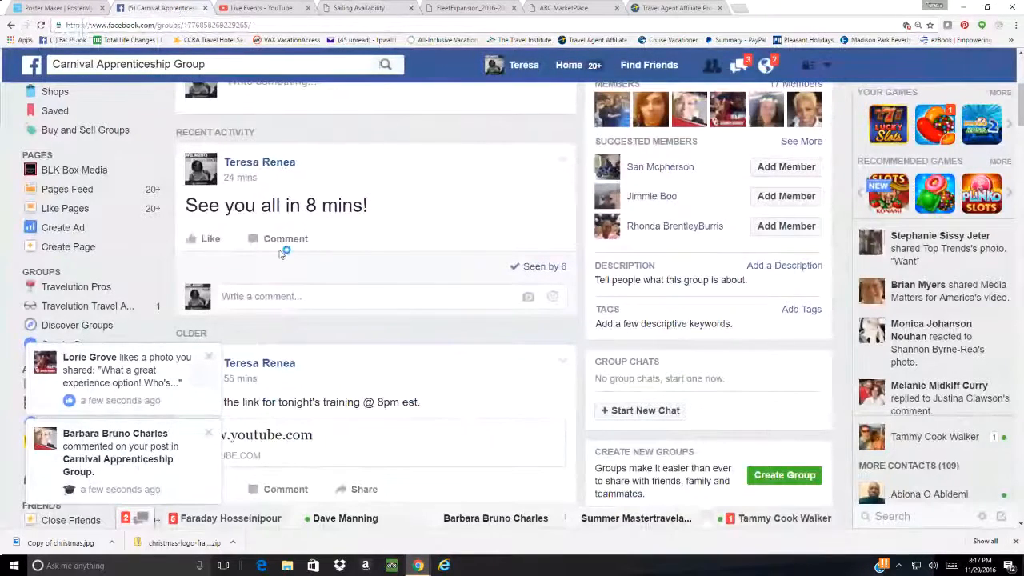
{"action": "left_click", "coordinate": [765, 65]}
{"action": "left_click", "coordinate": [647, 142]}
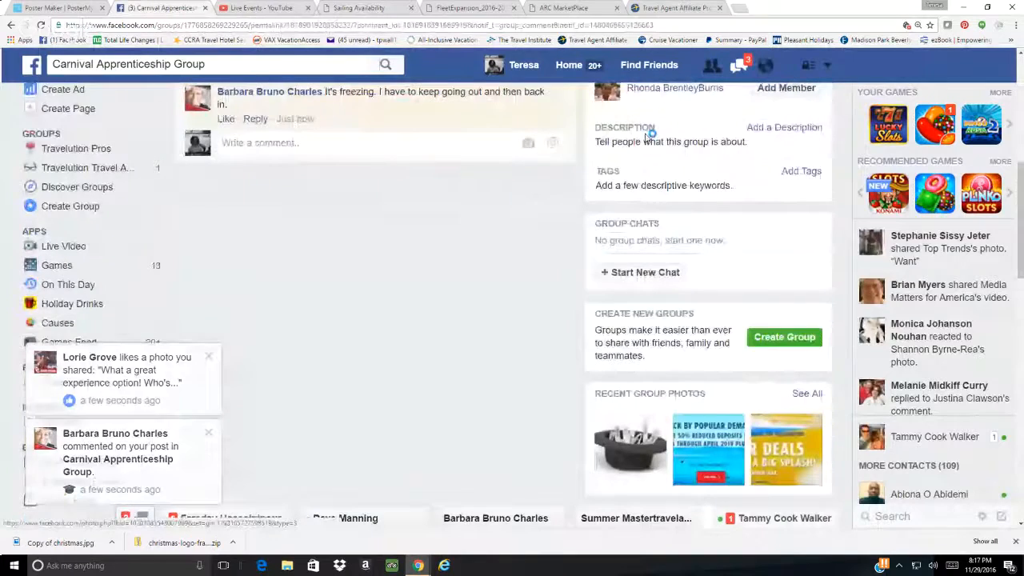
{"action": "left_click", "coordinate": [260, 8]}
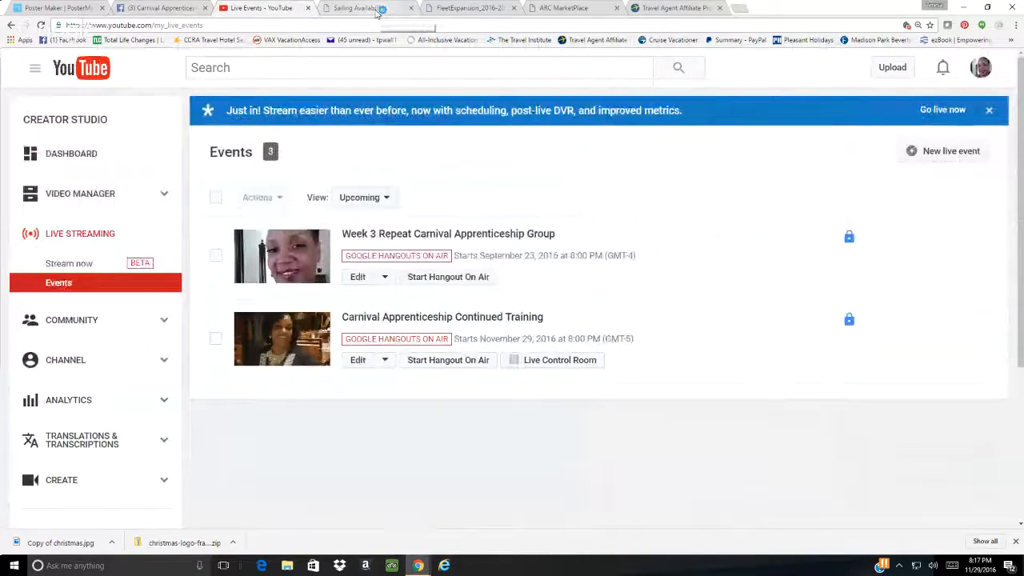
- Review the Special Sailings and Carnival Journeys tables in the 2016-2018 sailings document
{"action": "left_click", "coordinate": [453, 7]}
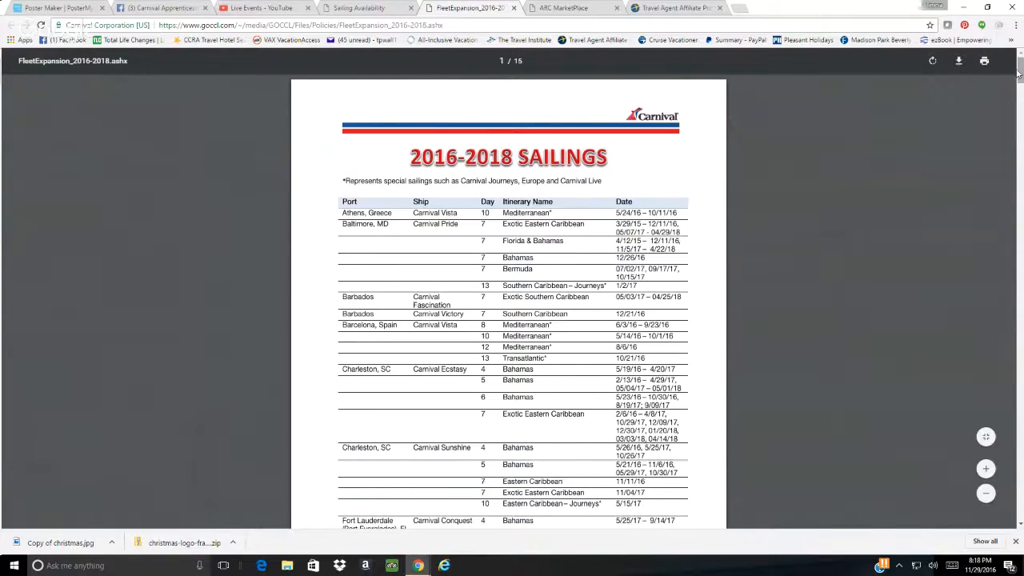
{"action": "left_click_drag", "start_coordinate": [1020, 66], "coordinate": [1022, 296]}
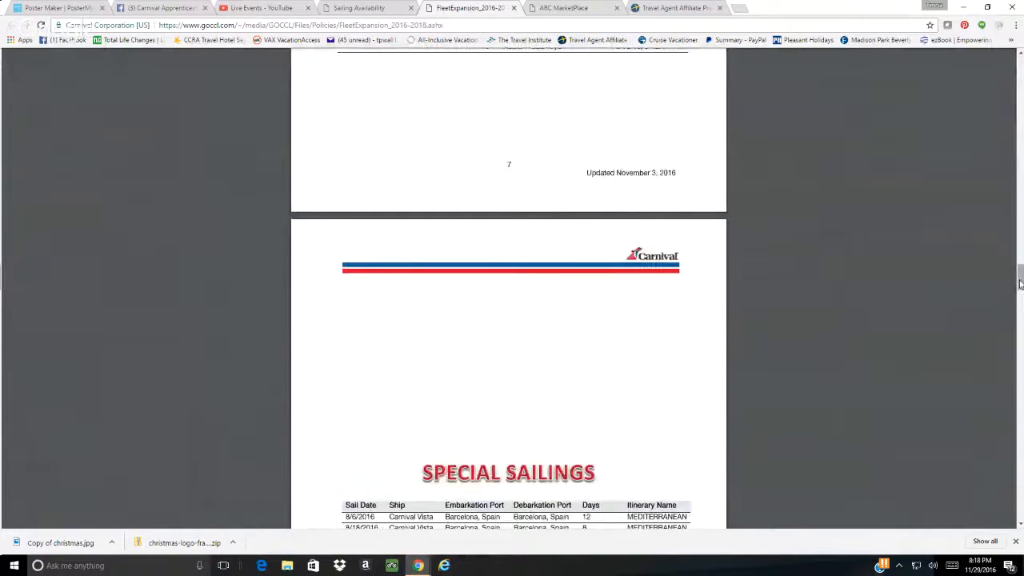
{"action": "scroll", "coordinate": [507, 505], "scroll_direction": "down", "scroll_amount": 3}
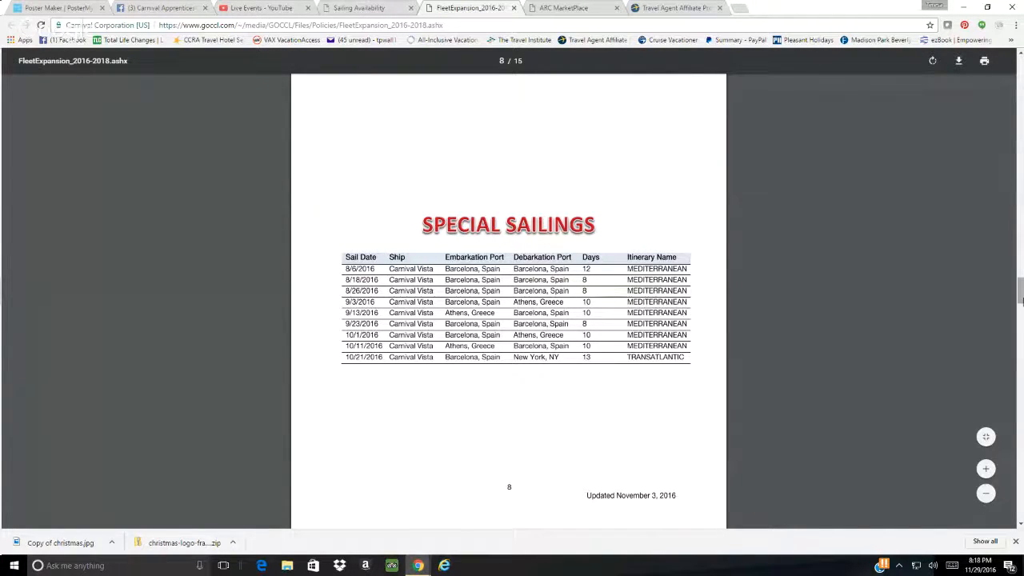
{"action": "left_click_drag", "start_coordinate": [1019, 299], "coordinate": [1021, 329]}
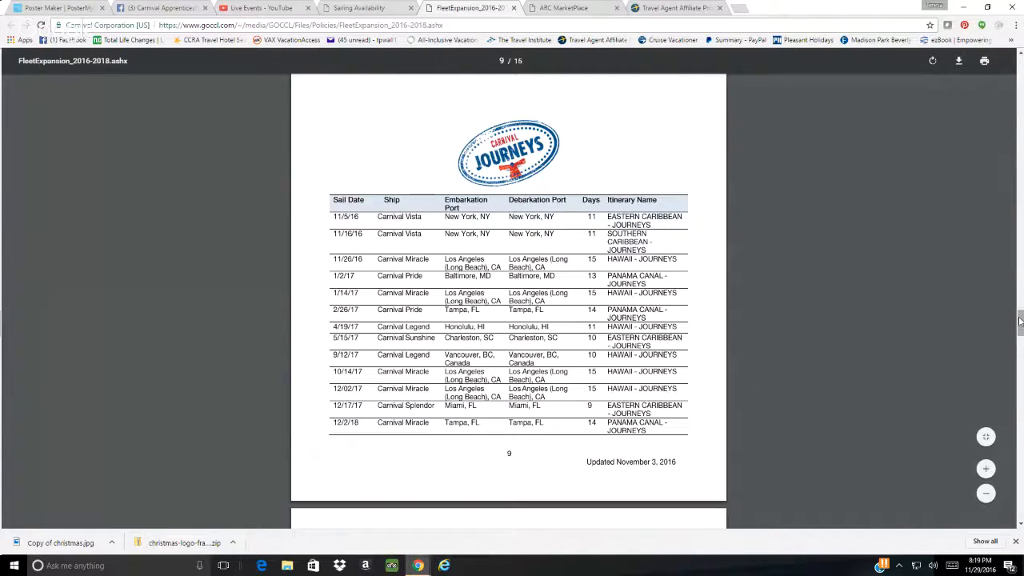
{"action": "left_click_drag", "start_coordinate": [1020, 322], "coordinate": [1020, 326]}
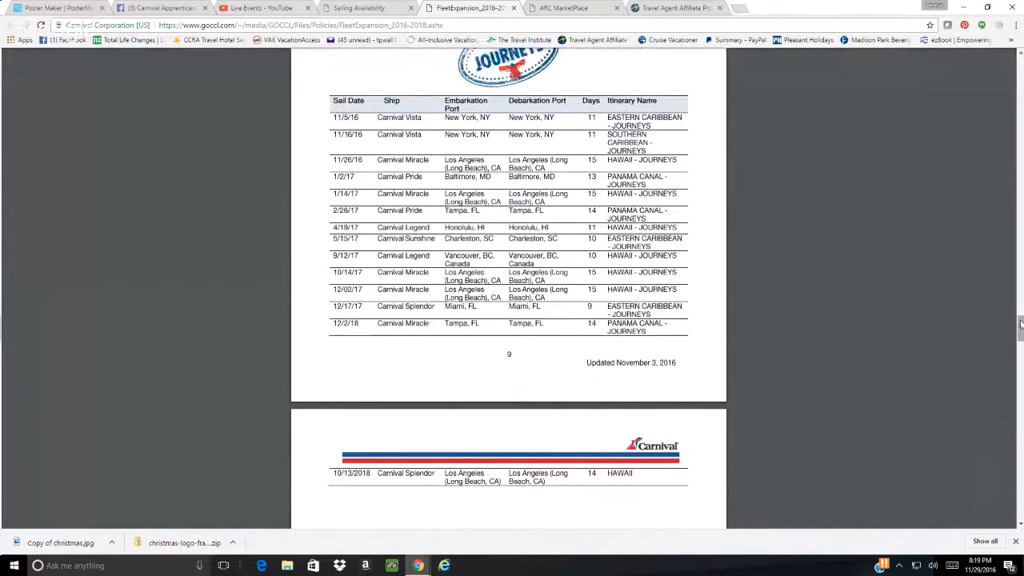
{"action": "left_click_drag", "start_coordinate": [1021, 324], "coordinate": [1021, 322]}
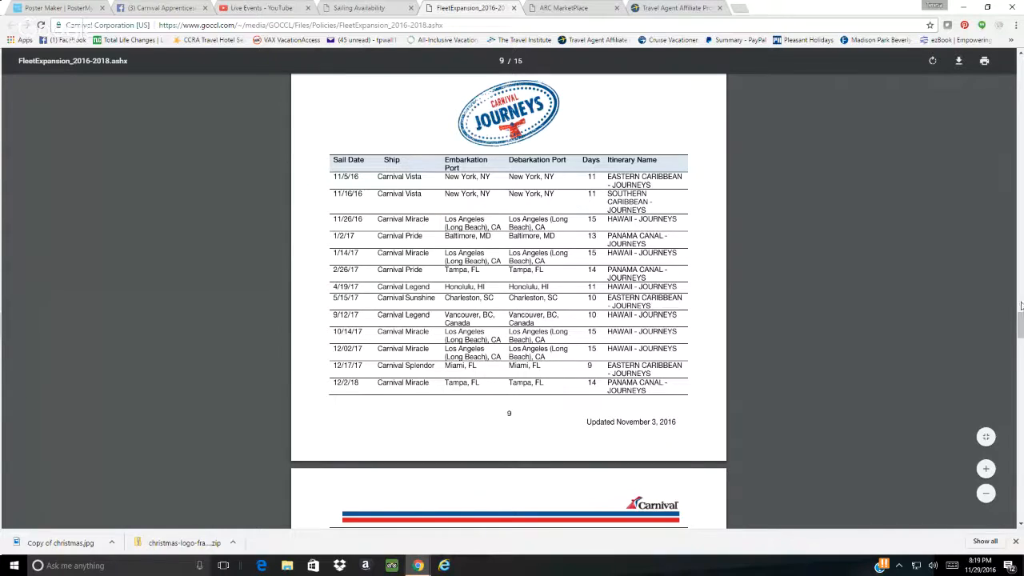
- Examine the Carnival Live sailings table in the document, dismissing the HP Support Assistant pop-up
{"action": "left_click_drag", "start_coordinate": [1021, 324], "coordinate": [1021, 362]}
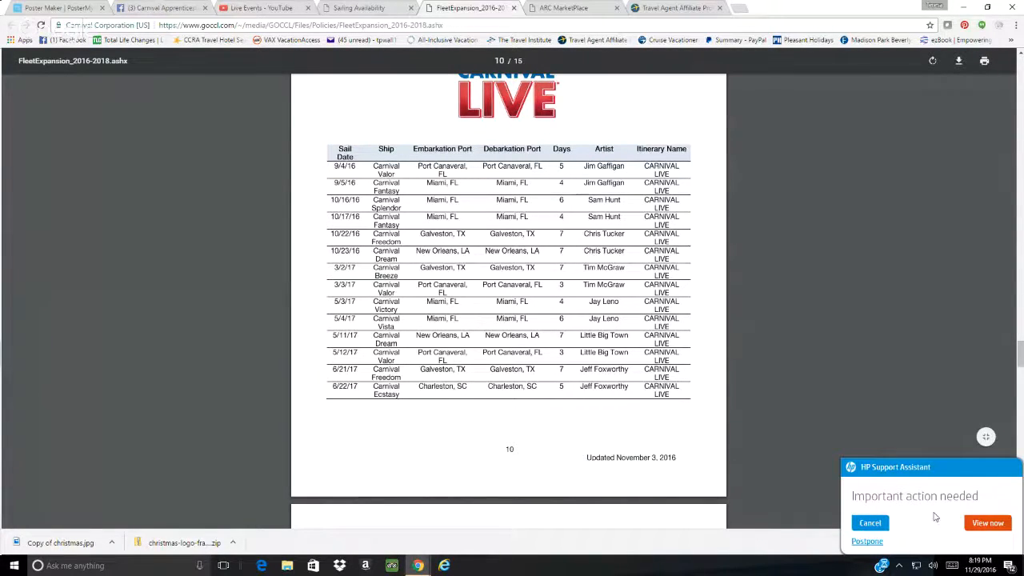
{"action": "left_click", "coordinate": [869, 522]}
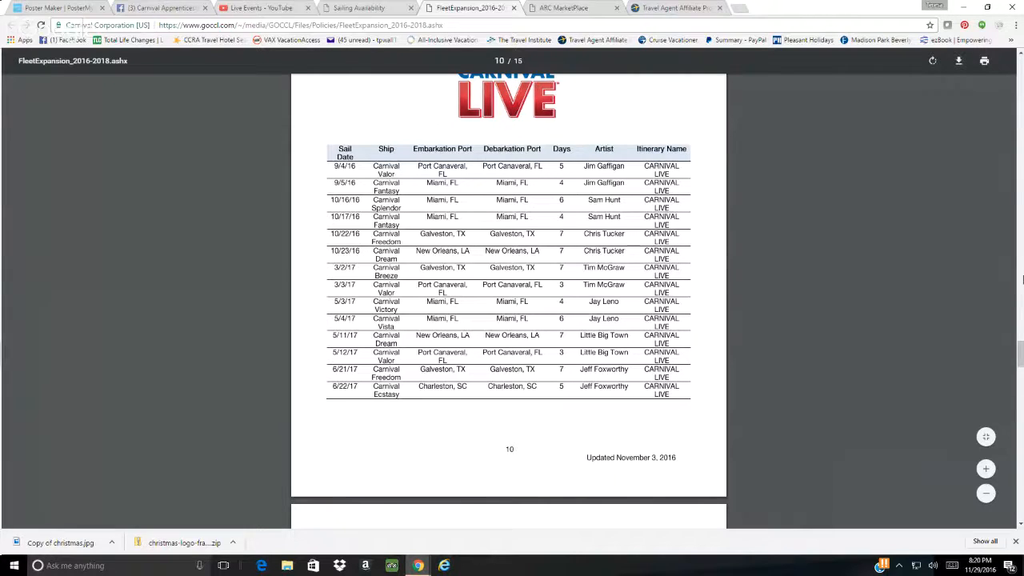
{"action": "mouse_move", "coordinate": [1021, 353]}
{"action": "left_mouse_down"}
{"action": "mouse_move", "coordinate": [1023, 384]}
{"action": "mouse_move", "coordinate": [1022, 335]}
{"action": "mouse_move", "coordinate": [1021, 348]}
{"action": "left_mouse_up"}
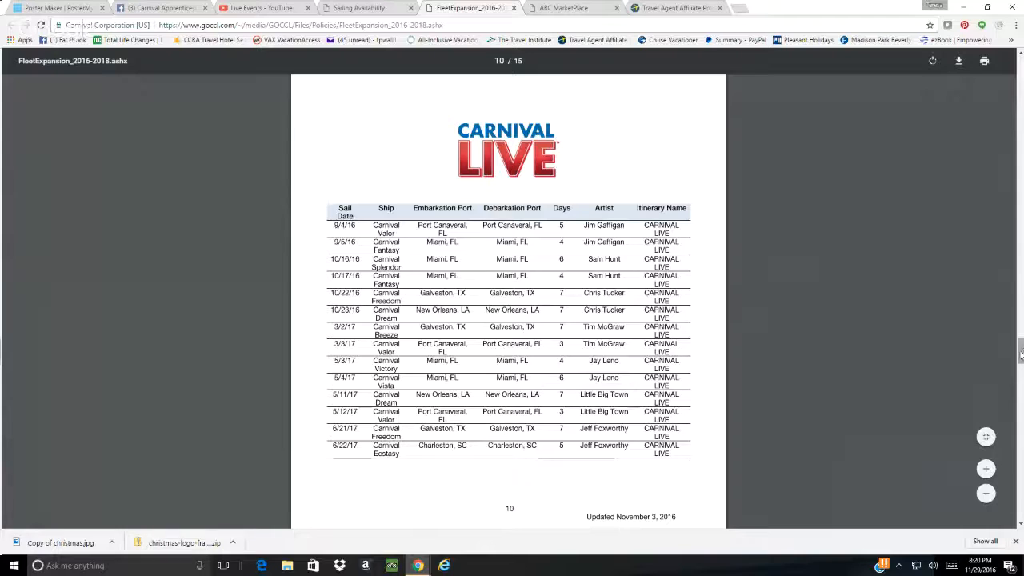
- Examine the Cozumel Plus sailing dates on page 11 and return to the document's first page
{"action": "left_click_drag", "start_coordinate": [1020, 355], "coordinate": [1020, 388]}
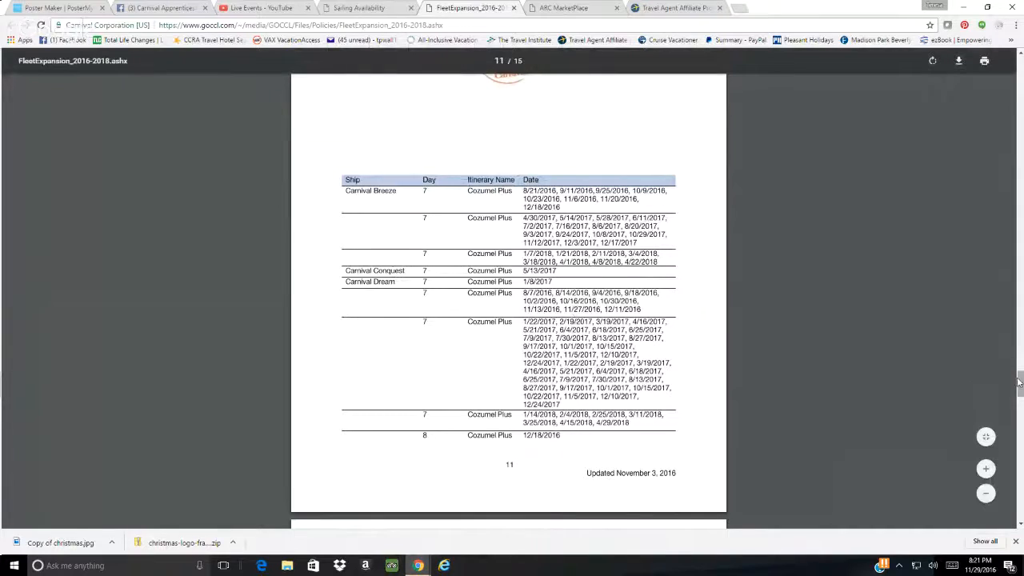
{"action": "left_click_drag", "start_coordinate": [1020, 383], "coordinate": [1019, 379]}
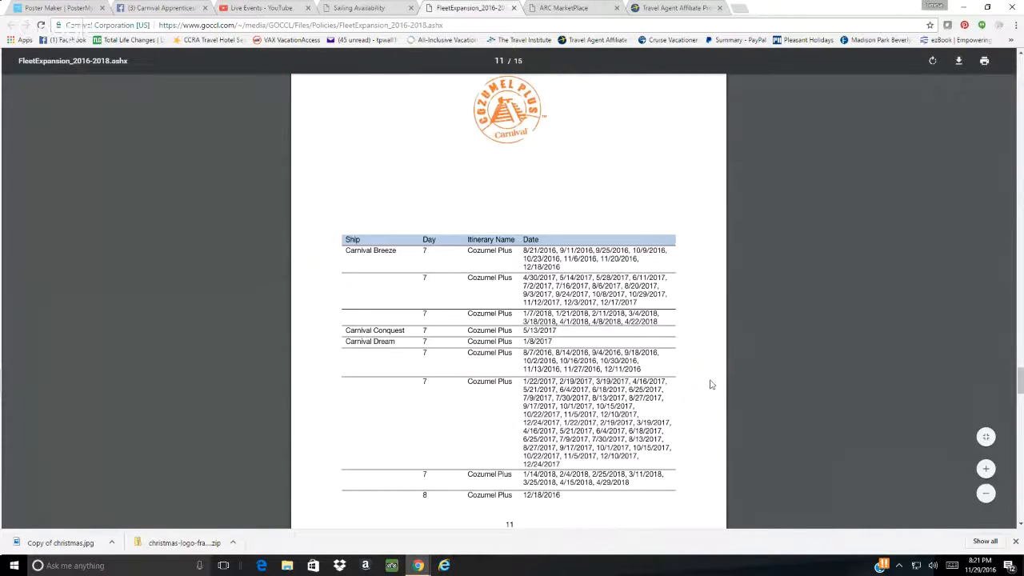
{"action": "left_click_drag", "start_coordinate": [1020, 382], "coordinate": [1020, 54]}
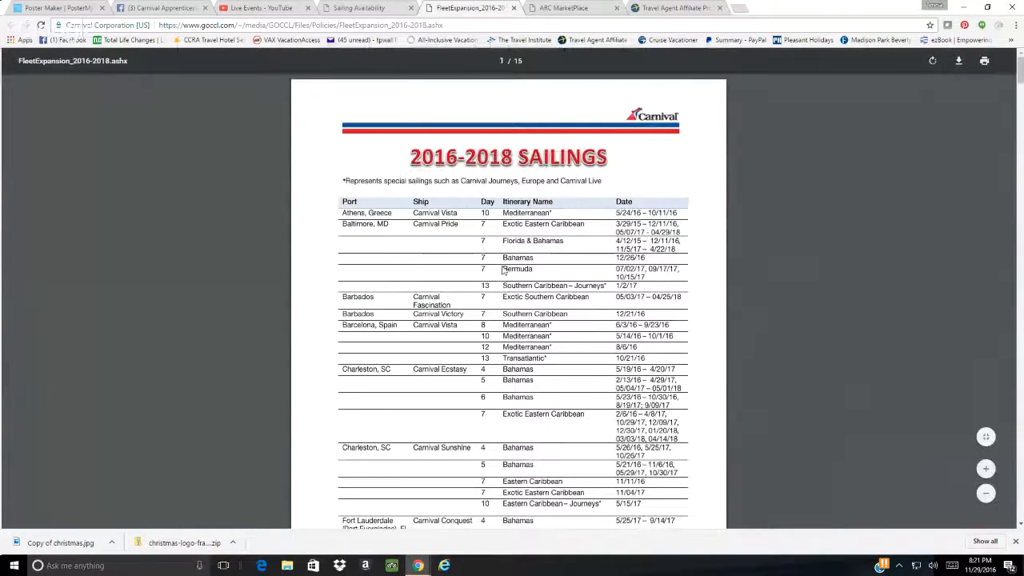
- View the Jul 02, 2017 Bermuda itinerary, compare it with the sailings document, and close the itinerary details
{"action": "left_click", "coordinate": [352, 8]}
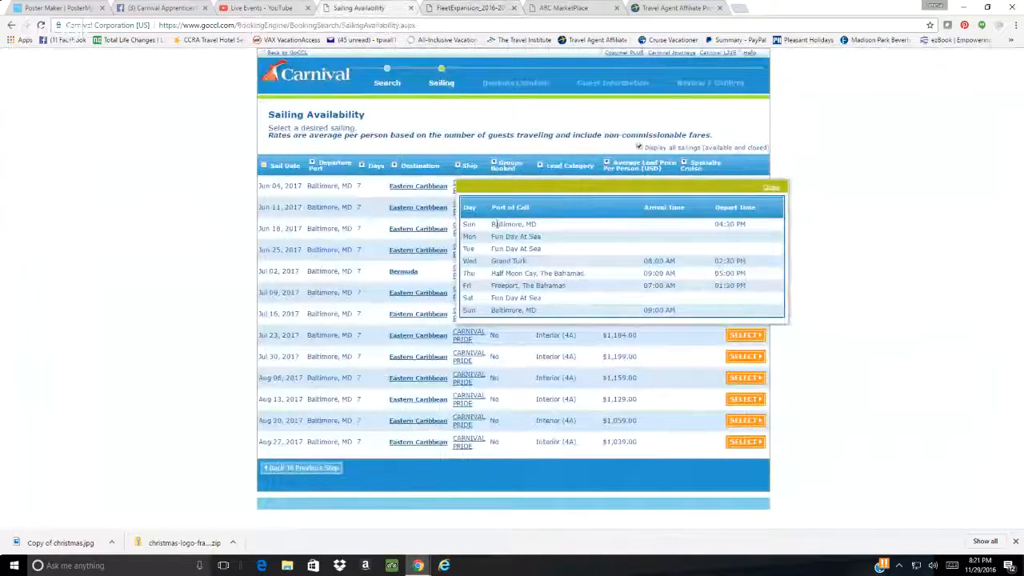
{"action": "left_click", "coordinate": [400, 275]}
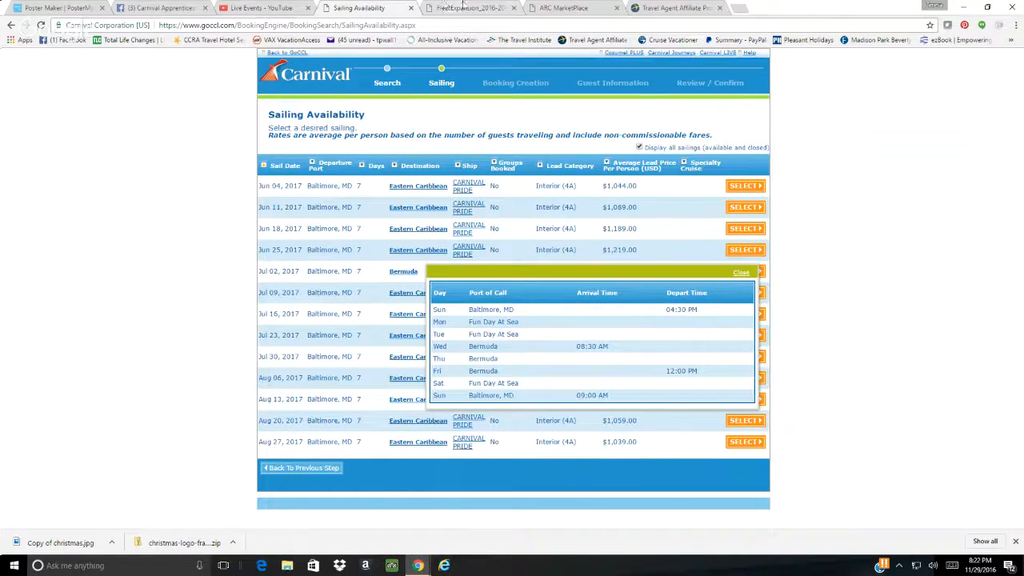
{"action": "left_click", "coordinate": [466, 8]}
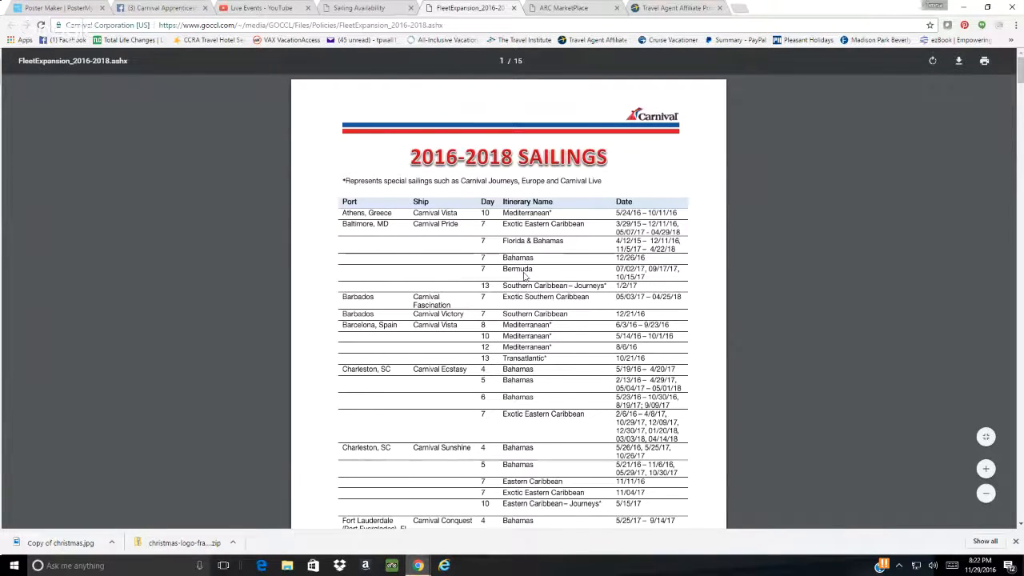
{"action": "left_click", "coordinate": [365, 11]}
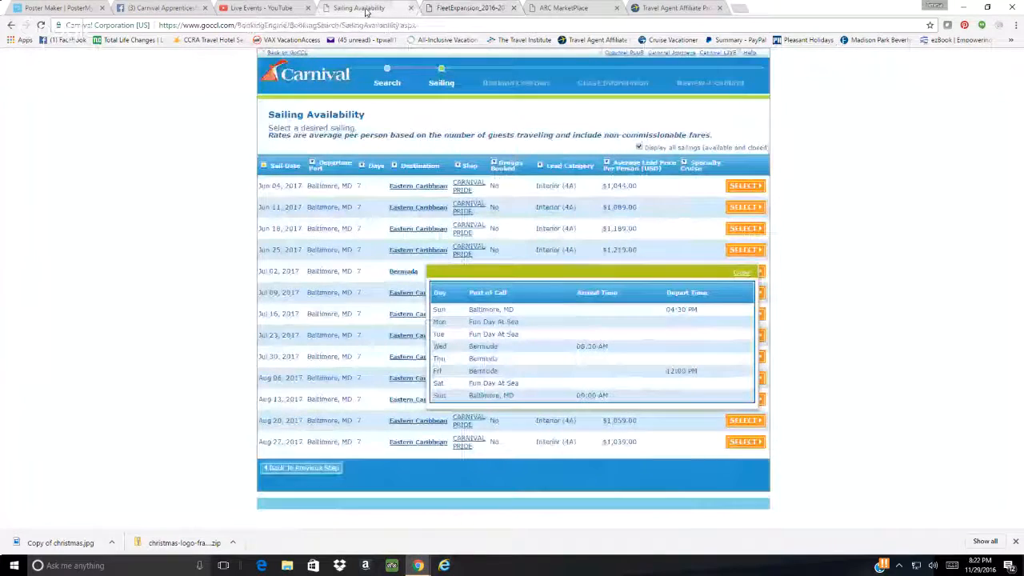
{"action": "left_click", "coordinate": [737, 275]}
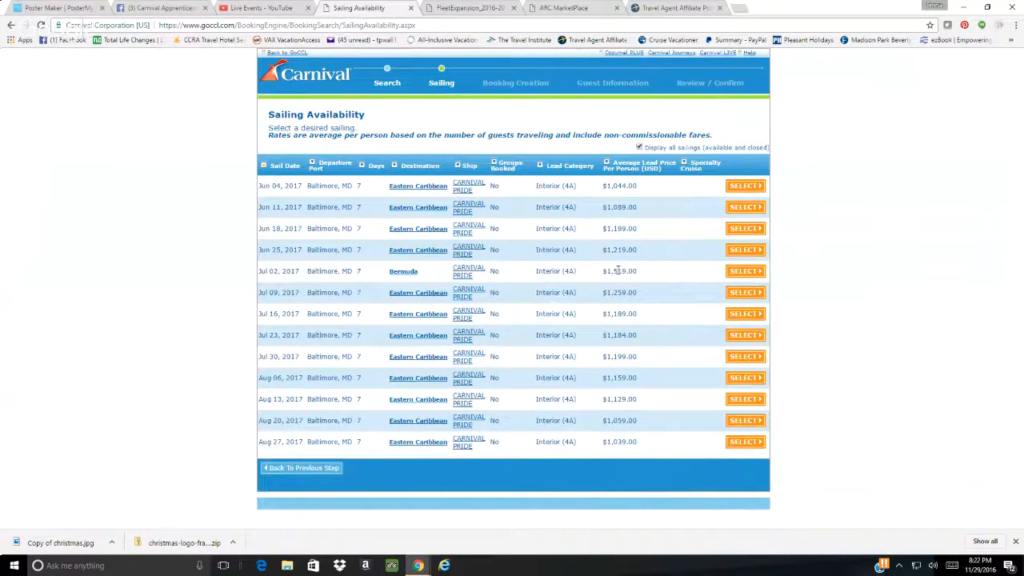
- Recheck the sailings document, view the Jun 04, 2017 Eastern Caribbean ports of call, and close the itinerary details
{"action": "left_click", "coordinate": [463, 8]}
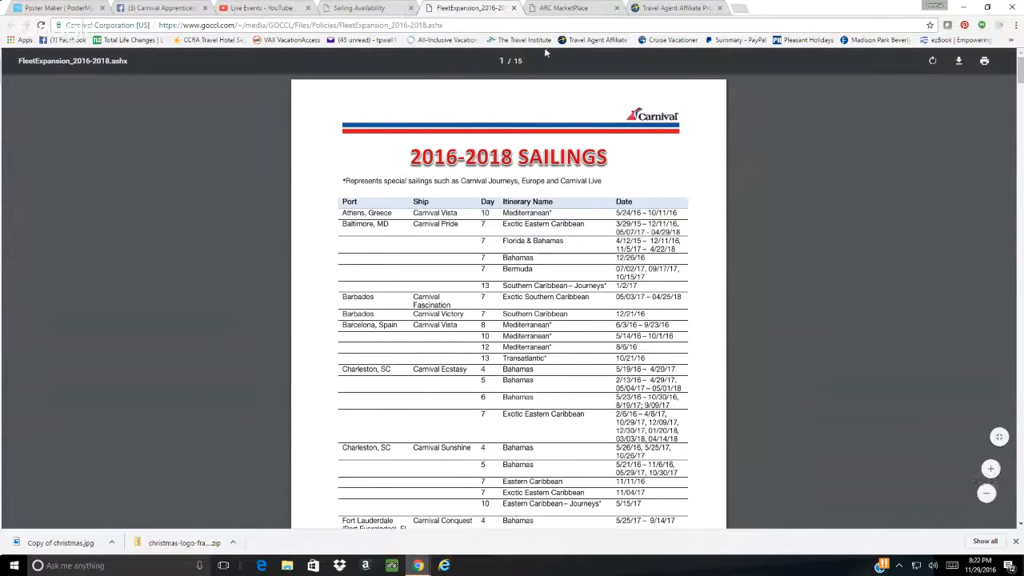
{"action": "left_click", "coordinate": [367, 8]}
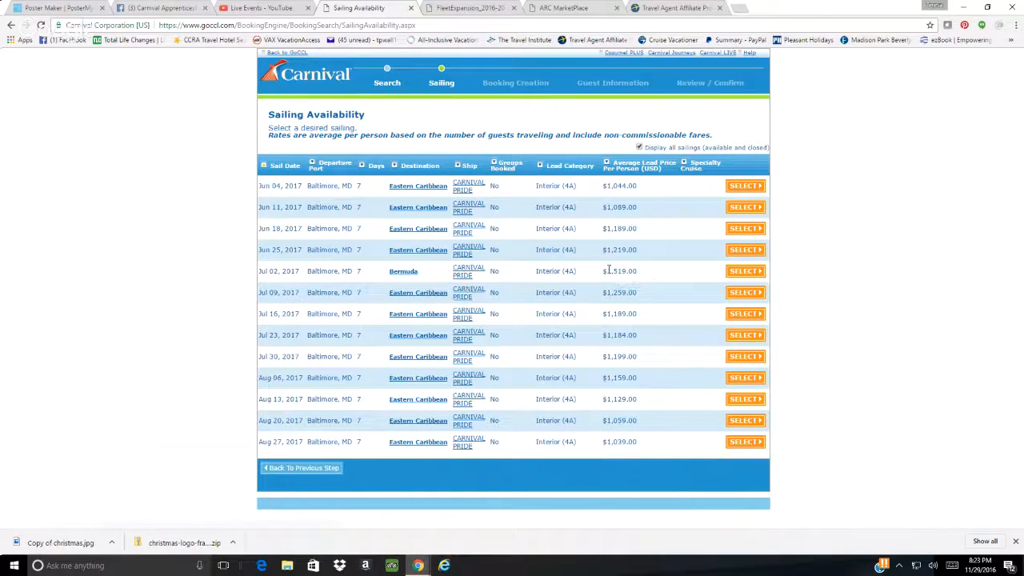
{"action": "left_click", "coordinate": [416, 190]}
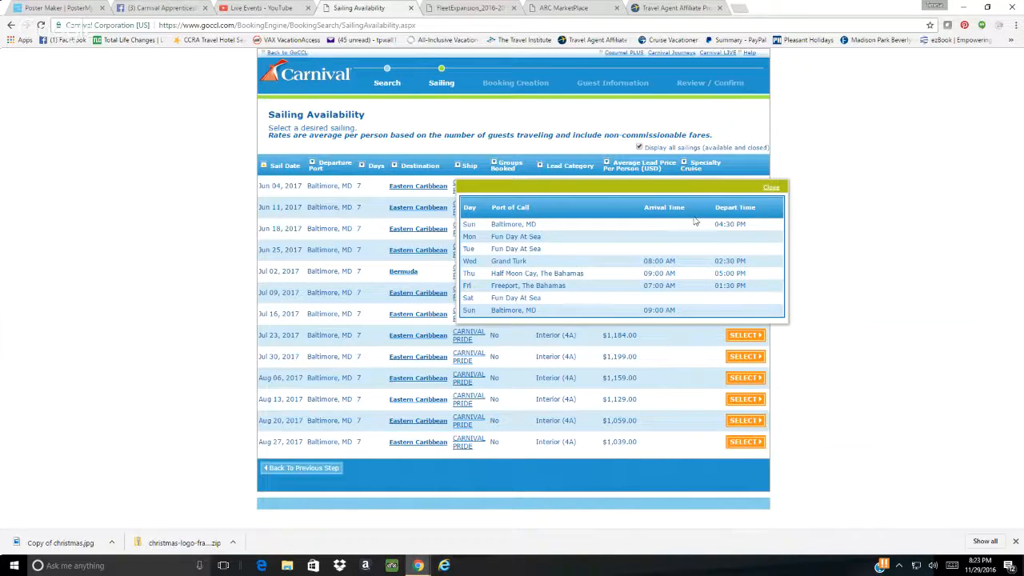
{"action": "left_click", "coordinate": [773, 188]}
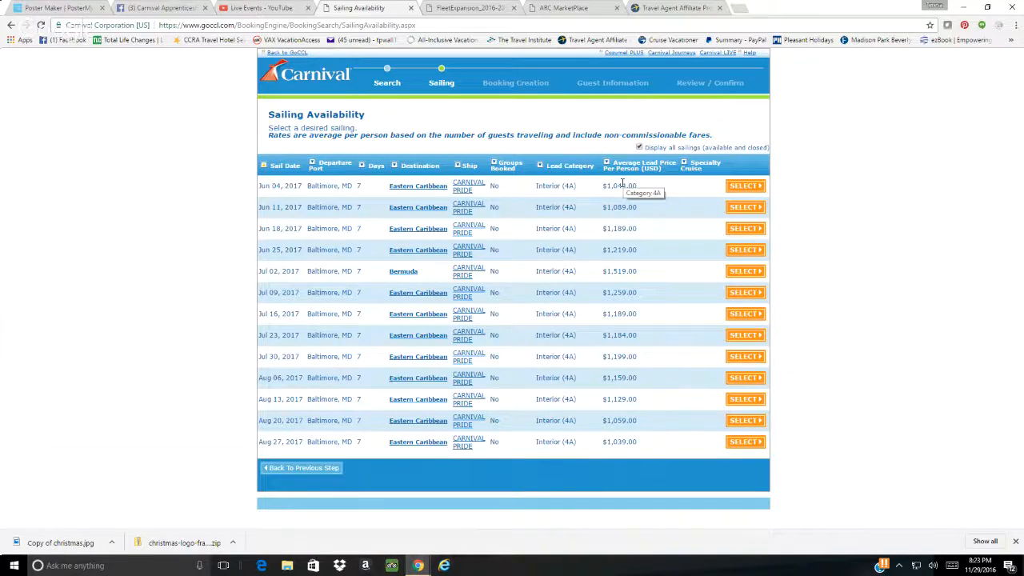
- Return to the GoCCL home page and bring up the 2016-2018 sailings document again
{"action": "left_click", "coordinate": [285, 53]}
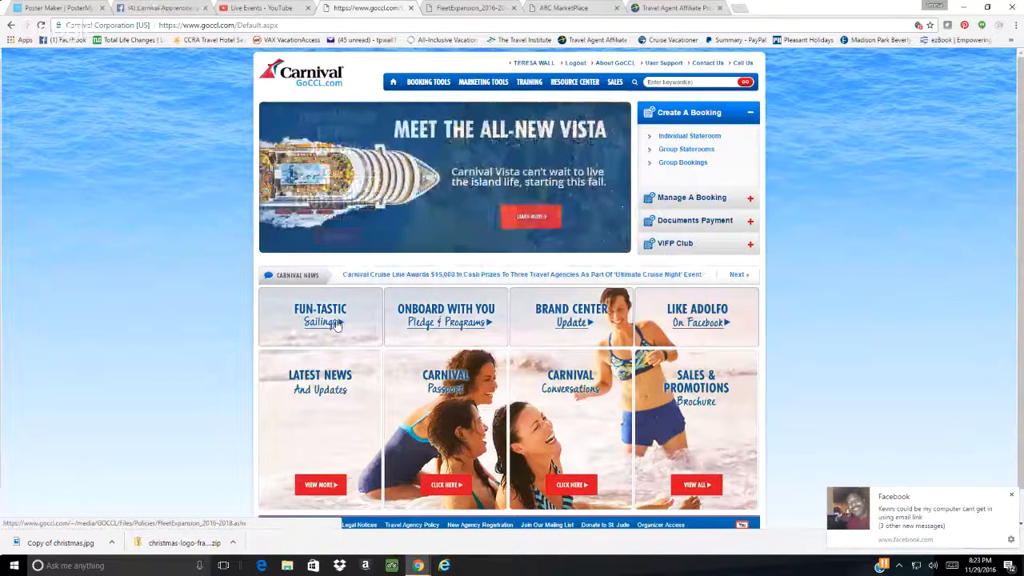
{"action": "left_click", "coordinate": [458, 8]}
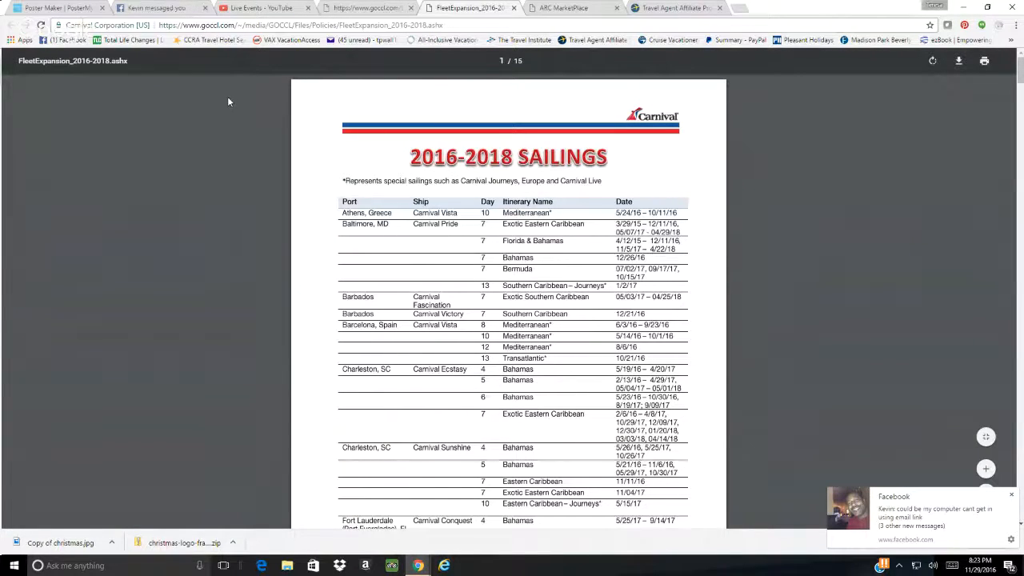
- Switch to the Facebook group page and close the three minimized chats that have no unread messages
{"action": "left_click", "coordinate": [159, 10]}
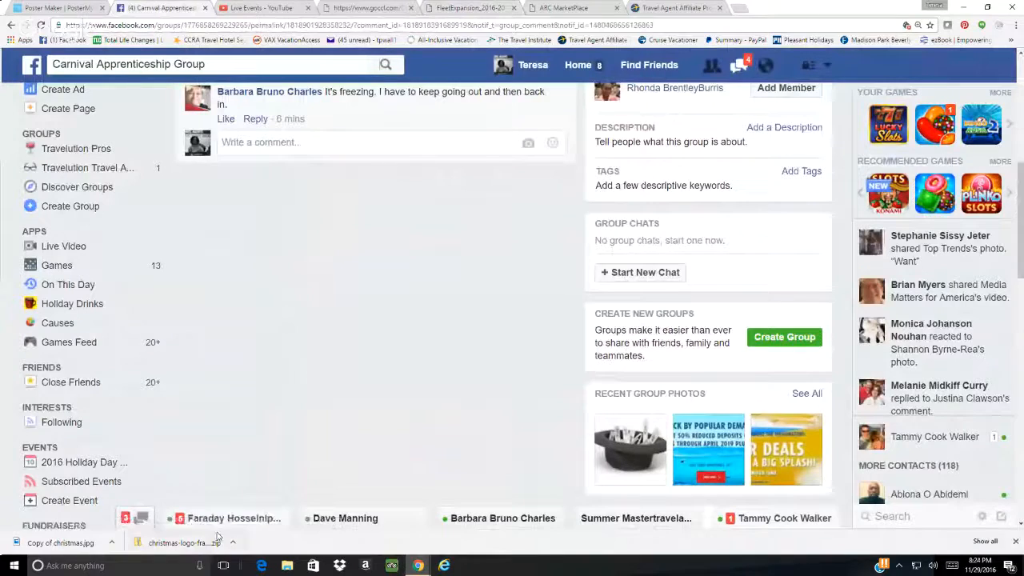
{"action": "left_click", "coordinate": [415, 520]}
{"action": "left_click", "coordinate": [553, 519]}
{"action": "left_click", "coordinate": [692, 518]}
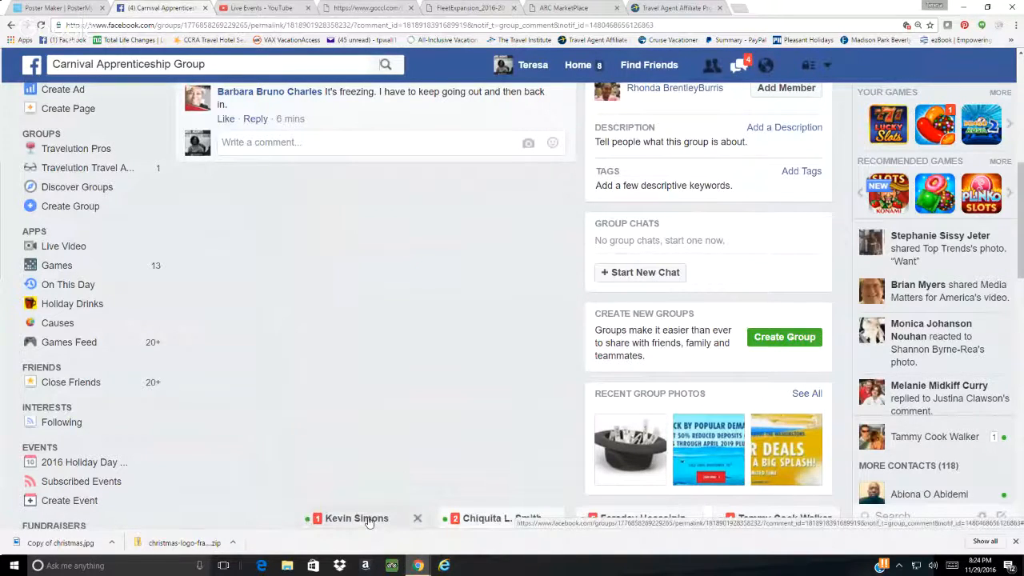
- Open the chat from the trainee who cannot get in with the email link and reply "OK we will get you the recording"
{"action": "left_click", "coordinate": [369, 522]}
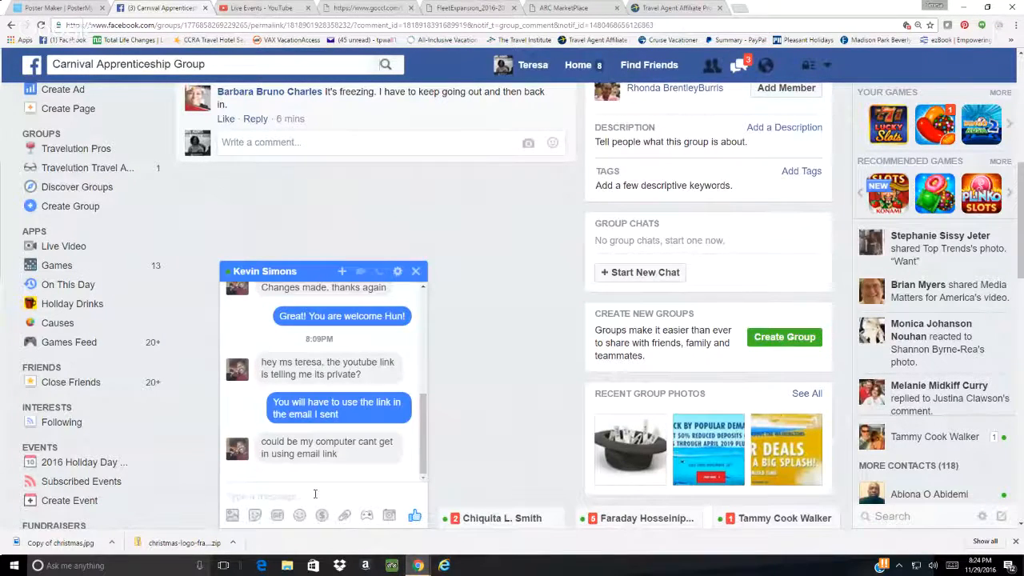
{"action": "type", "text": "OK"}
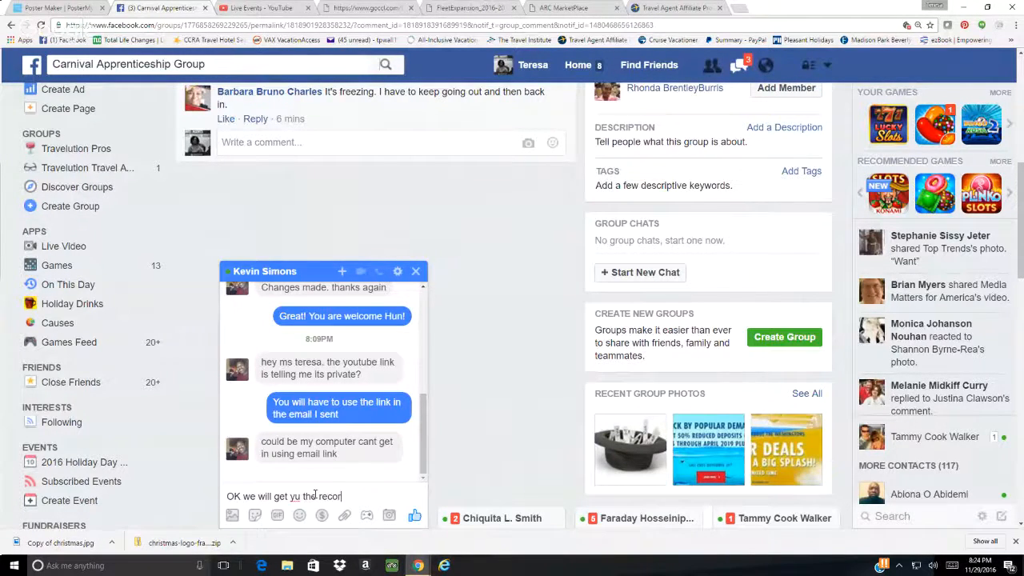
{"action": "type", "text": "we will get yu the recording"}
{"action": "left_click", "coordinate": [292, 496]}
{"action": "type", "text": "o"}
{"action": "key", "text": "Return"}
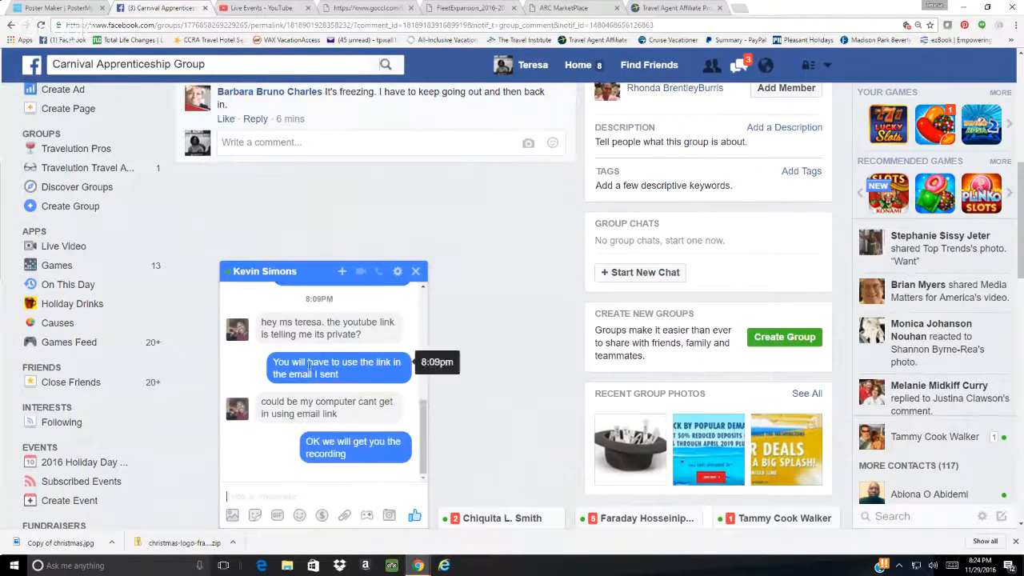
- Return to the Facebook group from a glance at GoCCL, show the training link post, and close the answered chat
{"action": "left_click", "coordinate": [364, 9]}
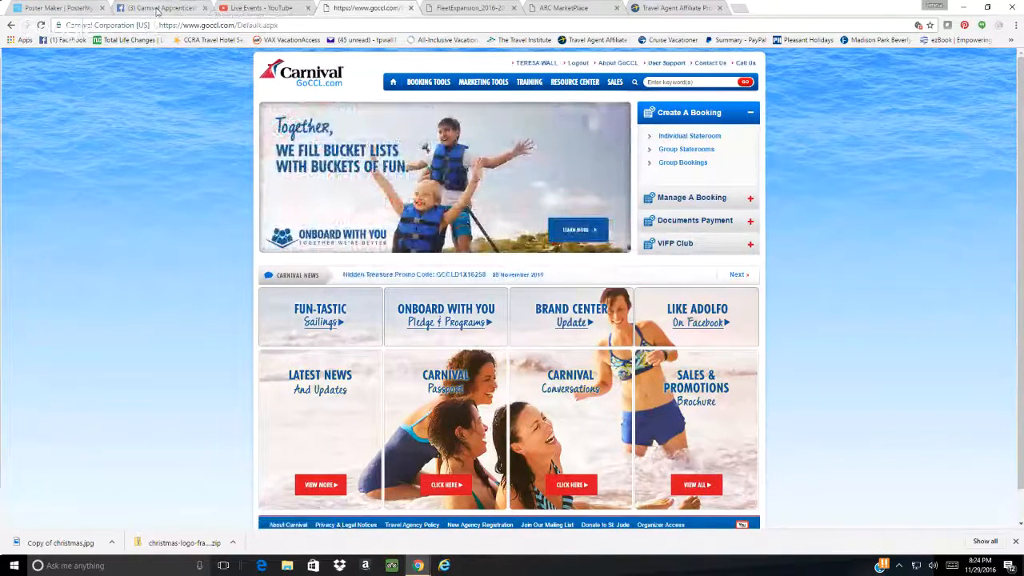
{"action": "left_click", "coordinate": [157, 8]}
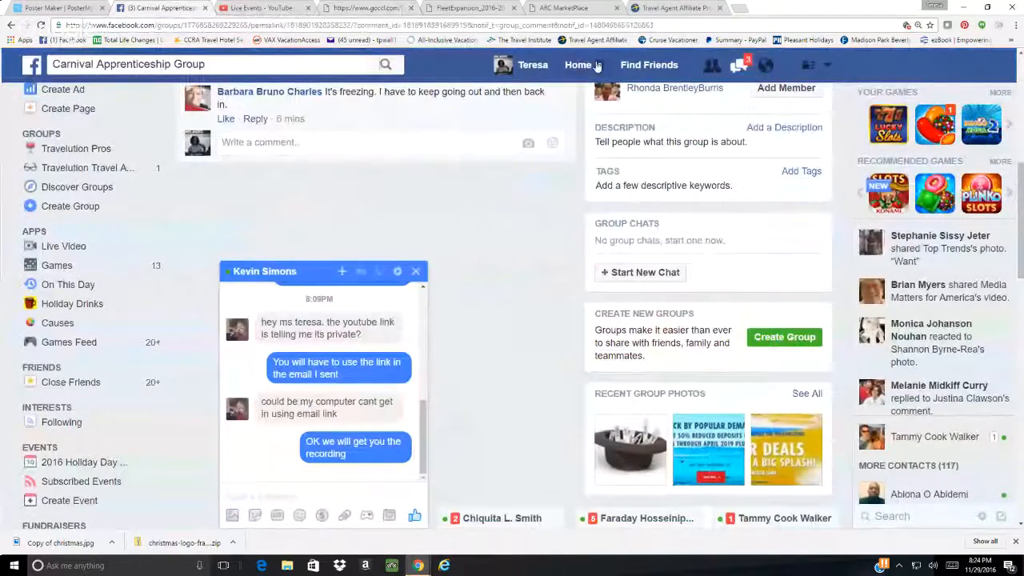
{"action": "left_click_drag", "start_coordinate": [1021, 178], "coordinate": [1022, 90]}
{"action": "left_click", "coordinate": [415, 271]}
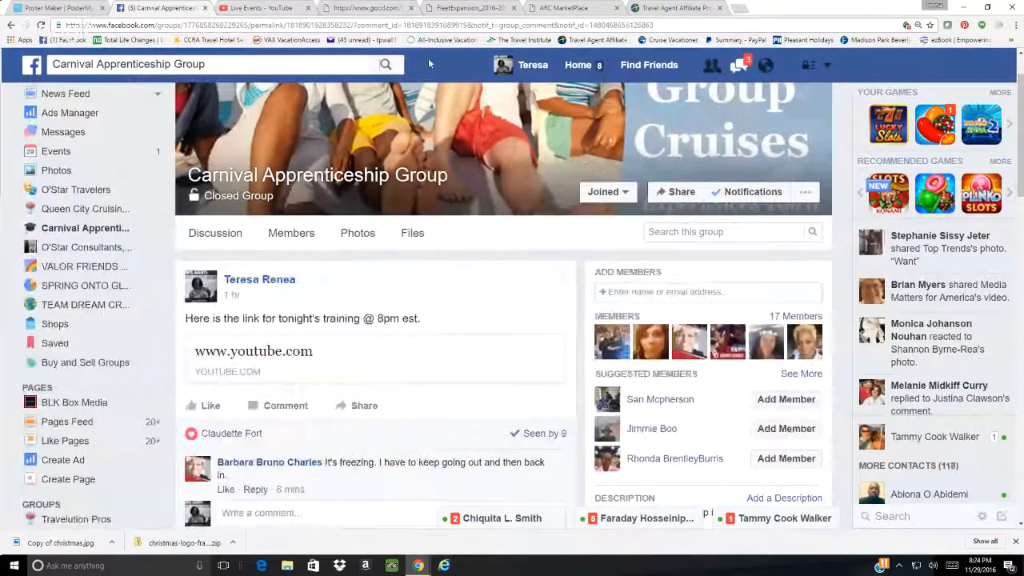
- Review the GoCCL home page and the 2016-2018 sailings document, ending on the home page's Fun-Tastic Sailings section
{"action": "left_click", "coordinate": [369, 10]}
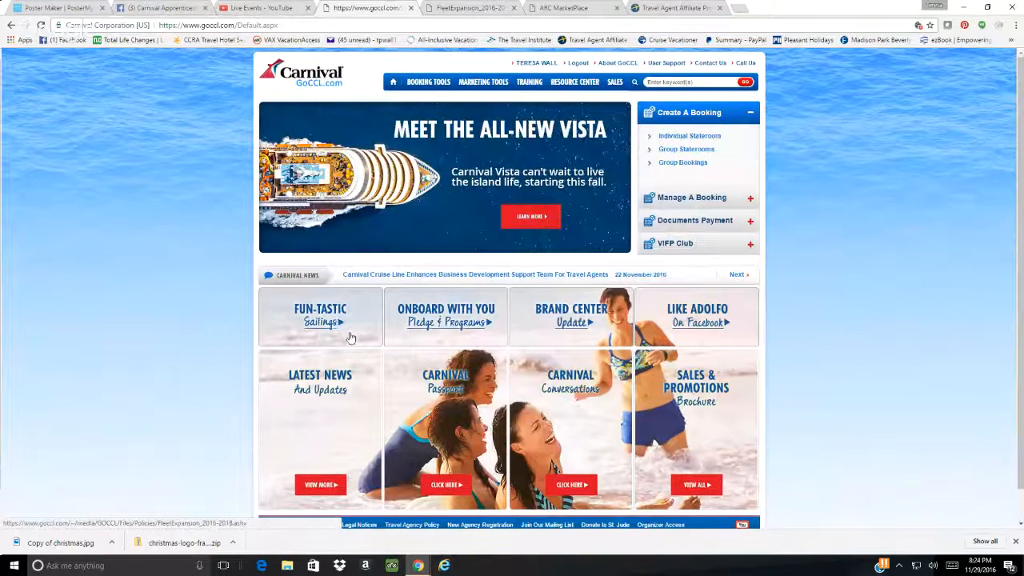
{"action": "left_click", "coordinate": [504, 7]}
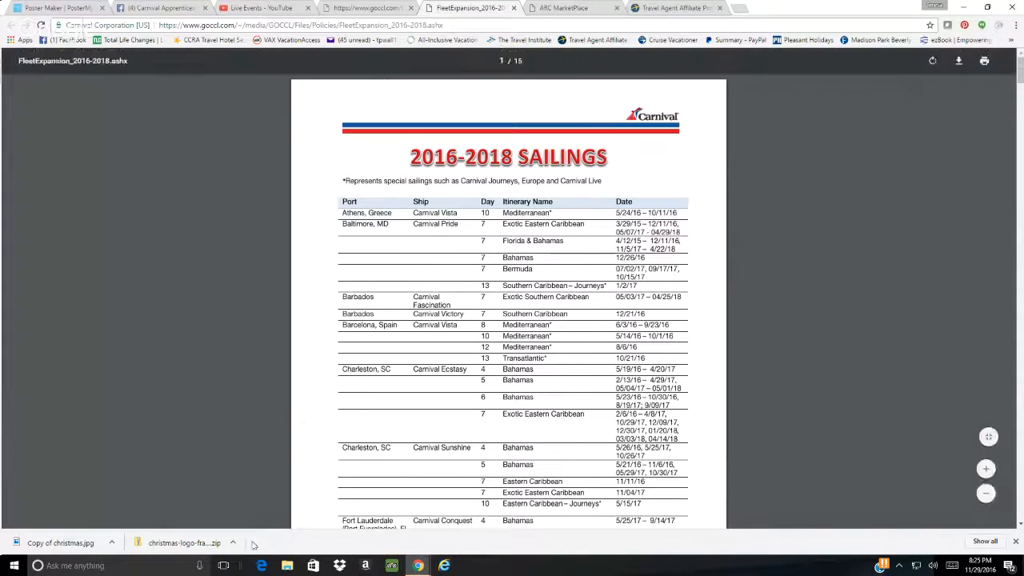
{"action": "left_click", "coordinate": [352, 8]}
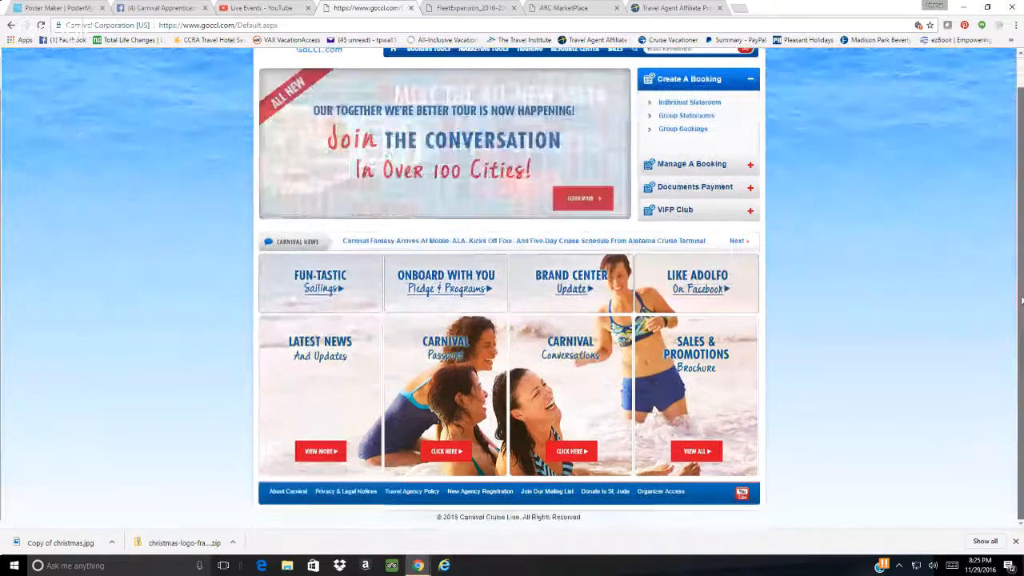
{"action": "left_click_drag", "start_coordinate": [1022, 272], "coordinate": [1022, 318]}
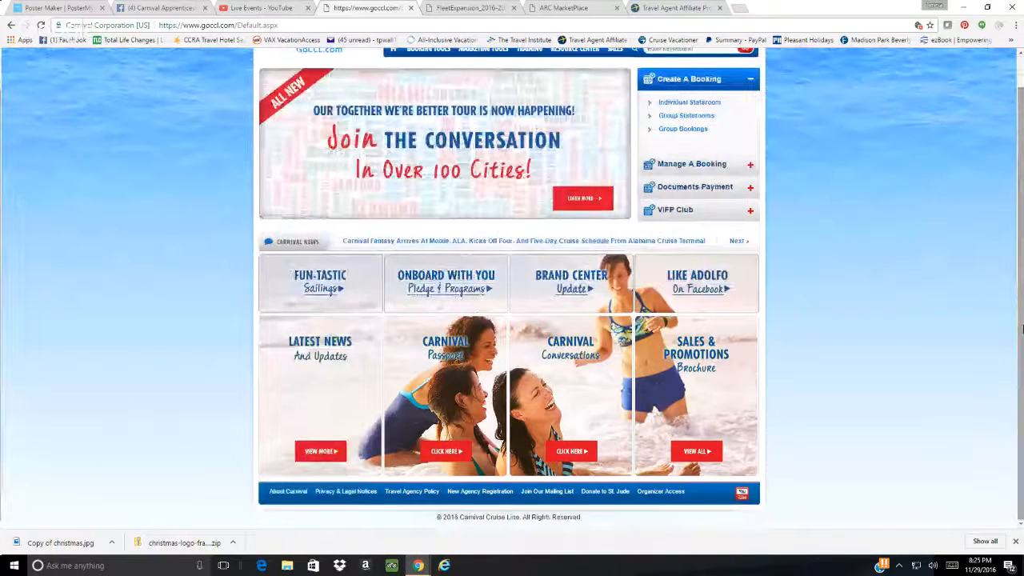
{"action": "scroll", "coordinate": [1022, 319], "scroll_direction": "up", "scroll_amount": 1}
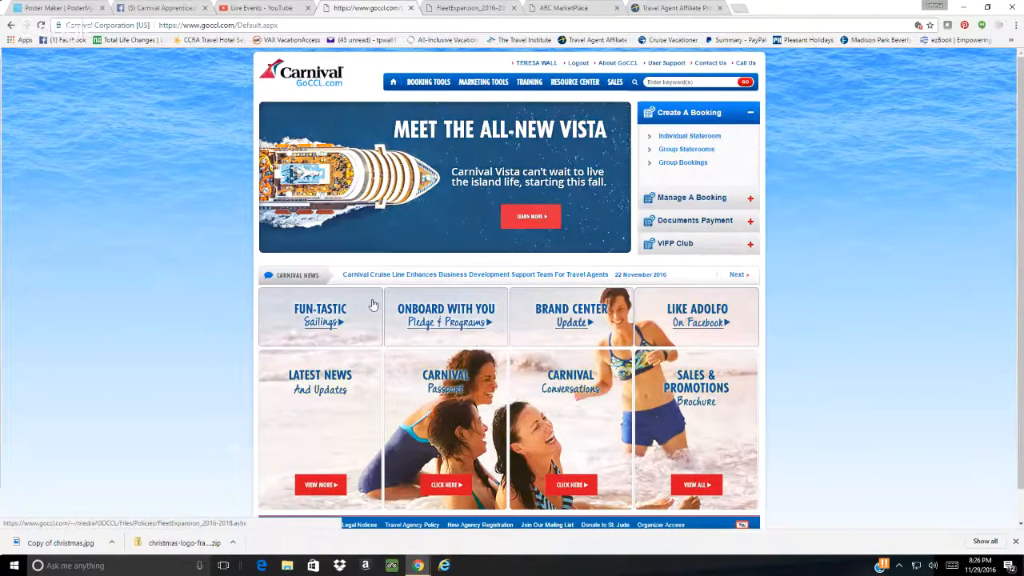
- Load carnival.com in a new browser tab and open My Booking to reach My Cruise Manager
{"action": "left_click", "coordinate": [740, 12]}
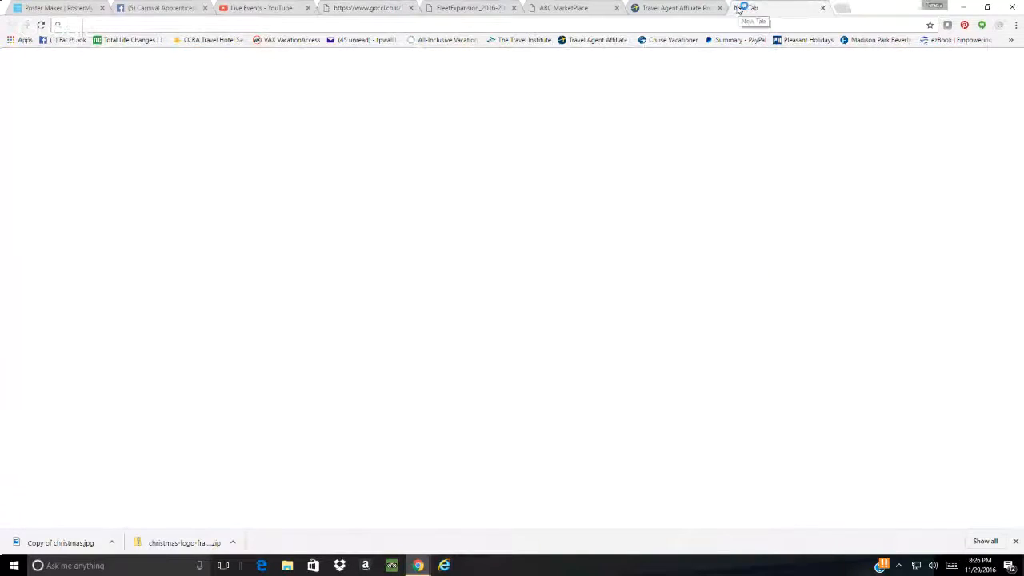
{"action": "left_click", "coordinate": [545, 289]}
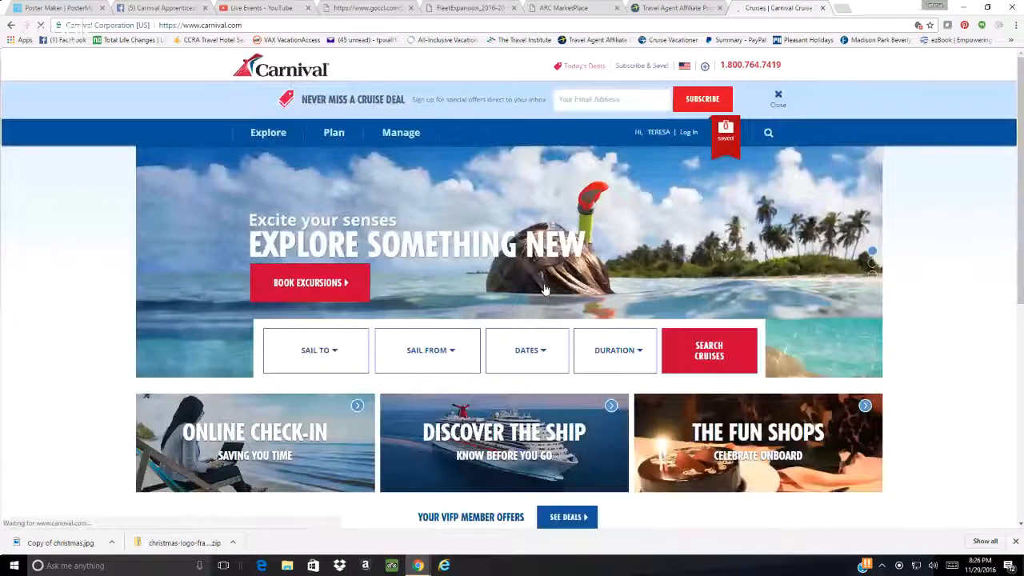
{"action": "mouse_move", "coordinate": [404, 138]}
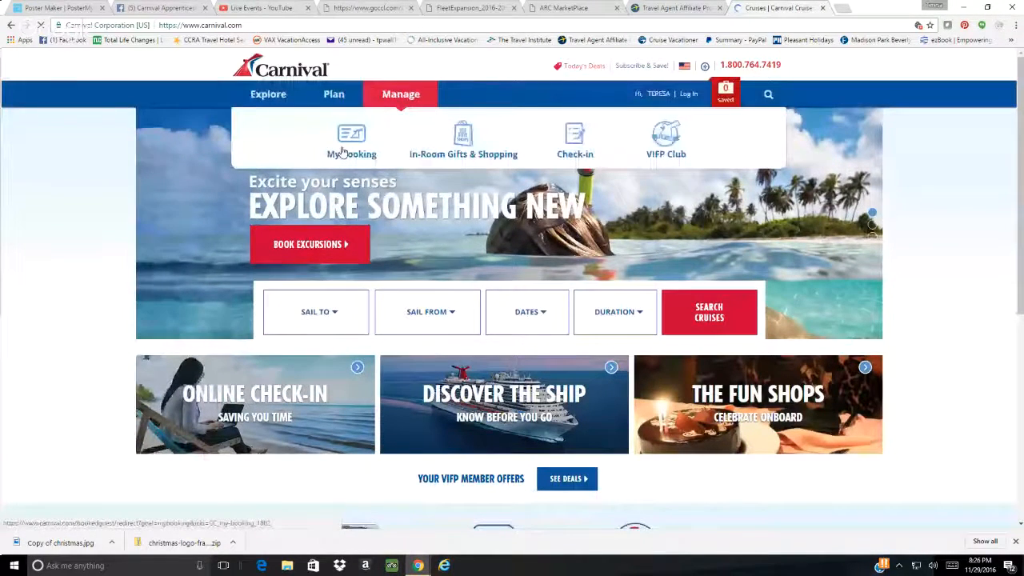
{"action": "left_click", "coordinate": [365, 142]}
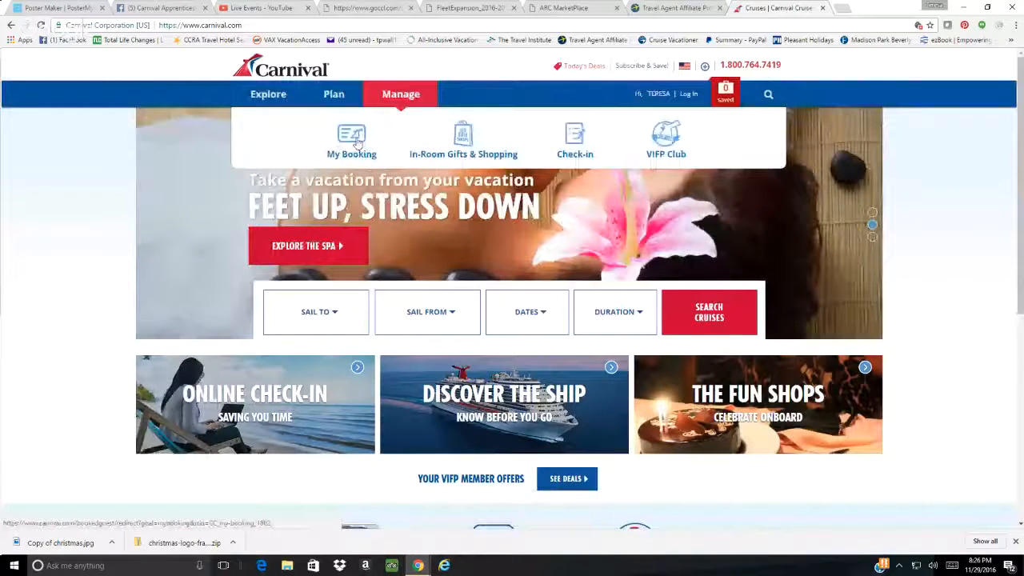
{"action": "left_click", "coordinate": [357, 139]}
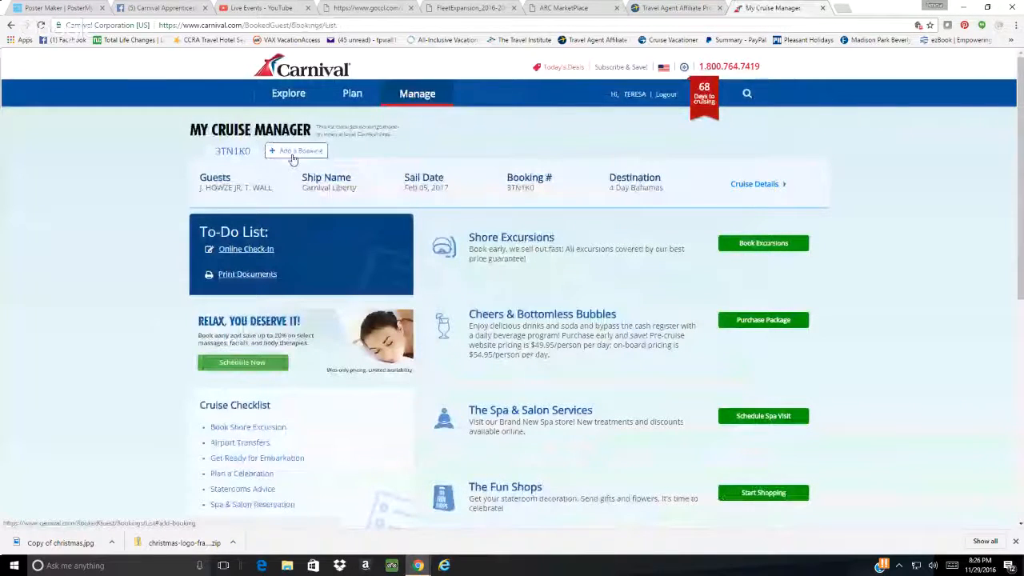
- Look through the My Cruise Manager page, view the Organizer Access form linked in its footer, and close the form
{"action": "mouse_move", "coordinate": [1020, 159]}
{"action": "left_mouse_down"}
{"action": "mouse_move", "coordinate": [1021, 327]}
{"action": "mouse_move", "coordinate": [1008, 152]}
{"action": "left_mouse_up"}
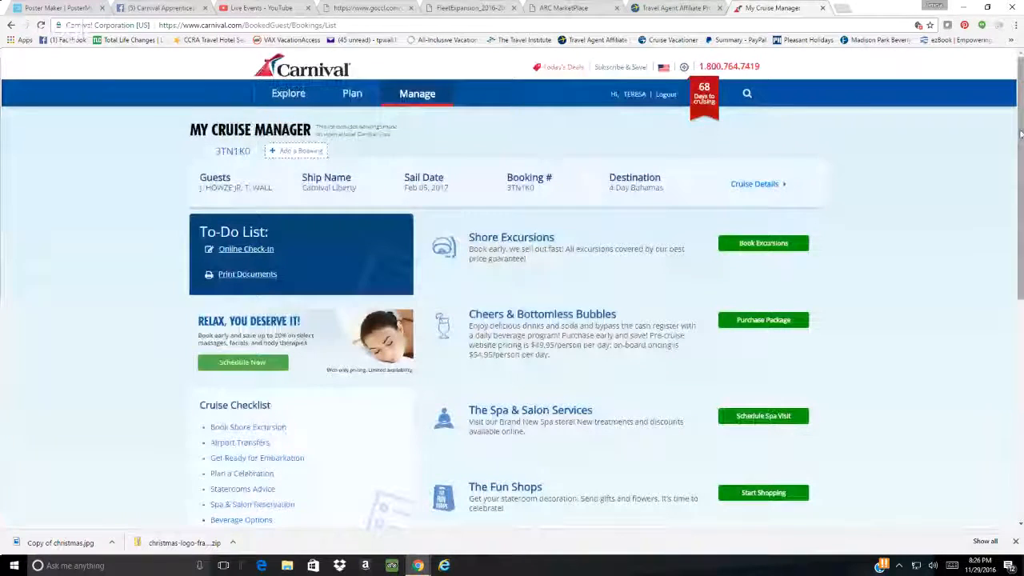
{"action": "left_click_drag", "start_coordinate": [1021, 137], "coordinate": [1021, 141]}
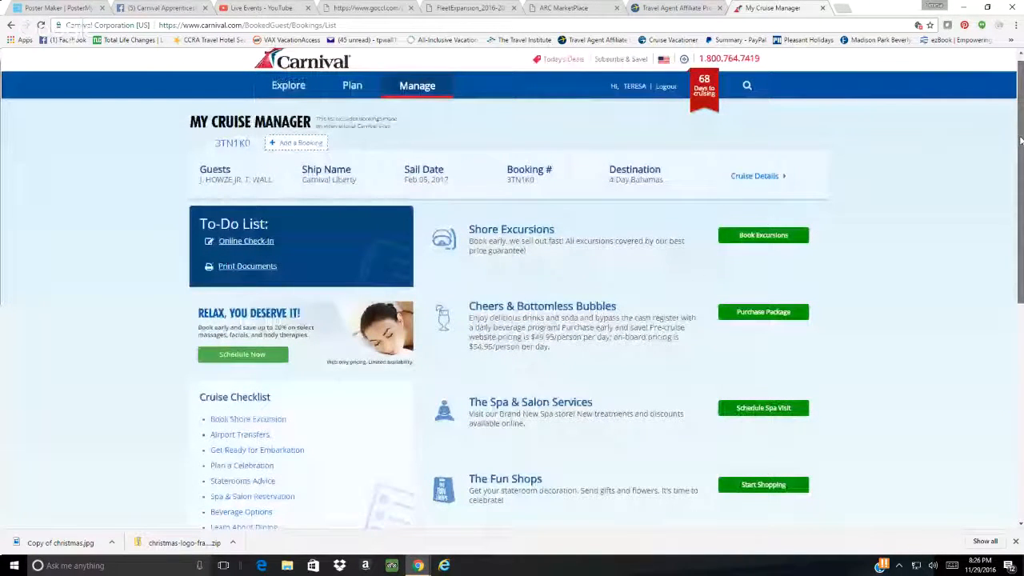
{"action": "scroll", "coordinate": [1009, 305], "scroll_direction": "down", "scroll_amount": 2}
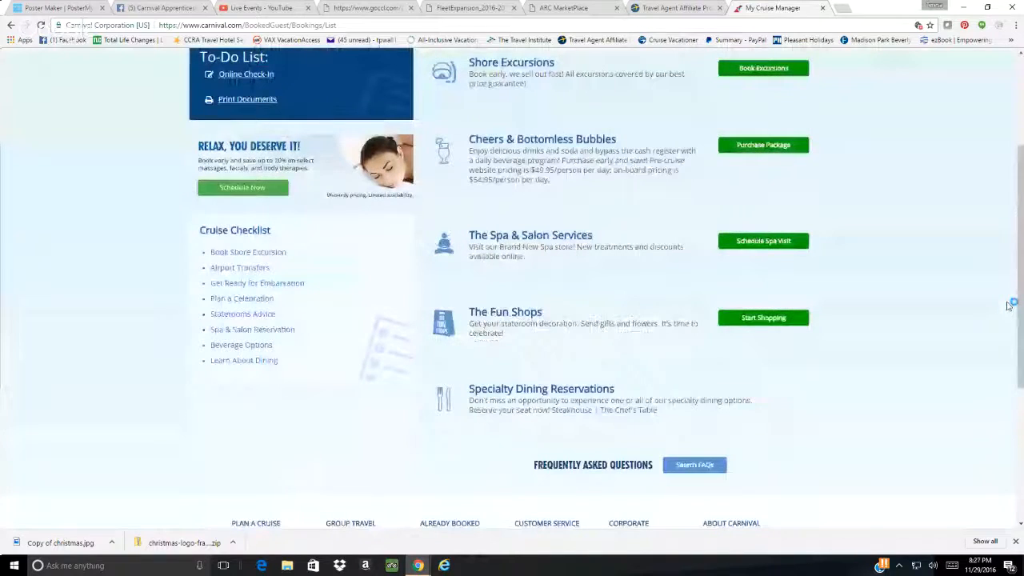
{"action": "scroll", "coordinate": [1009, 305], "scroll_direction": "down", "scroll_amount": 3}
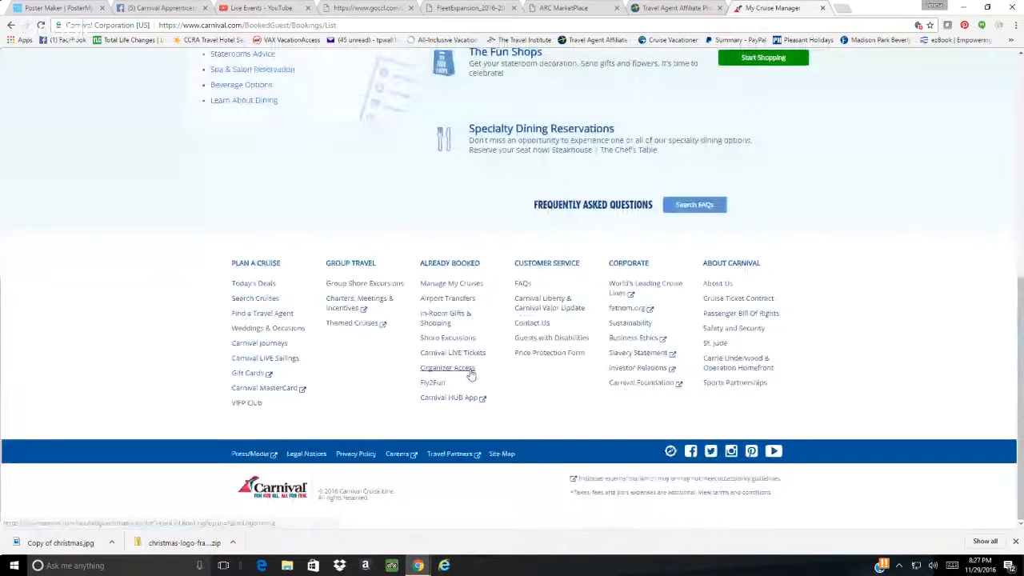
{"action": "left_click", "coordinate": [471, 373]}
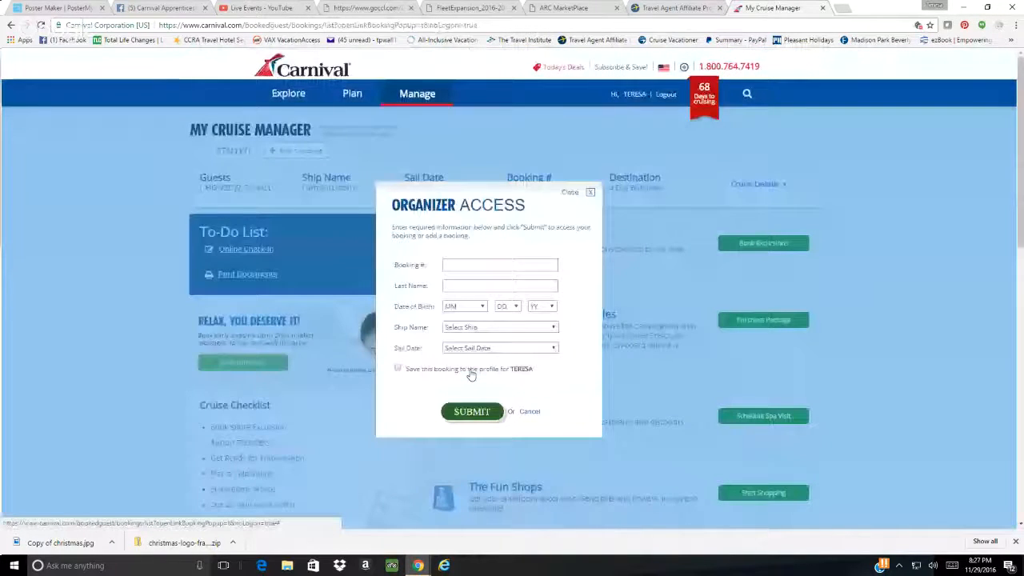
{"action": "left_click", "coordinate": [448, 269]}
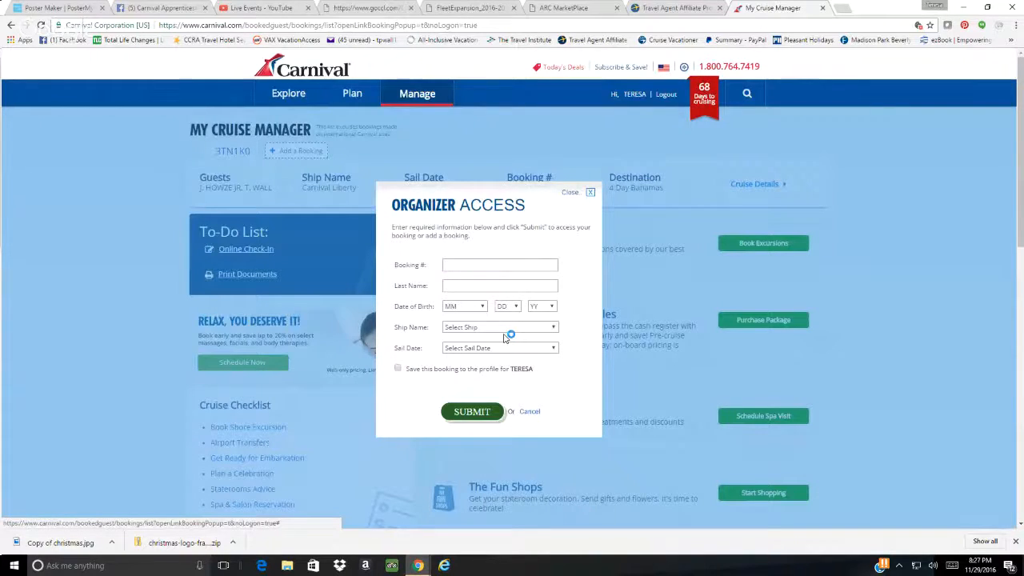
{"action": "left_click", "coordinate": [591, 195]}
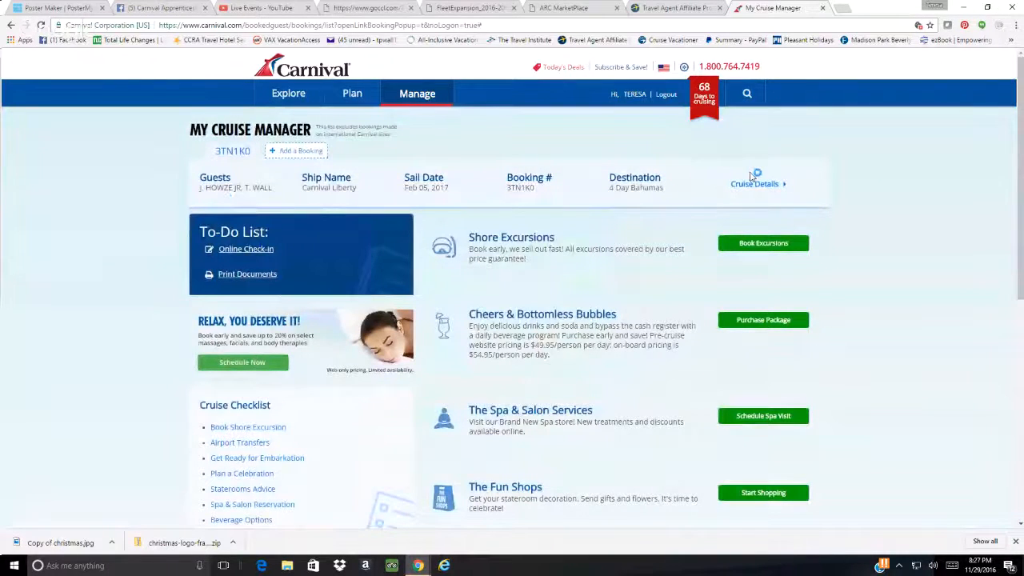
- Open the shore excursions for the booked 4 Day Bahamas cruise and filter them to Port 2, Freeport, Mon, Feb 6
{"action": "left_click", "coordinate": [772, 246]}
{"action": "left_click", "coordinate": [756, 248]}
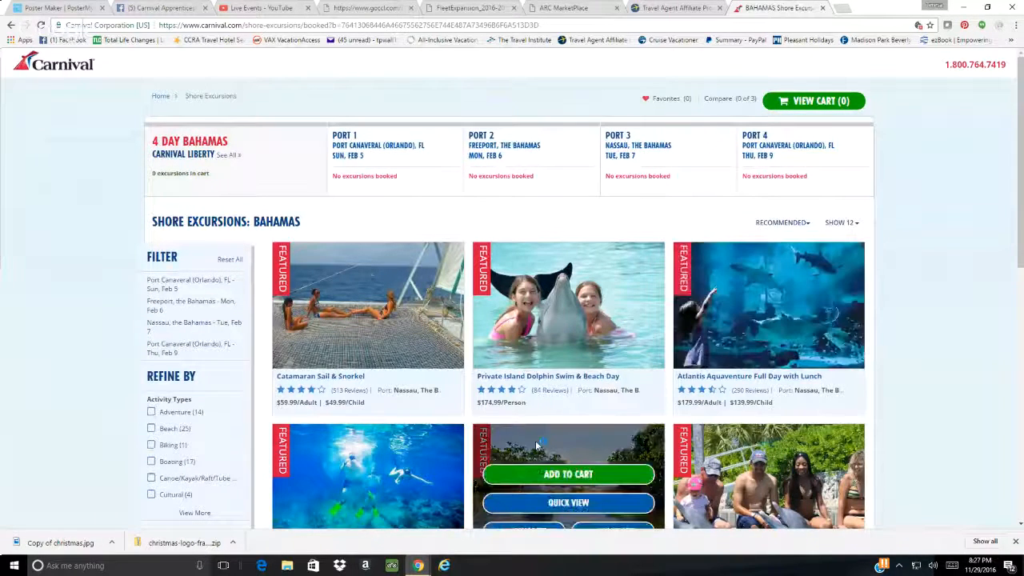
{"action": "mouse_move", "coordinate": [1022, 160]}
{"action": "left_mouse_down"}
{"action": "mouse_move", "coordinate": [1021, 394]}
{"action": "mouse_move", "coordinate": [1022, 150]}
{"action": "left_mouse_up"}
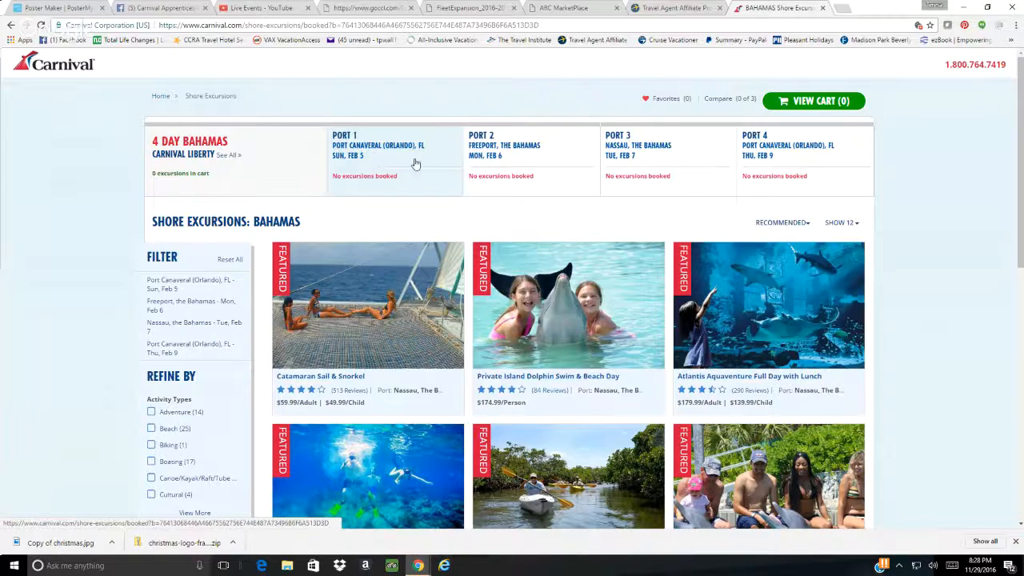
{"action": "left_click", "coordinate": [533, 162]}
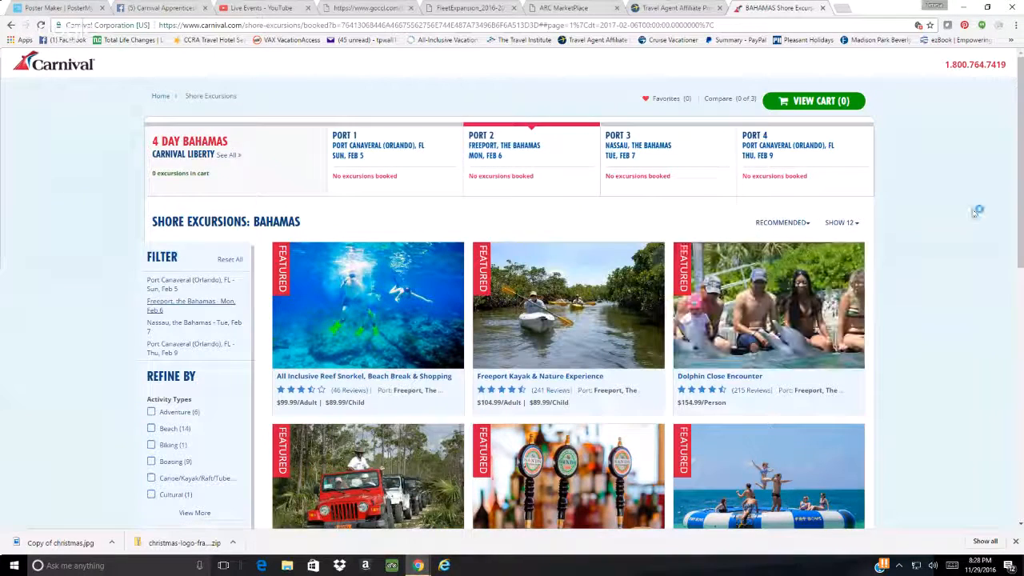
- Browse the Freeport excursions, open All Inclusive Reef Snorkel, Beach Break & Shopping, and read its full details and reviews
{"action": "left_click_drag", "start_coordinate": [1021, 157], "coordinate": [1021, 224]}
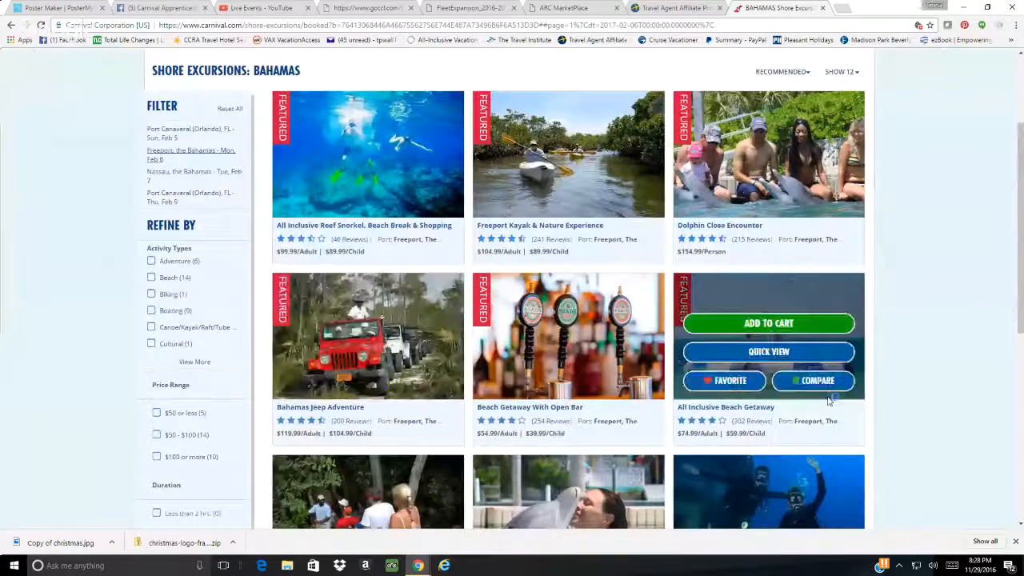
{"action": "left_click_drag", "start_coordinate": [1021, 241], "coordinate": [1021, 203]}
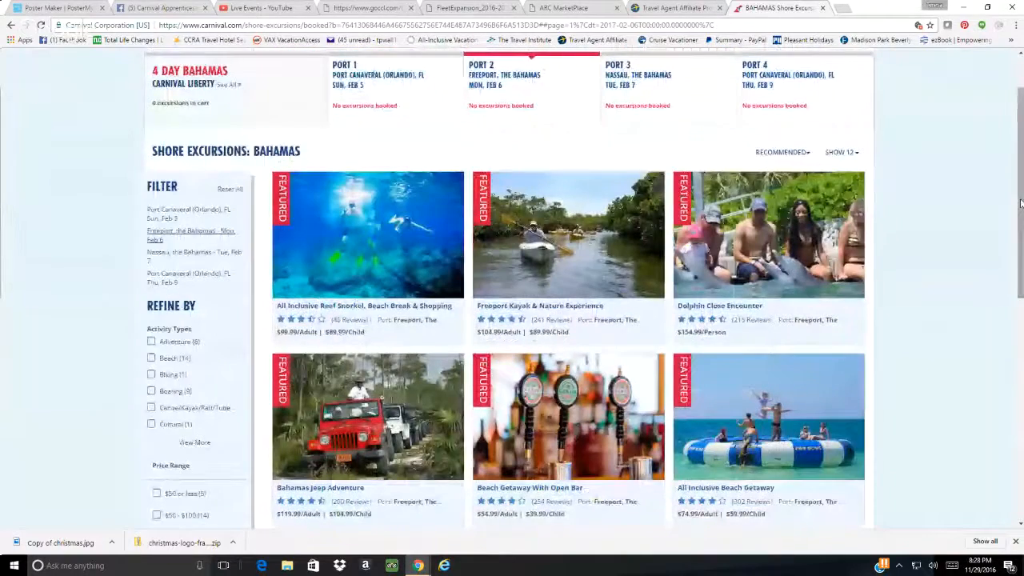
{"action": "mouse_move", "coordinate": [358, 296]}
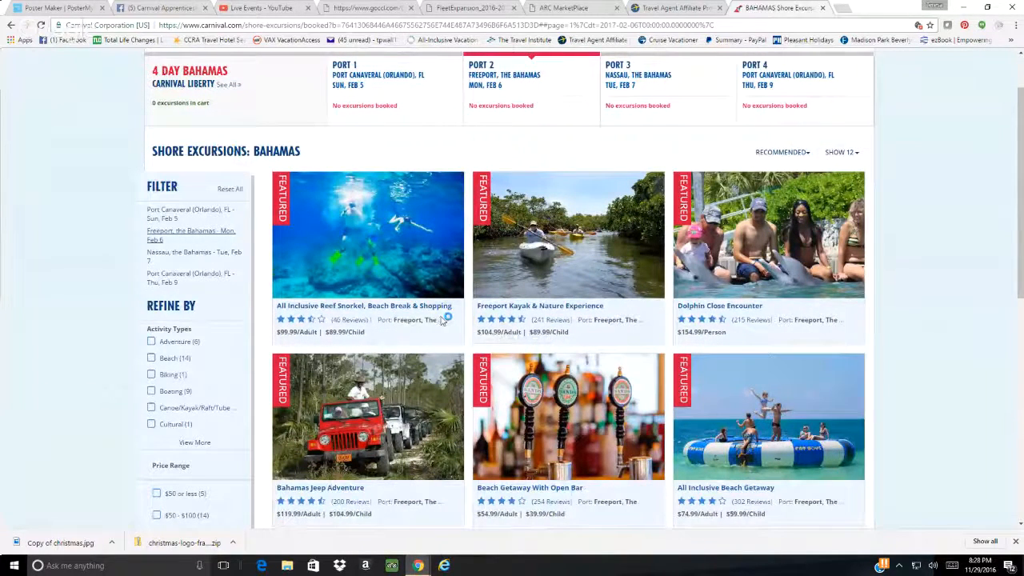
{"action": "mouse_move", "coordinate": [402, 280]}
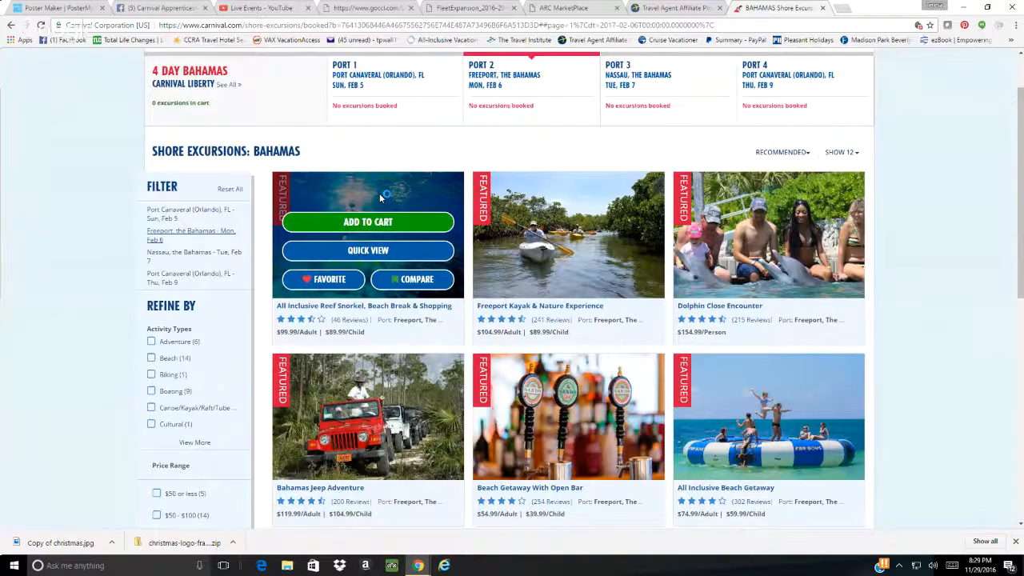
{"action": "left_click", "coordinate": [379, 308]}
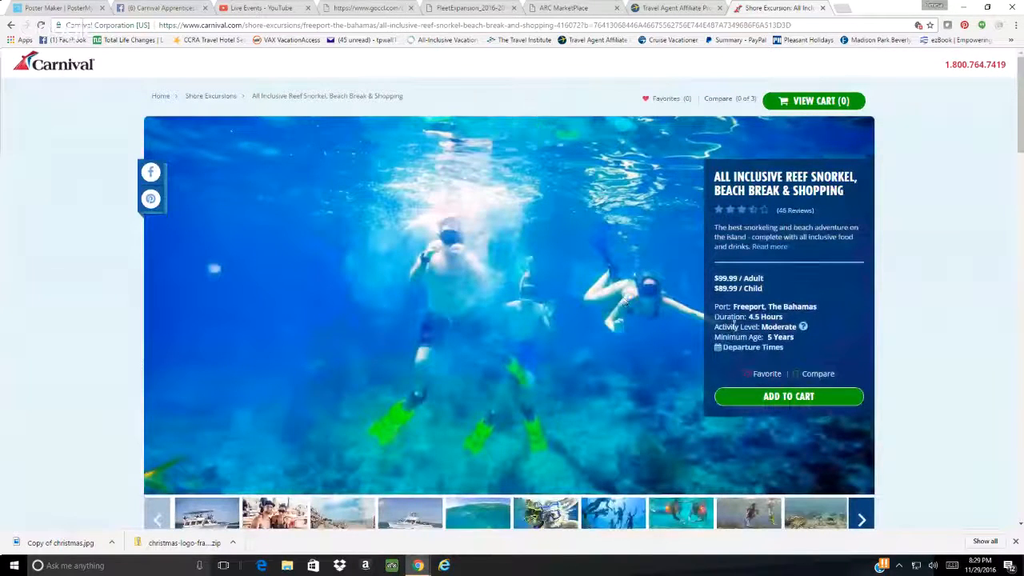
{"action": "left_click", "coordinate": [770, 248]}
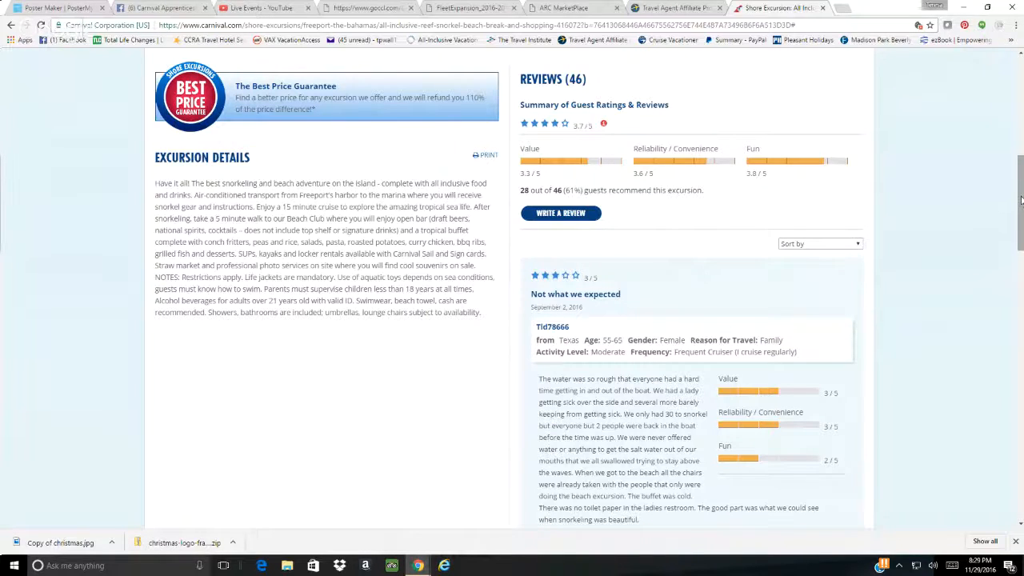
{"action": "left_click_drag", "start_coordinate": [1021, 200], "coordinate": [1021, 118]}
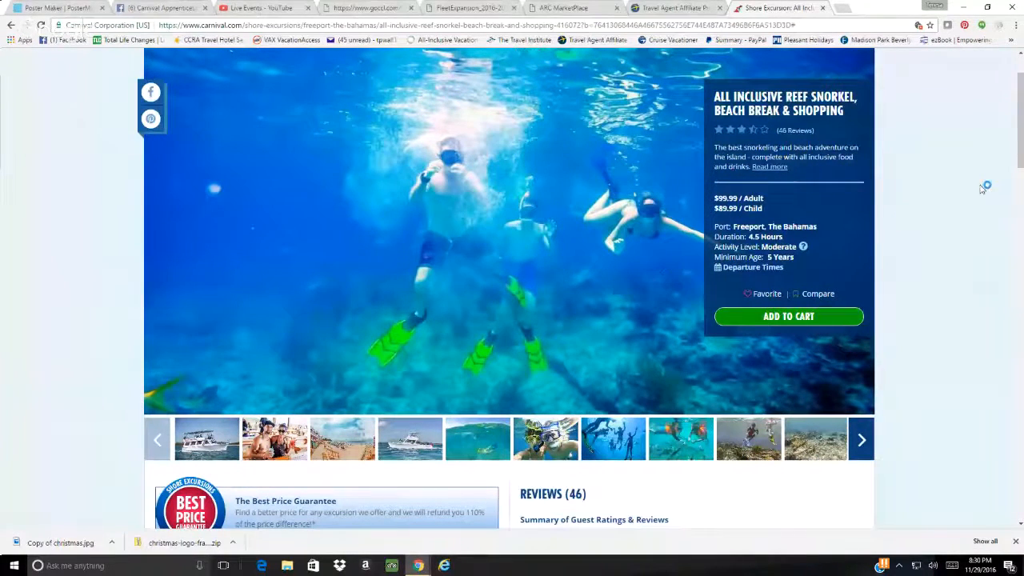
- Reload the All Inclusive Reef Snorkel, Beach Break & Shopping page and look over its prices, details and reviews
{"action": "left_click_drag", "start_coordinate": [1021, 115], "coordinate": [1020, 94]}
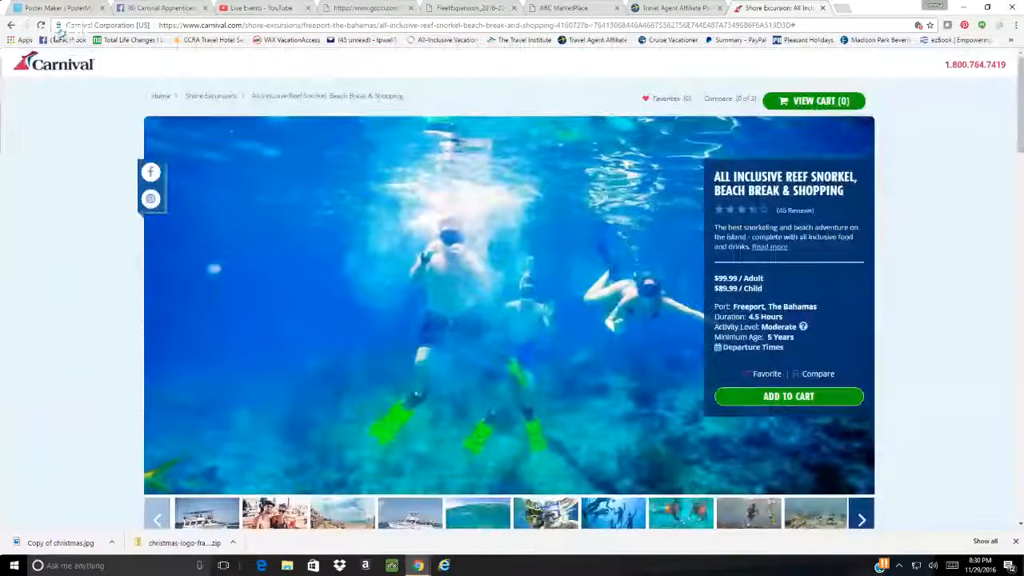
{"action": "left_click", "coordinate": [42, 25]}
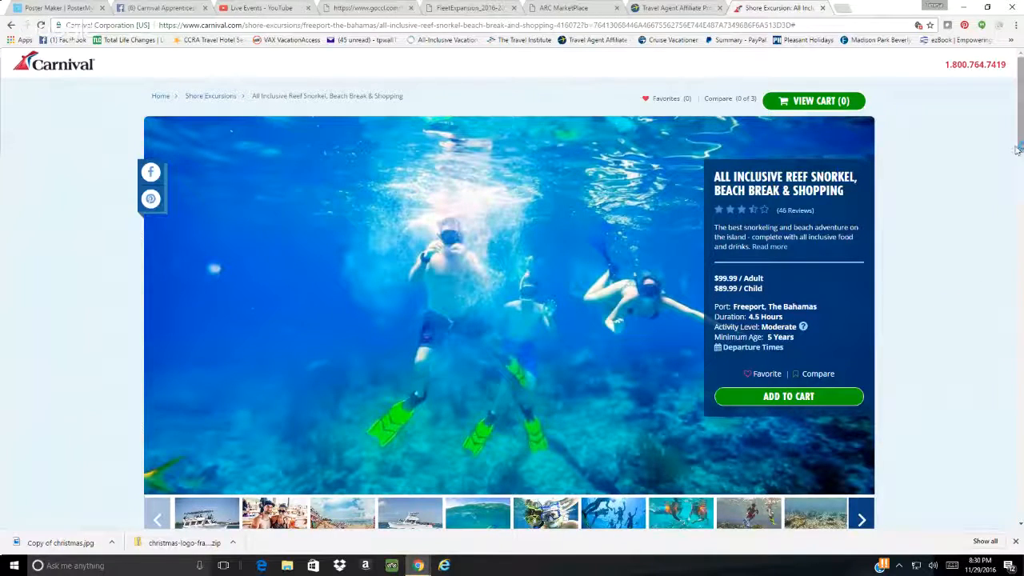
{"action": "mouse_move", "coordinate": [1017, 149]}
{"action": "left_mouse_down"}
{"action": "mouse_move", "coordinate": [1022, 302]}
{"action": "mouse_move", "coordinate": [1022, 164]}
{"action": "left_mouse_up"}
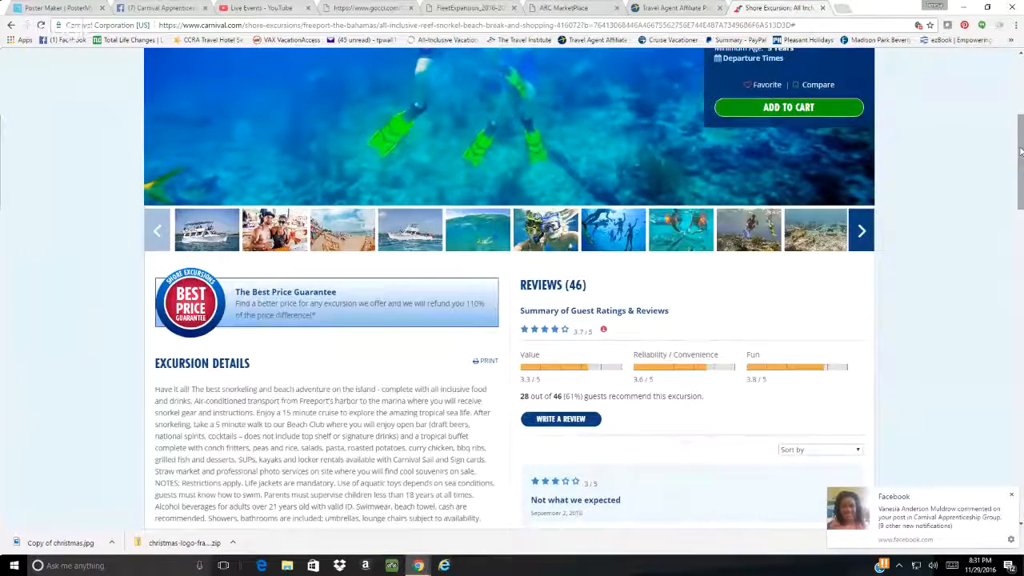
{"action": "scroll", "coordinate": [1021, 152], "scroll_direction": "up", "scroll_amount": 5}
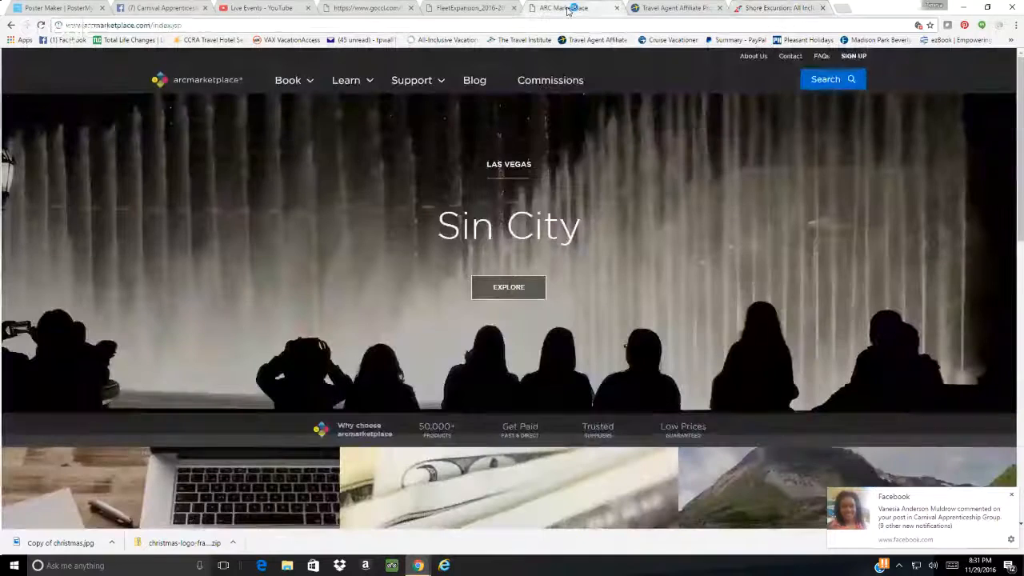
- Switch to the ARC MarketPlace site and open its shore excursions booking page
{"action": "left_click", "coordinate": [567, 10]}
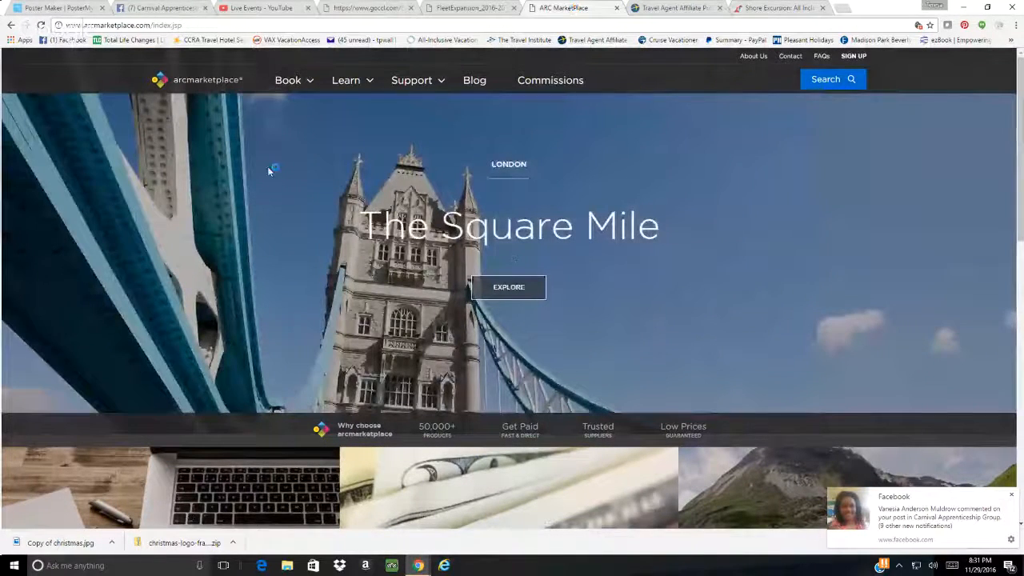
{"action": "left_click", "coordinate": [305, 84]}
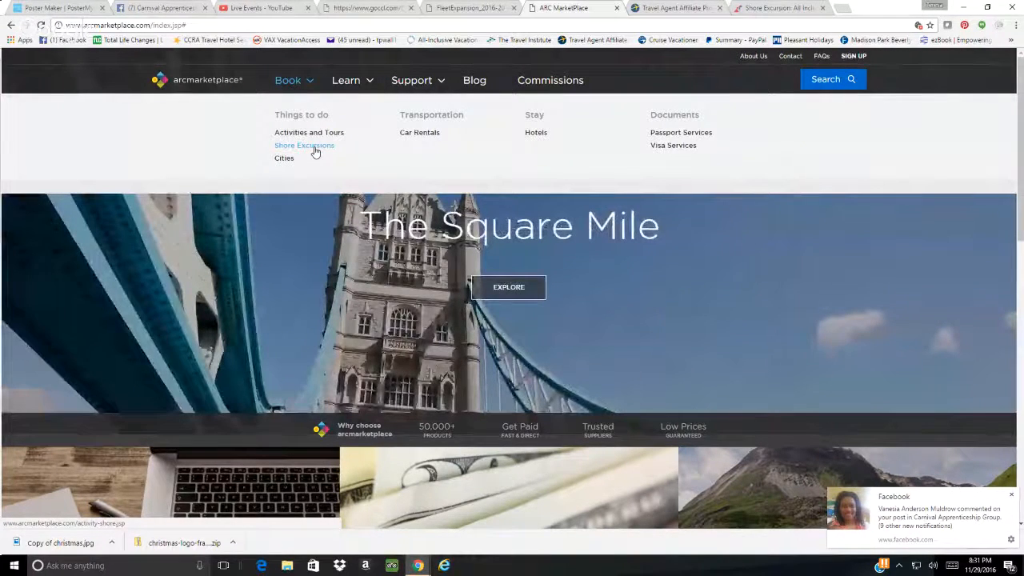
{"action": "left_click", "coordinate": [364, 11]}
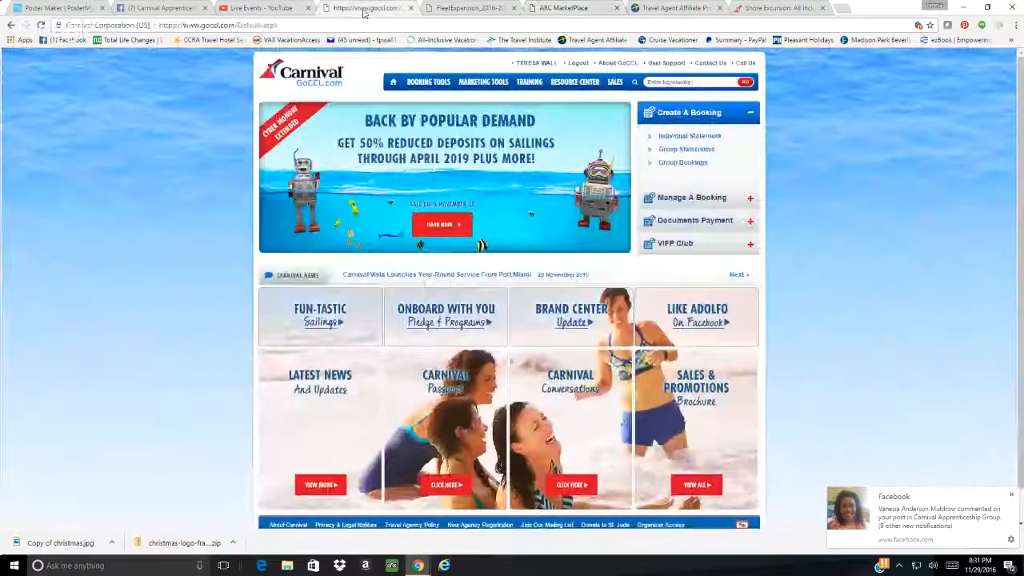
{"action": "left_click", "coordinate": [771, 7]}
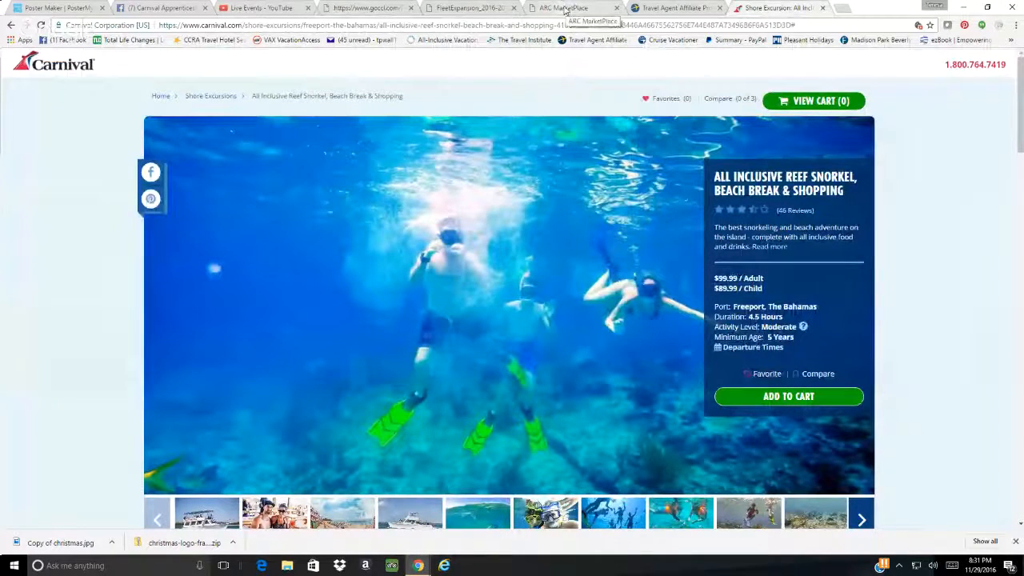
{"action": "left_click_drag", "start_coordinate": [1021, 88], "coordinate": [996, 84]}
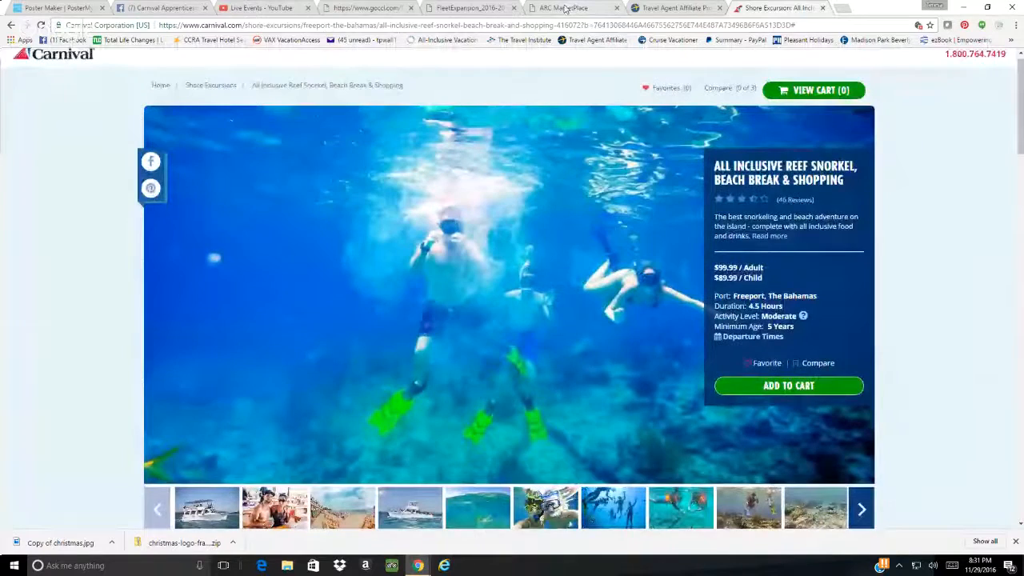
{"action": "left_click", "coordinate": [565, 8]}
{"action": "left_click", "coordinate": [305, 147]}
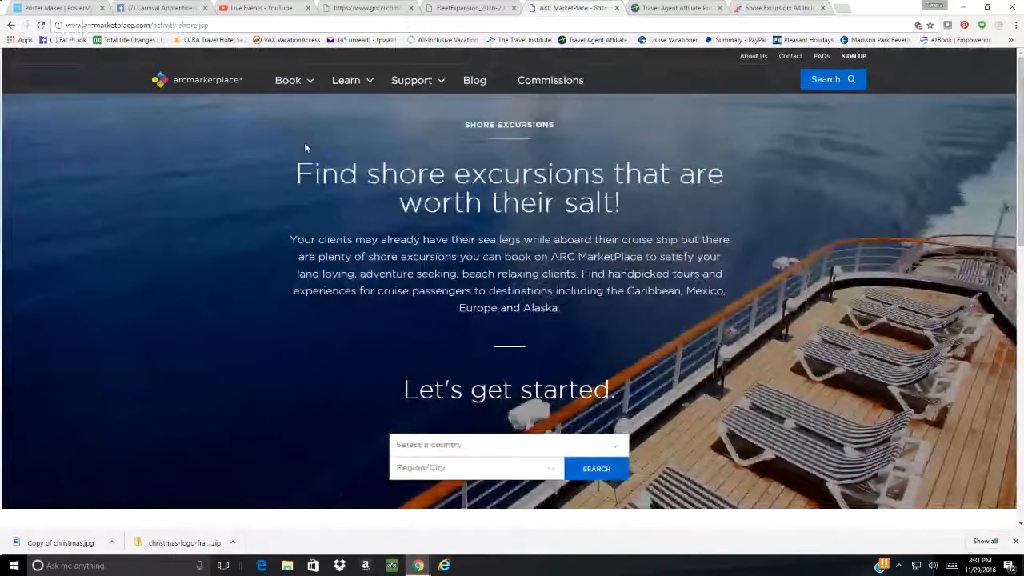
- Search ARC MarketPlace for shore excursions in Freeport, Bahamas, and browse the offered tours
{"action": "left_click_drag", "start_coordinate": [1021, 170], "coordinate": [1023, 251]}
{"action": "left_click", "coordinate": [615, 241]}
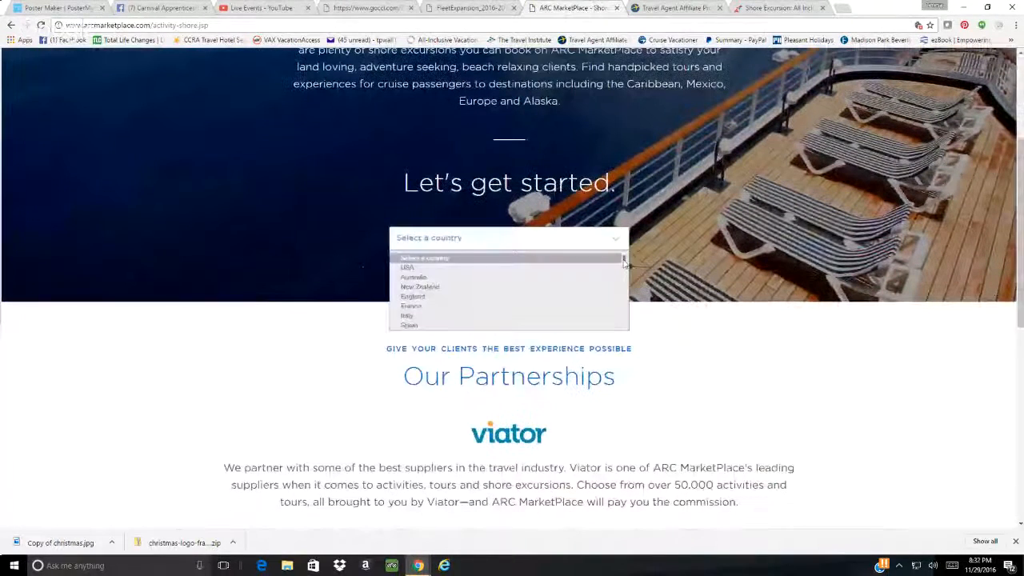
{"action": "left_click_drag", "start_coordinate": [624, 261], "coordinate": [626, 272]}
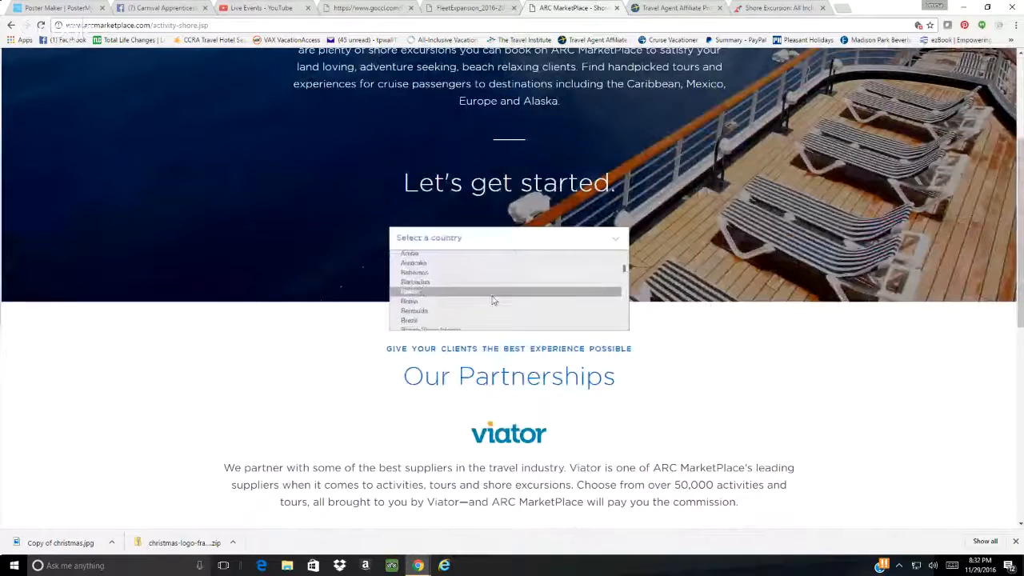
{"action": "left_click", "coordinate": [445, 272]}
{"action": "left_click", "coordinate": [550, 263]}
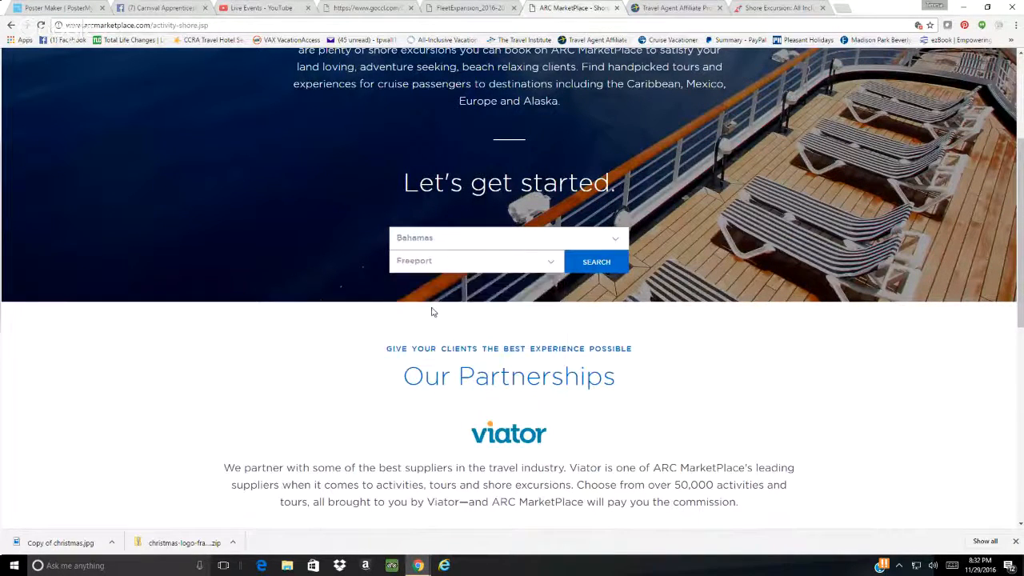
{"action": "left_click", "coordinate": [596, 269]}
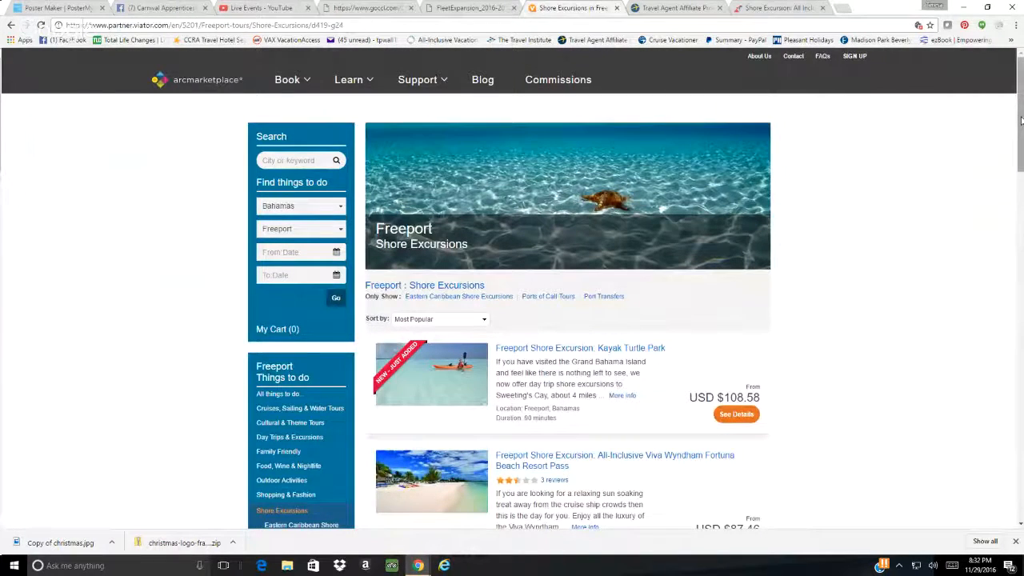
{"action": "left_click_drag", "start_coordinate": [1021, 120], "coordinate": [1021, 165]}
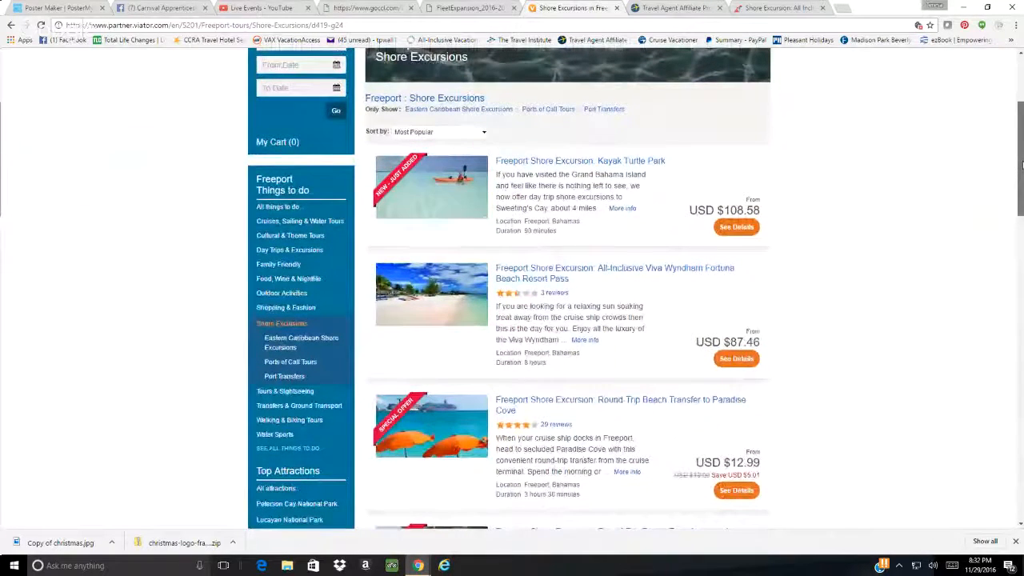
{"action": "left_click_drag", "start_coordinate": [1022, 165], "coordinate": [1001, 387]}
{"action": "scroll", "coordinate": [598, 225], "scroll_direction": "up", "scroll_amount": 15}
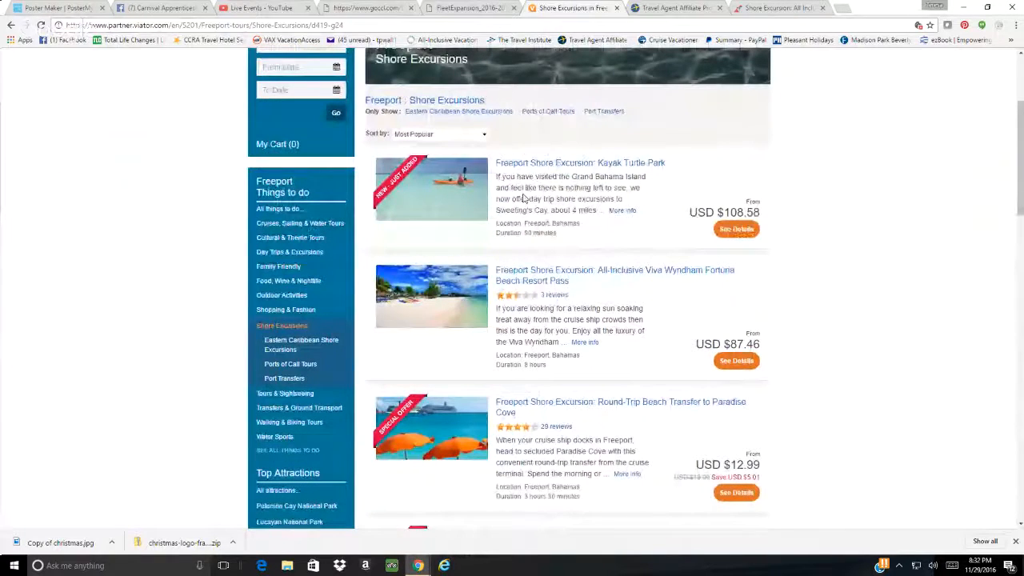
- Return to Carnival's shore excursions list, filter it to Port 2, Freeport, Mon, Feb 6, and look through the excursions
{"action": "left_click", "coordinate": [371, 10]}
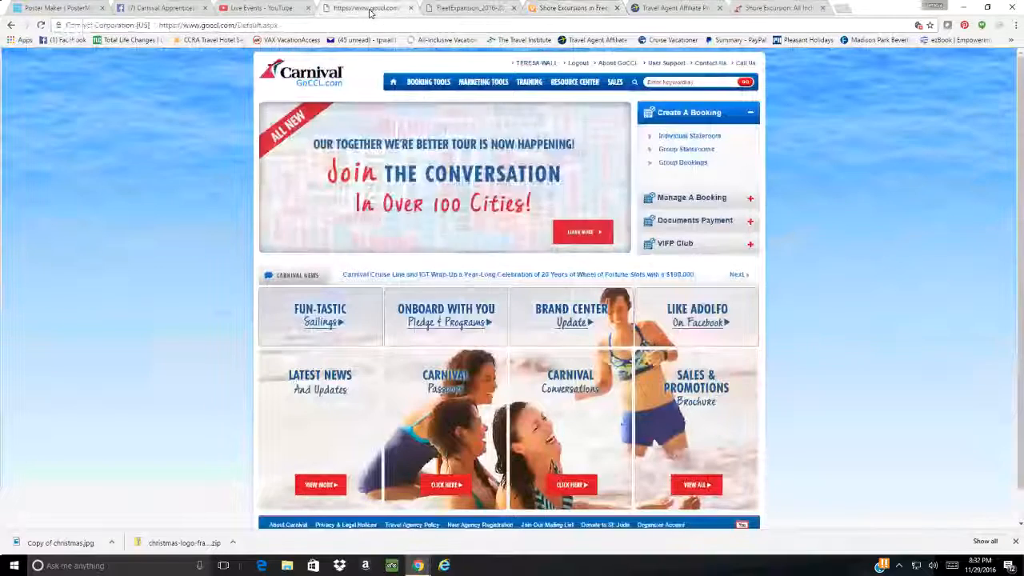
{"action": "left_click", "coordinate": [759, 10]}
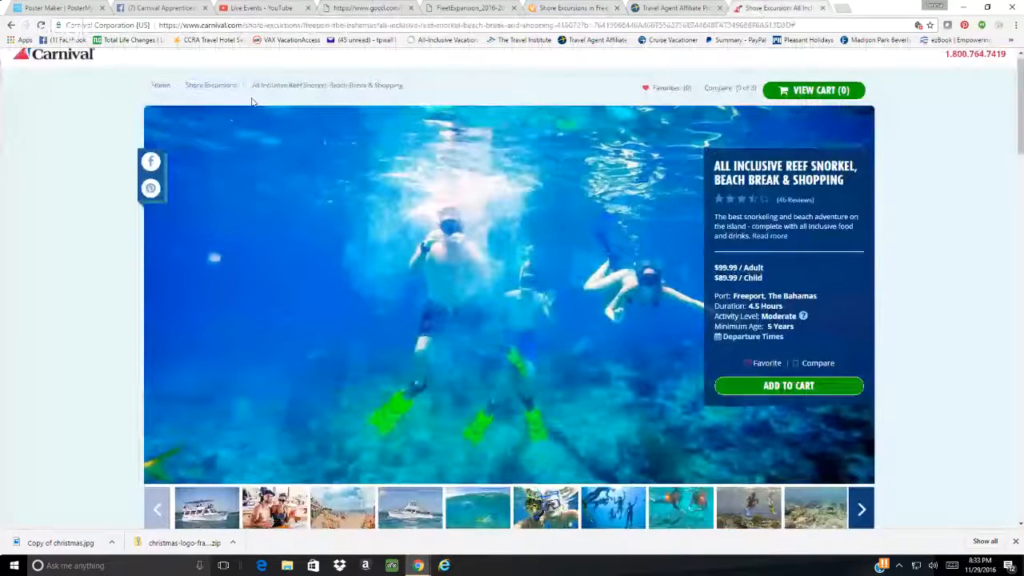
{"action": "left_click", "coordinate": [205, 87]}
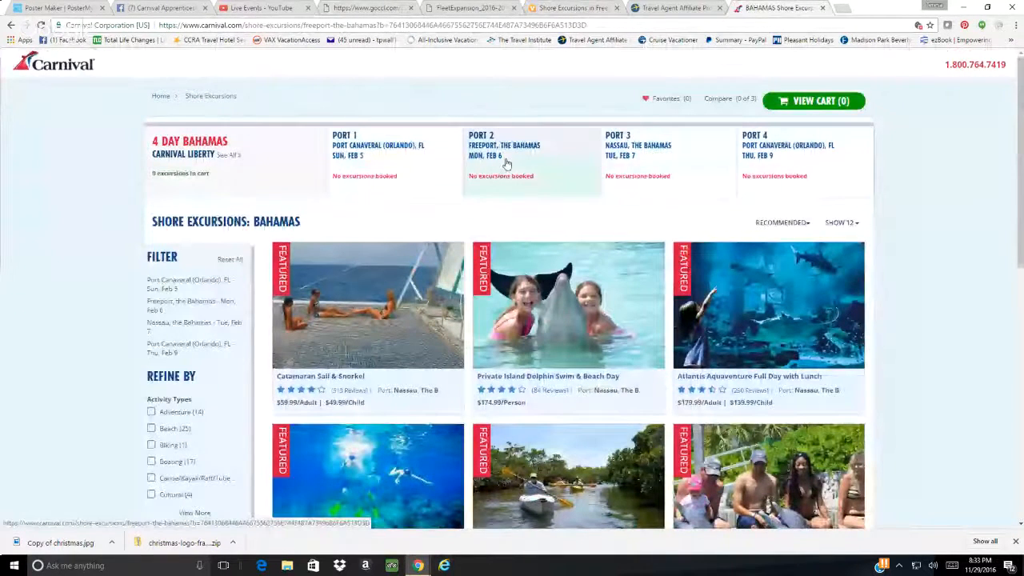
{"action": "left_click", "coordinate": [504, 163]}
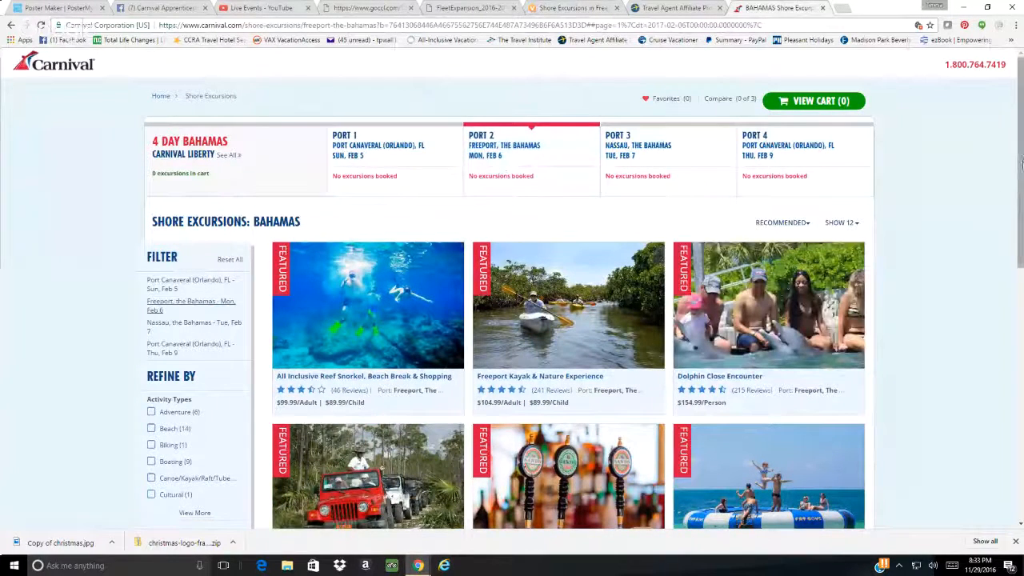
{"action": "left_click_drag", "start_coordinate": [1020, 160], "coordinate": [1023, 216]}
{"action": "mouse_move", "coordinate": [693, 161]}
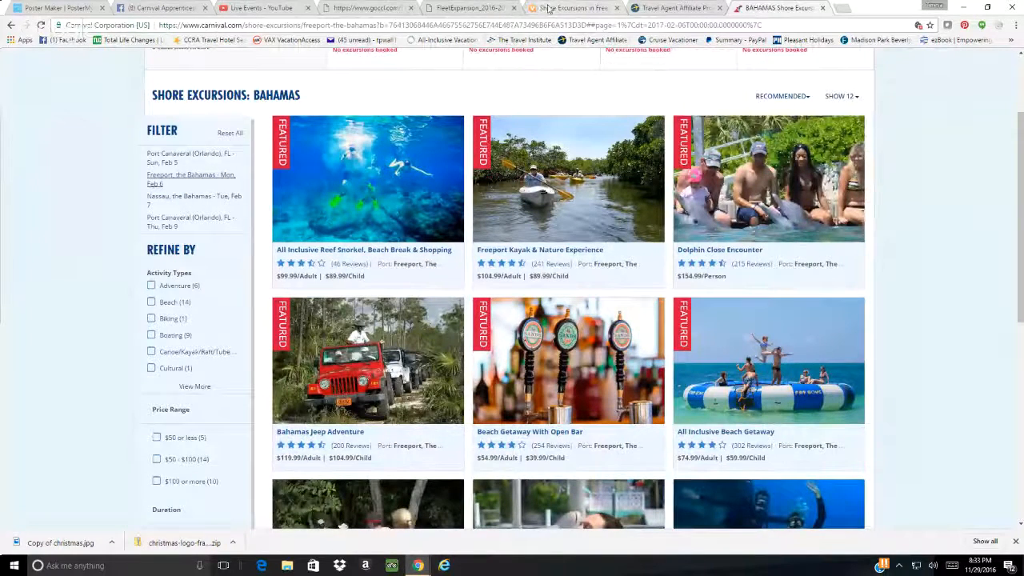
- Show the Water Sports category for Freeport on ARC MarketPlace and browse its tours for a comparable snorkeling trip
{"action": "left_click", "coordinate": [549, 8]}
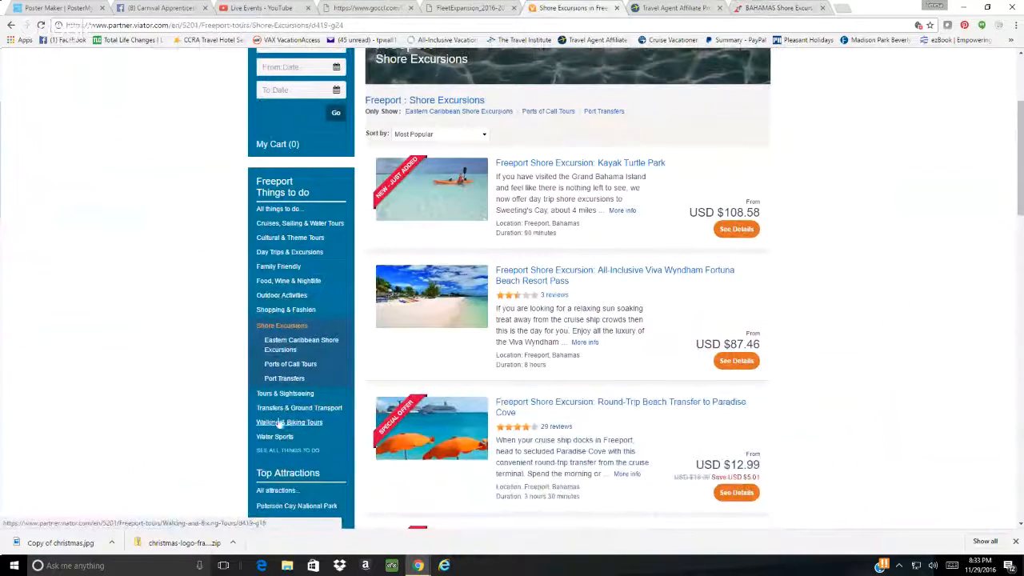
{"action": "left_click", "coordinate": [280, 440]}
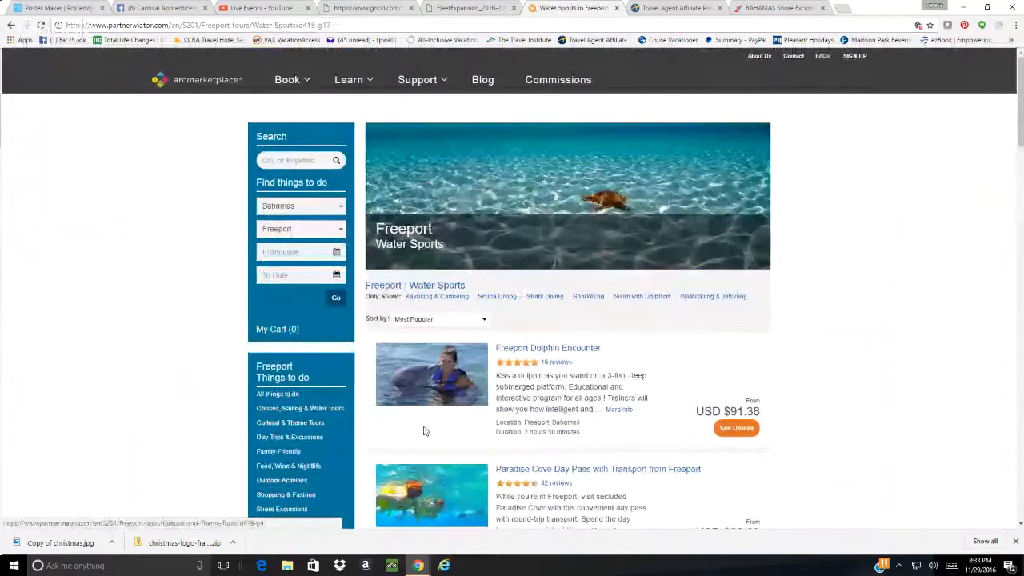
{"action": "left_click_drag", "start_coordinate": [1021, 132], "coordinate": [1021, 182]}
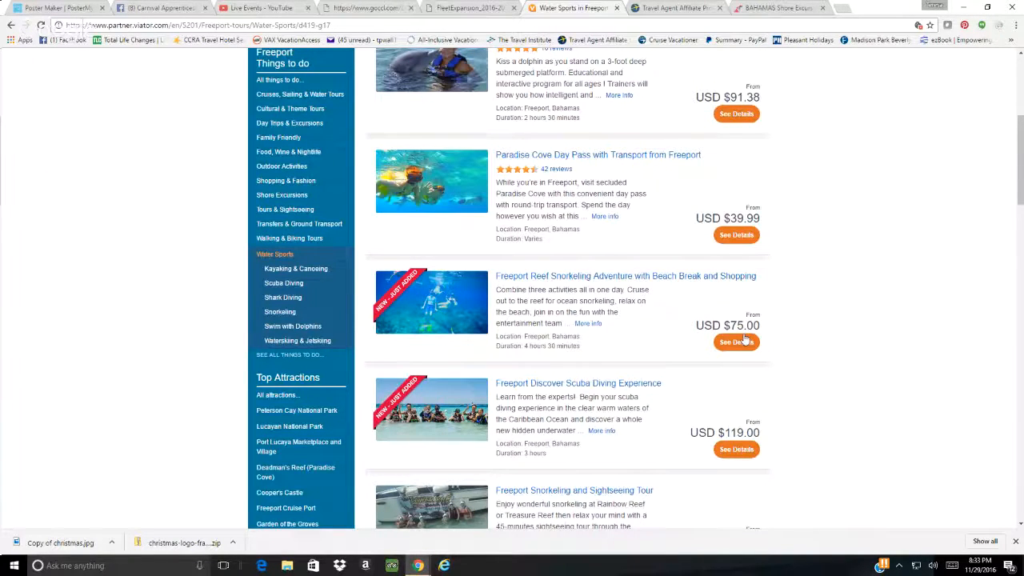
- Open Carnival's All Inclusive Reef Snorkel, Beach Break & Shopping excursion and read its full description
{"action": "left_click", "coordinate": [755, 7]}
{"action": "mouse_move", "coordinate": [399, 155]}
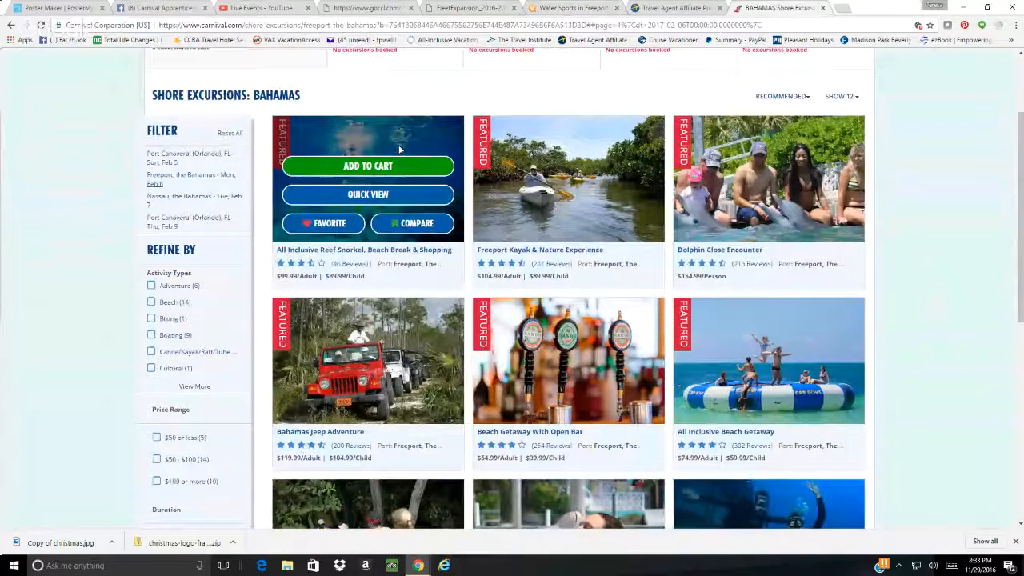
{"action": "left_click", "coordinate": [358, 253]}
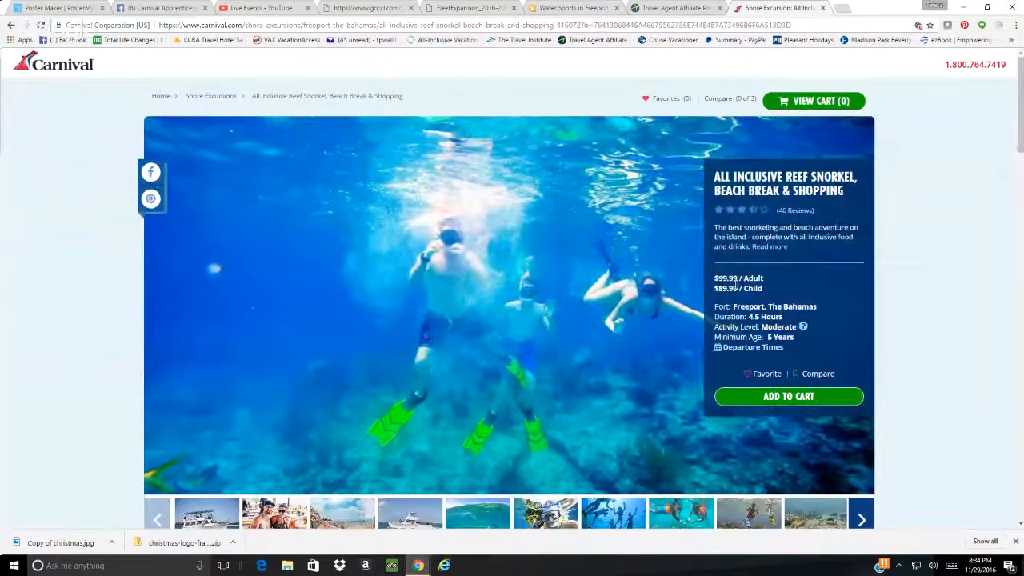
{"action": "left_click_drag", "start_coordinate": [1020, 128], "coordinate": [1022, 145]}
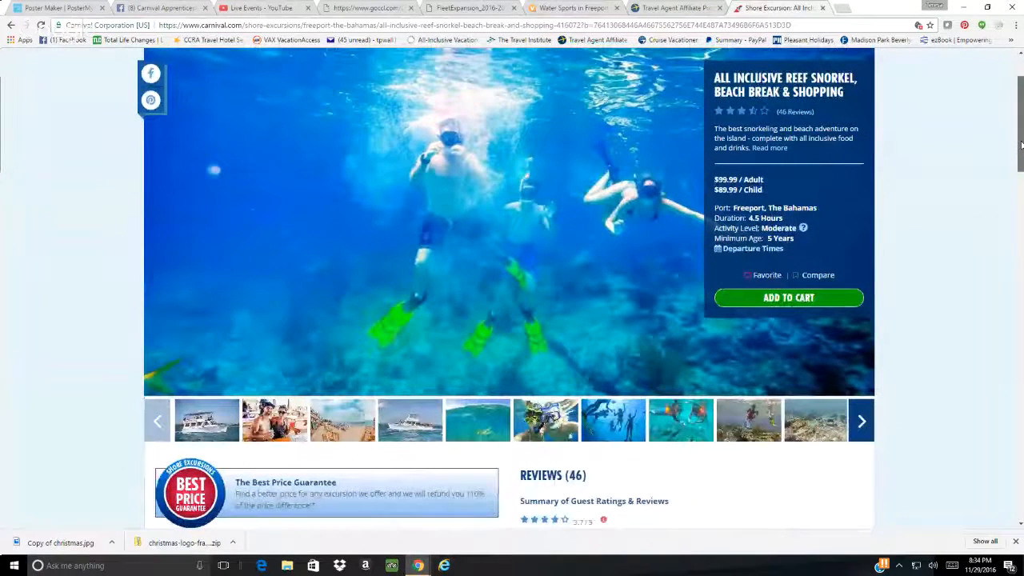
{"action": "left_click", "coordinate": [767, 152]}
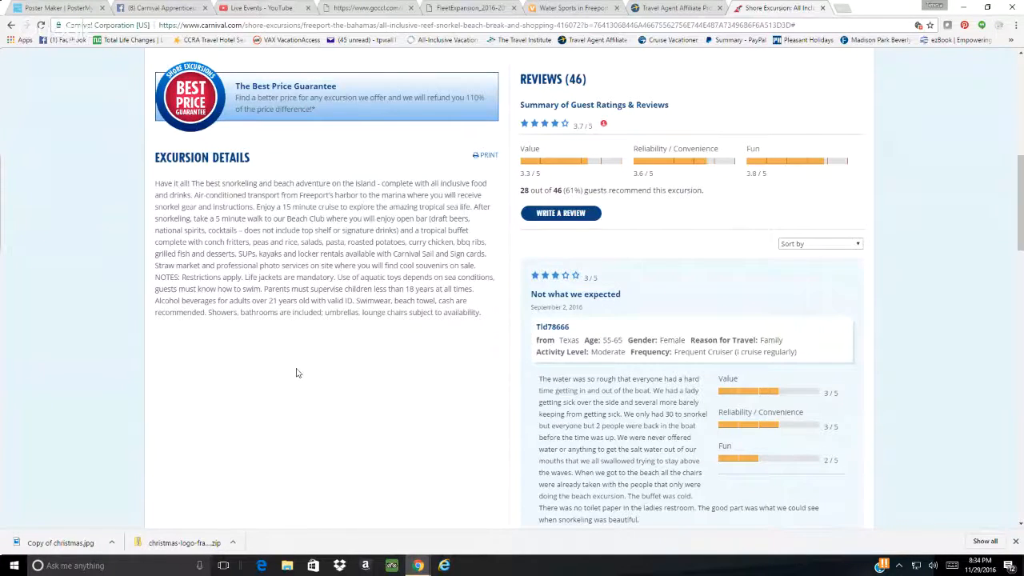
- Open Freeport Reef Snorkeling Adventure with Beach Break and Shopping on ARC MarketPlace and compare its highlights and pricing options with Carnival's excursion
{"action": "left_click", "coordinate": [561, 10]}
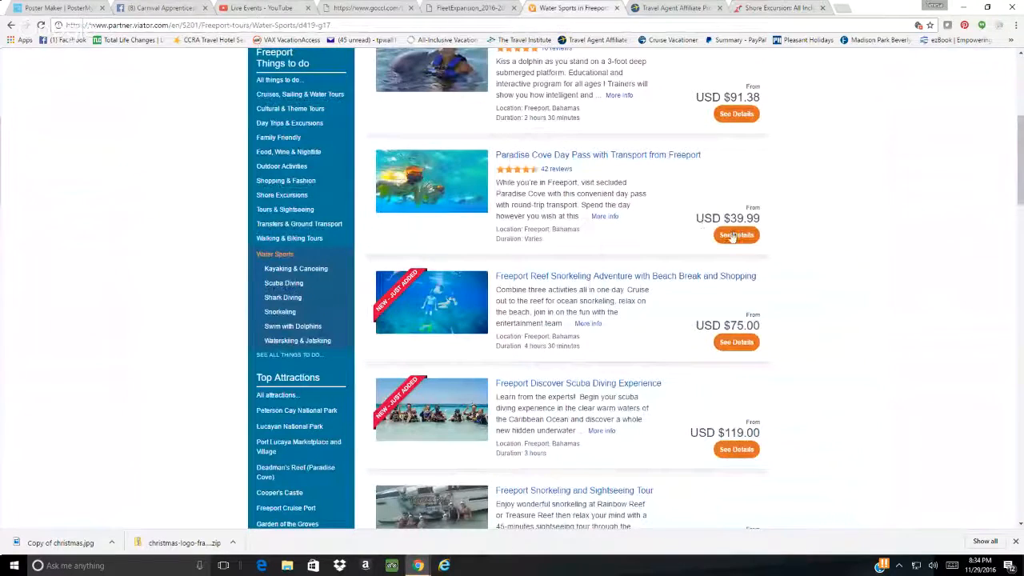
{"action": "left_click", "coordinate": [741, 344]}
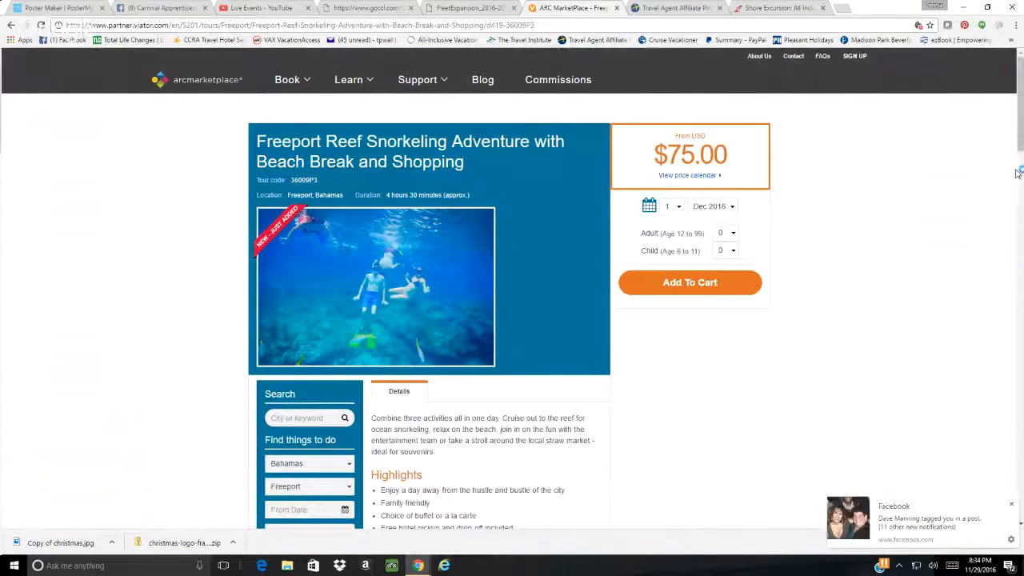
{"action": "left_click_drag", "start_coordinate": [1019, 134], "coordinate": [1020, 190]}
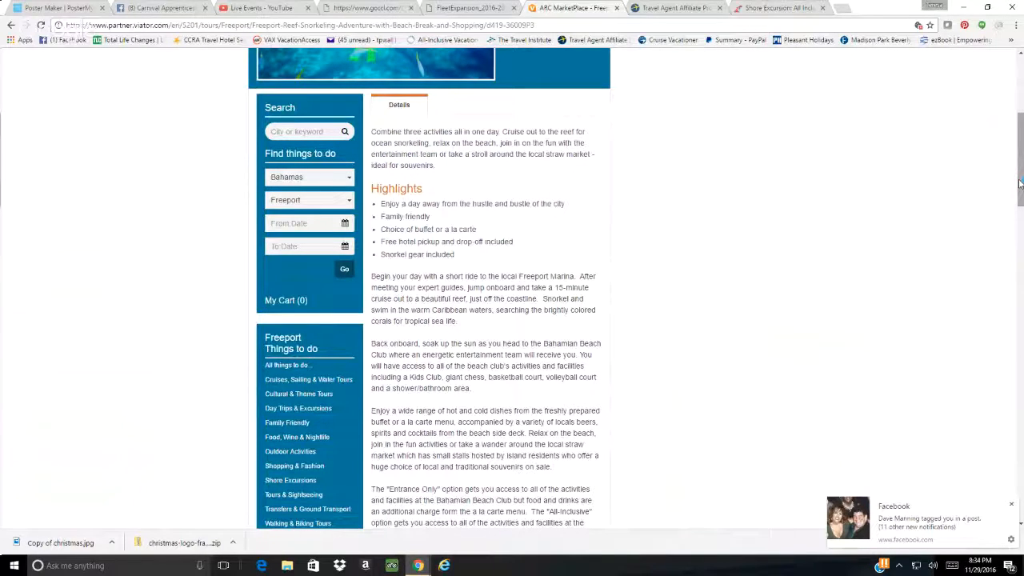
{"action": "mouse_move", "coordinate": [1021, 182]}
{"action": "left_mouse_down"}
{"action": "mouse_move", "coordinate": [1020, 237]}
{"action": "mouse_move", "coordinate": [1012, 192]}
{"action": "left_mouse_up"}
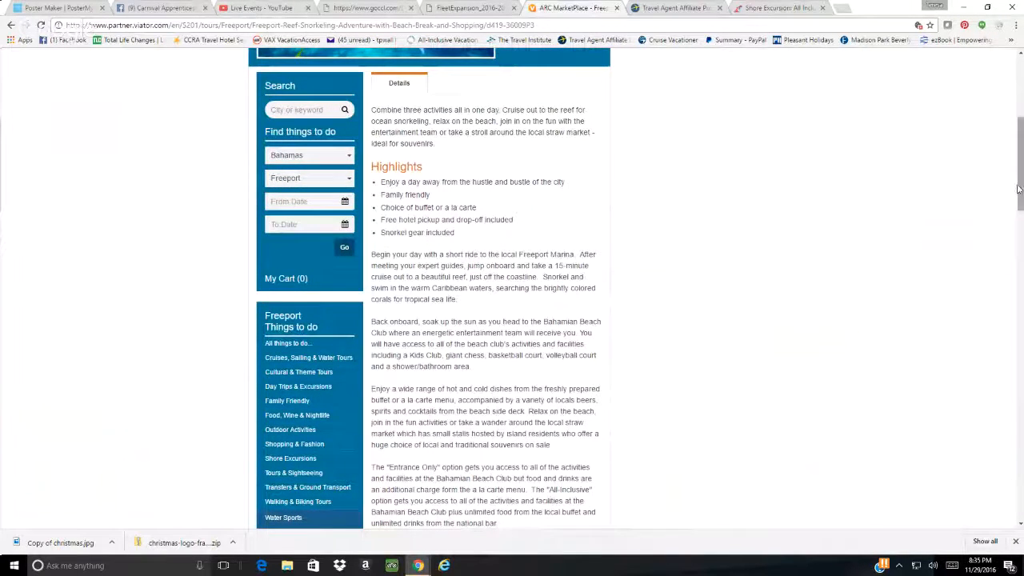
{"action": "left_click_drag", "start_coordinate": [1019, 198], "coordinate": [1021, 319]}
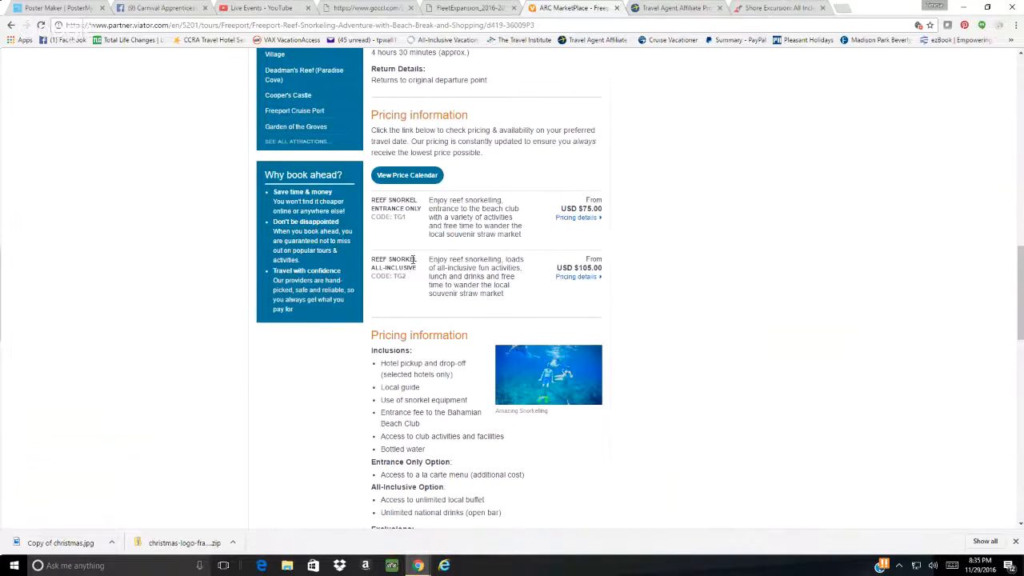
{"action": "left_click", "coordinate": [773, 10]}
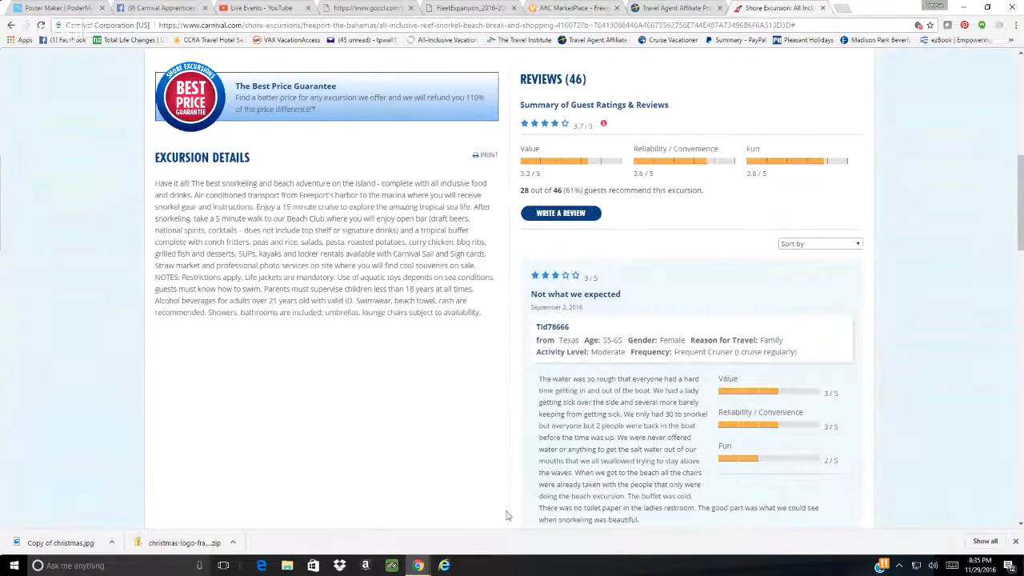
{"action": "left_click_drag", "start_coordinate": [1015, 208], "coordinate": [1021, 122]}
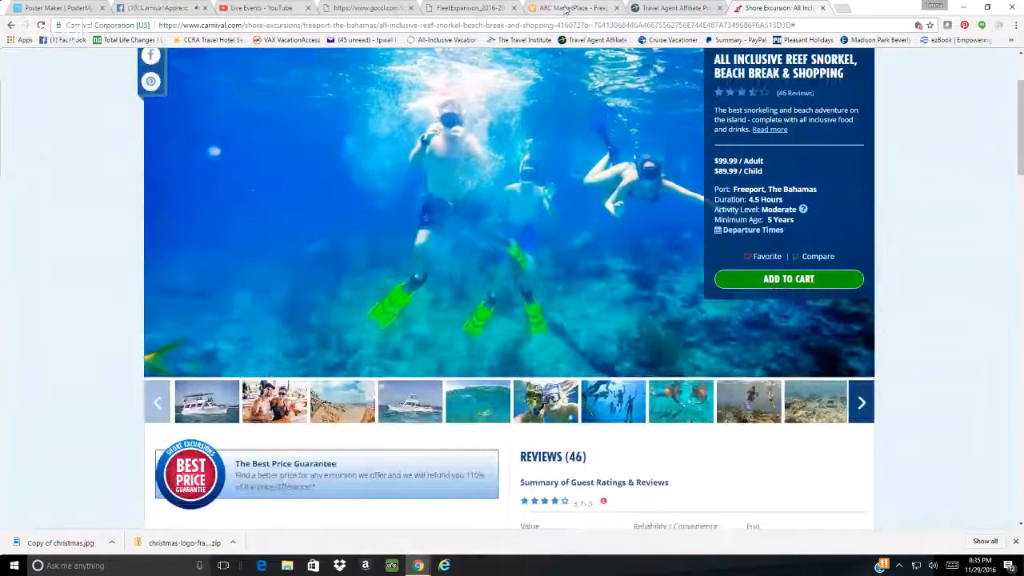
- Compare prices with the ARC MarketPlace tour, add Carnival's All Inclusive Reef Snorkel, Beach Break & Shopping excursion to the cart, and review the shopping cart
{"action": "left_click", "coordinate": [560, 8]}
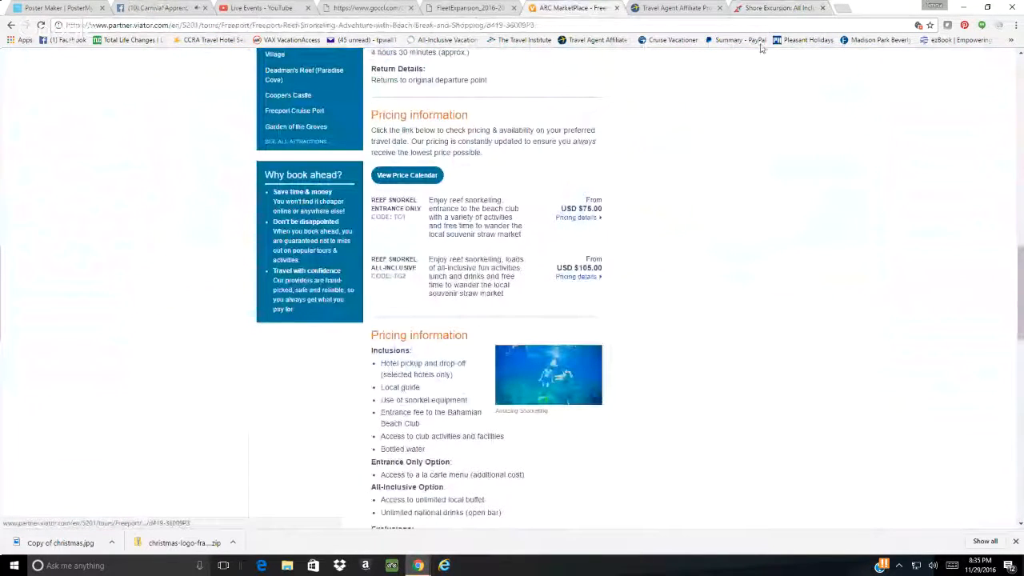
{"action": "left_click", "coordinate": [782, 10]}
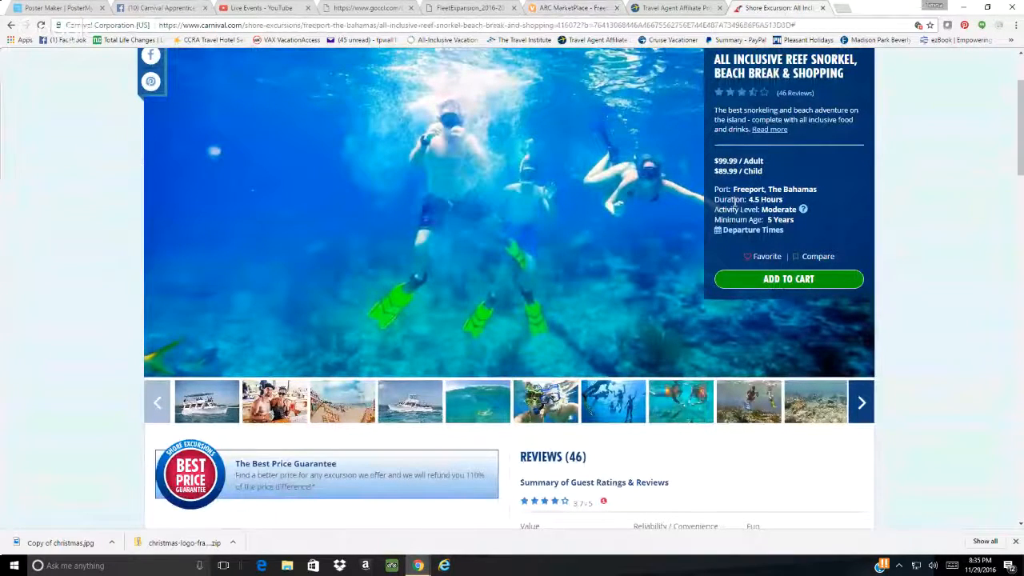
{"action": "left_click", "coordinate": [828, 280]}
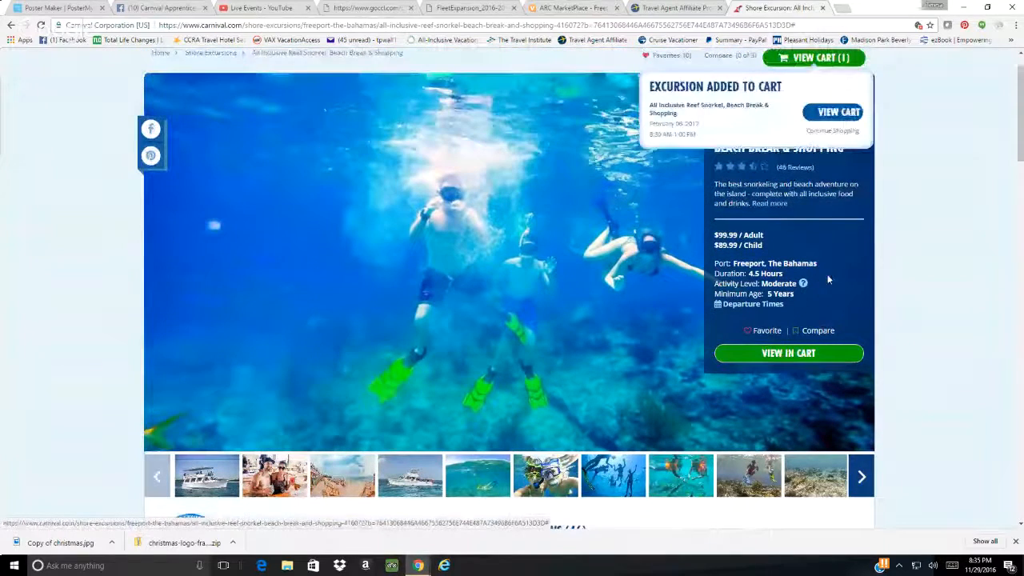
{"action": "left_click", "coordinate": [842, 116]}
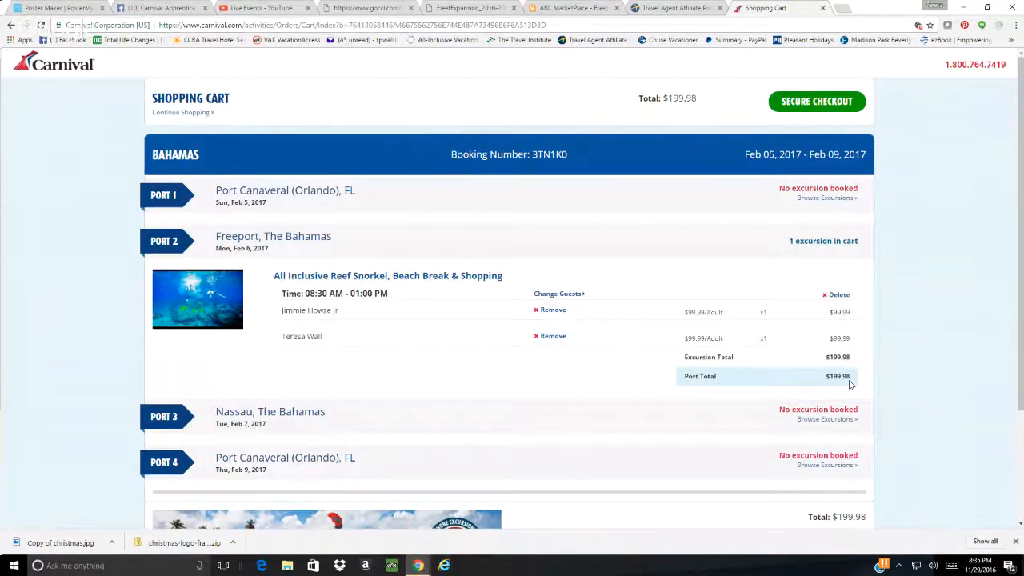
{"action": "left_click_drag", "start_coordinate": [1023, 394], "coordinate": [1023, 436]}
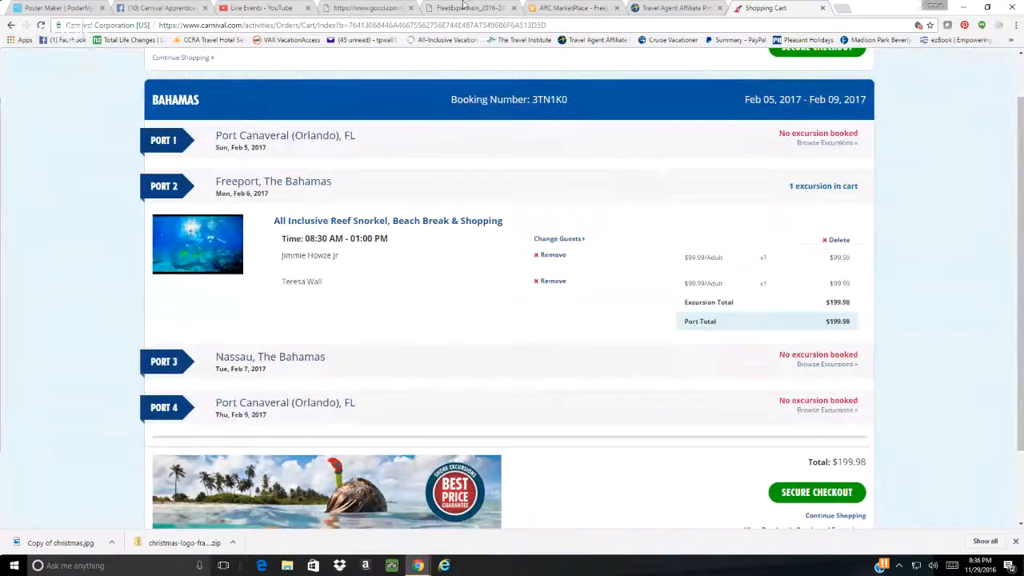
- Return to the ARC MarketPlace snorkeling tour and check the price calendar for its Reef Snorkel All-Inclusive option
{"action": "left_click", "coordinate": [552, 9]}
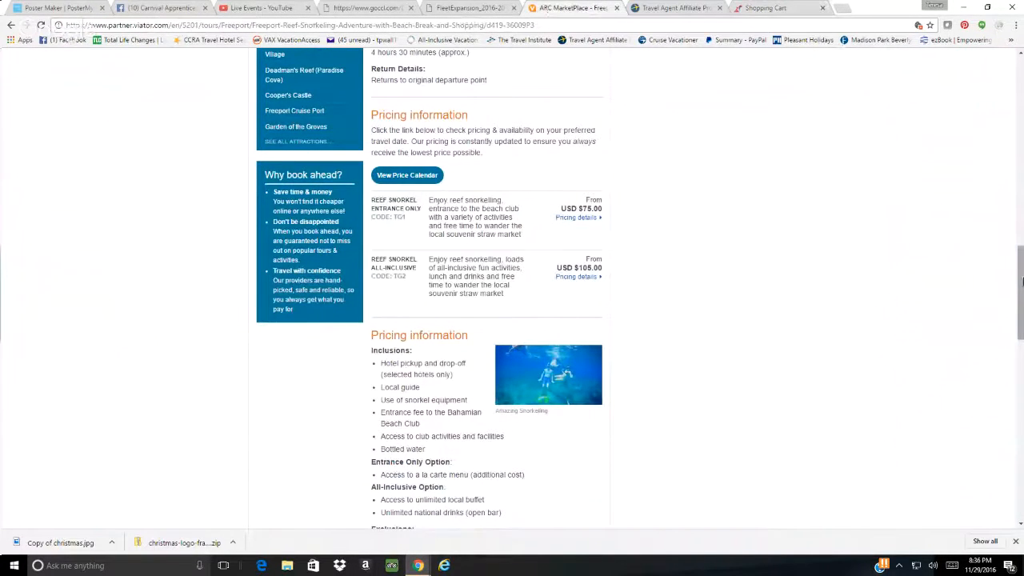
{"action": "left_click_drag", "start_coordinate": [1021, 280], "coordinate": [1018, 308]}
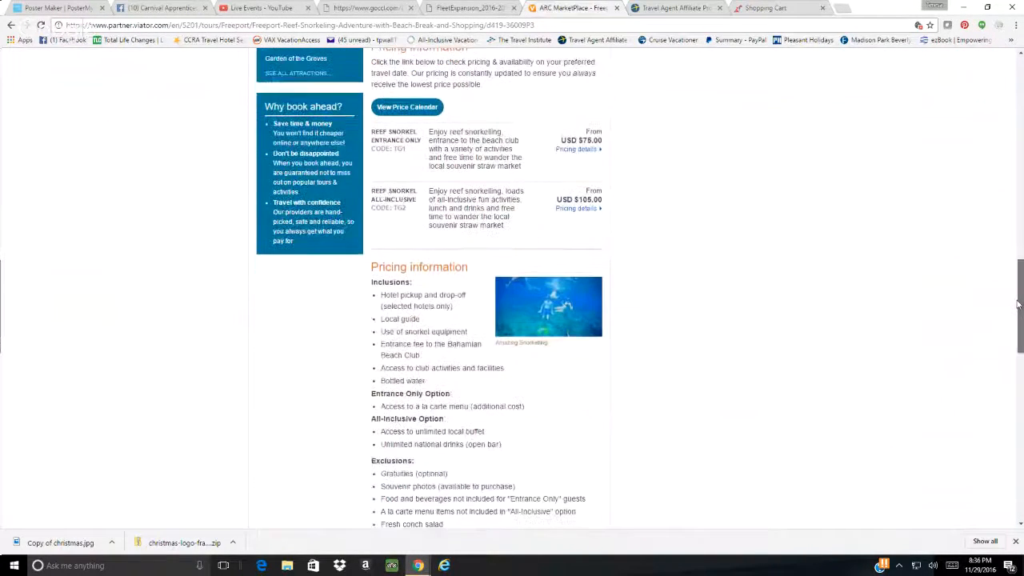
{"action": "left_click", "coordinate": [590, 210]}
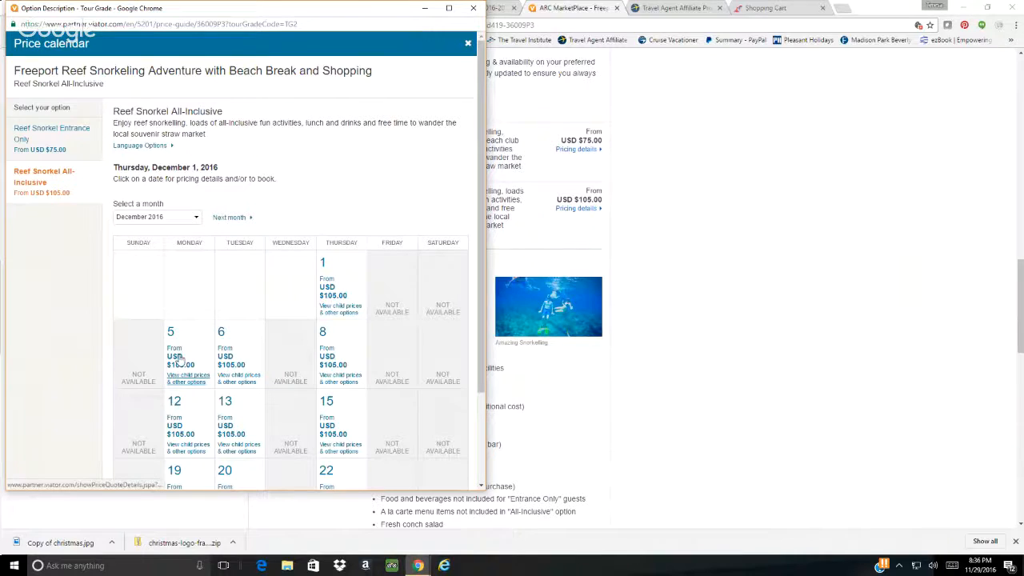
{"action": "left_click", "coordinate": [473, 9]}
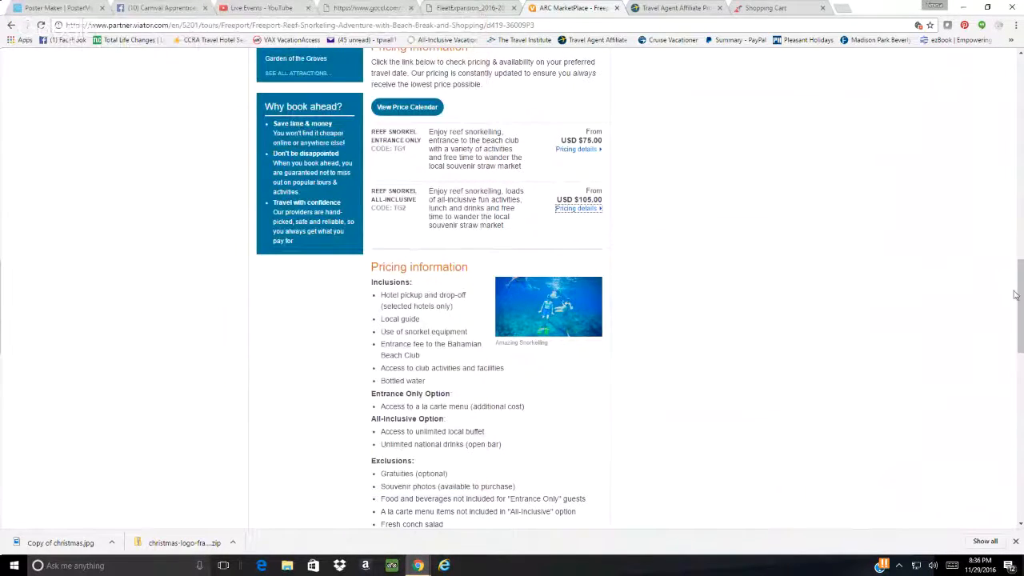
- Set the start date of the Freeport things-to-do search to 06 Feb 2017
{"action": "left_click_drag", "start_coordinate": [1018, 294], "coordinate": [1006, 146]}
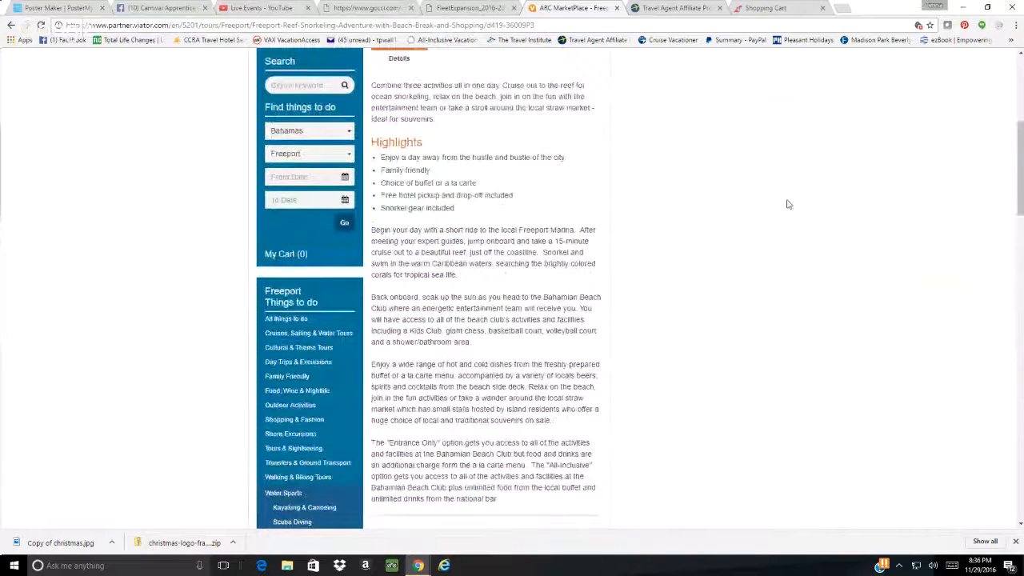
{"action": "left_click", "coordinate": [341, 178]}
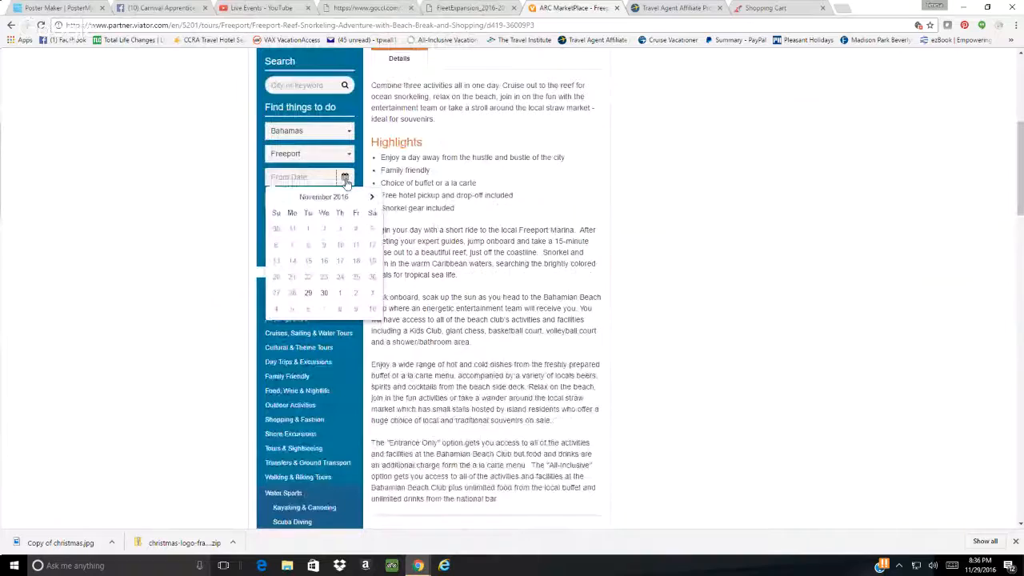
{"action": "left_click", "coordinate": [371, 197]}
{"action": "left_click", "coordinate": [372, 198]}
{"action": "left_click", "coordinate": [371, 197]}
{"action": "left_click", "coordinate": [371, 197]}
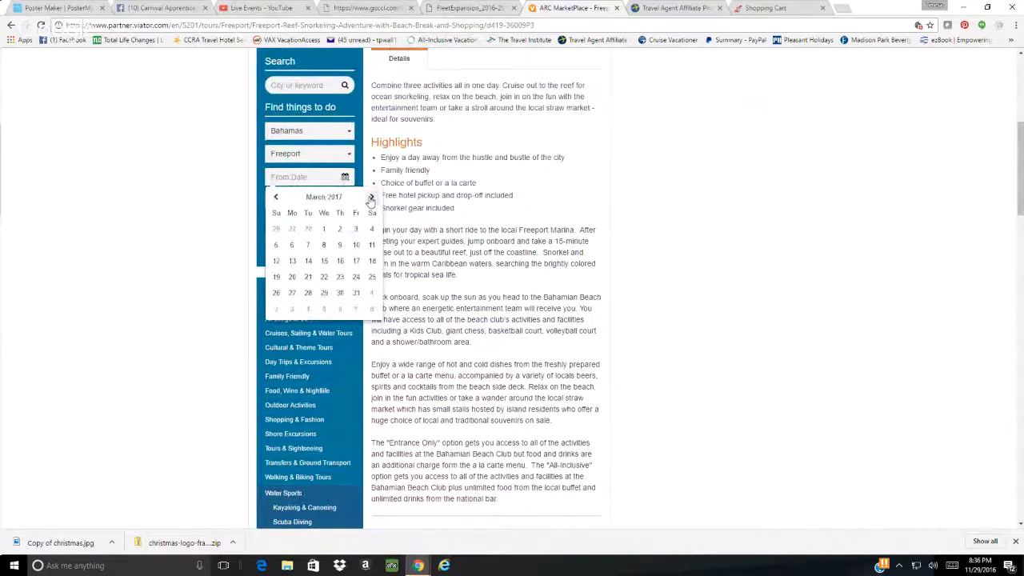
{"action": "left_click", "coordinate": [272, 197]}
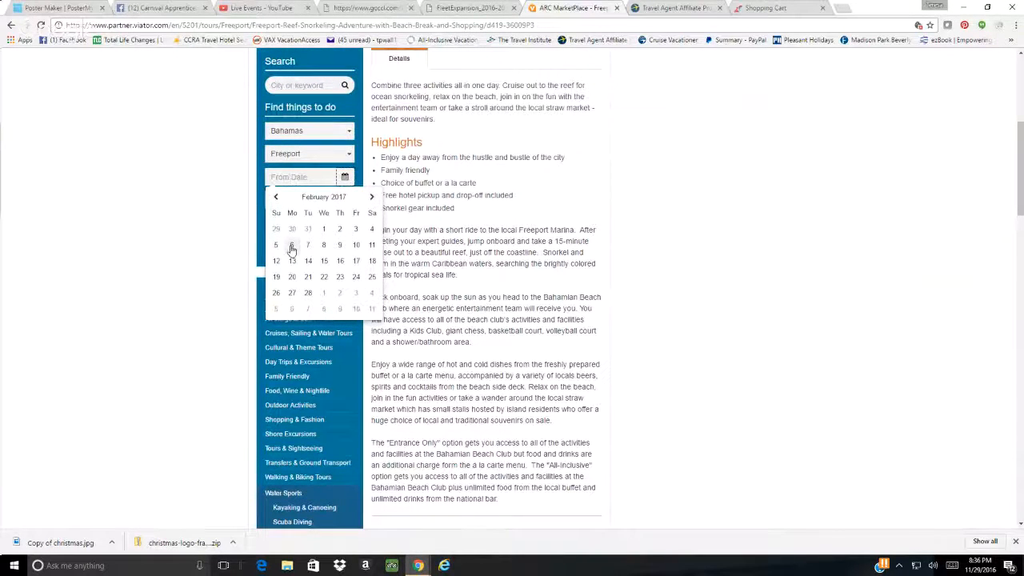
{"action": "left_click", "coordinate": [291, 248]}
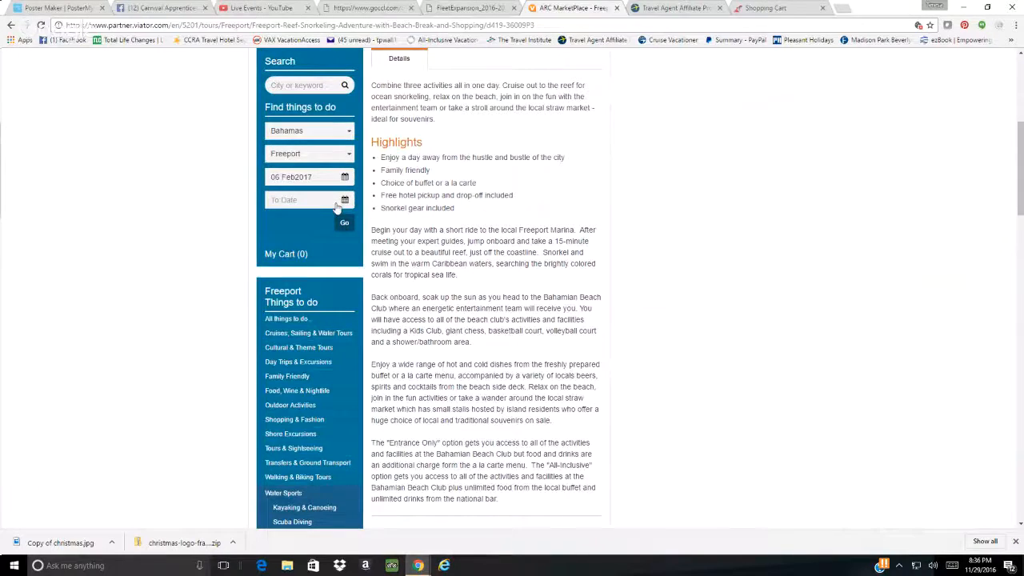
- Set the end date to 06 Feb 2017 and run the search for things to do in Freeport
{"action": "left_click", "coordinate": [344, 201]}
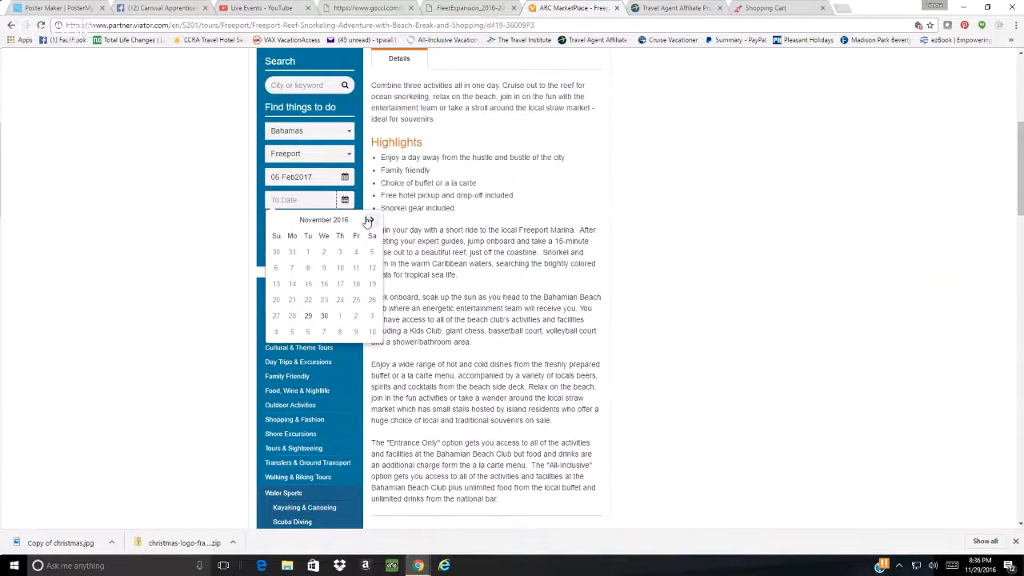
{"action": "left_click", "coordinate": [372, 220]}
{"action": "left_click", "coordinate": [371, 220]}
{"action": "left_click", "coordinate": [371, 221]}
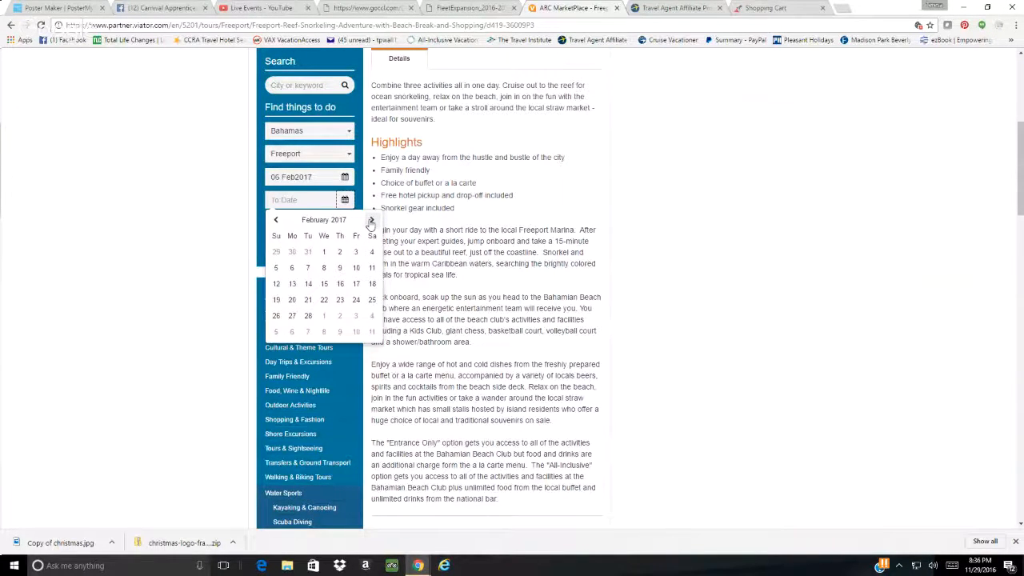
{"action": "left_click", "coordinate": [291, 268]}
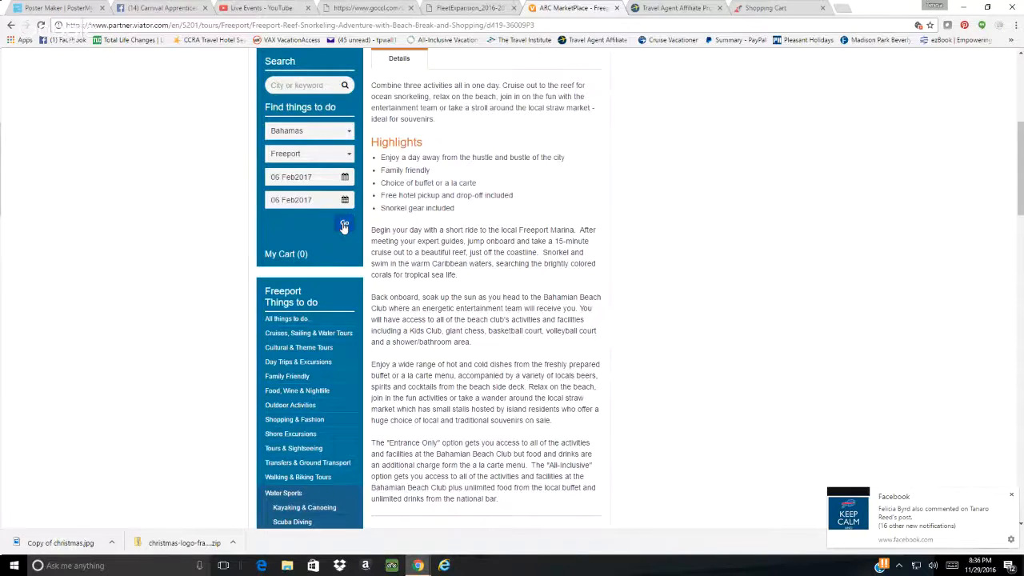
{"action": "left_click", "coordinate": [344, 227]}
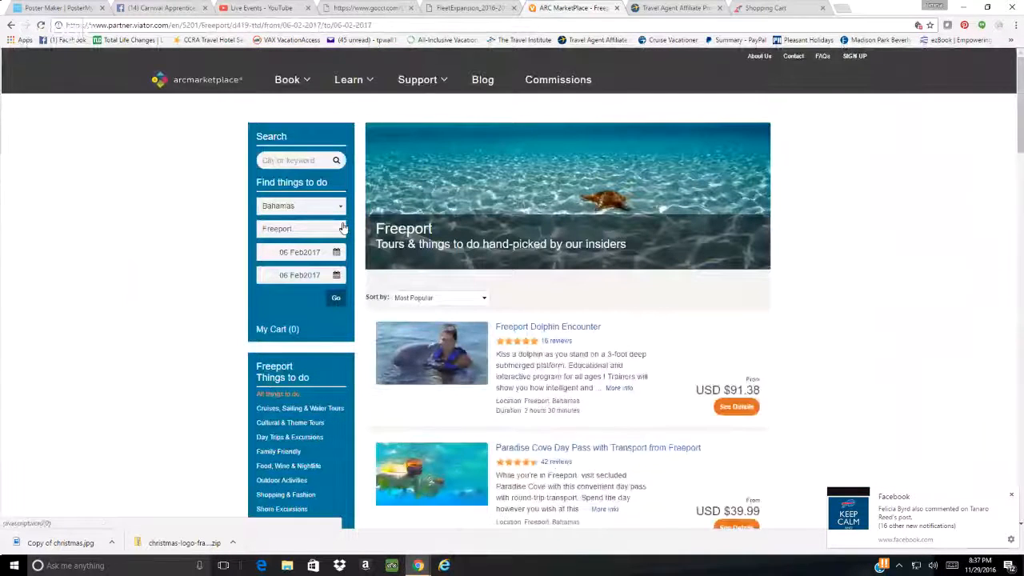
- Try to rerun the Freeport search after reselecting 06 Feb 2017 as the start date
{"action": "left_click", "coordinate": [336, 252]}
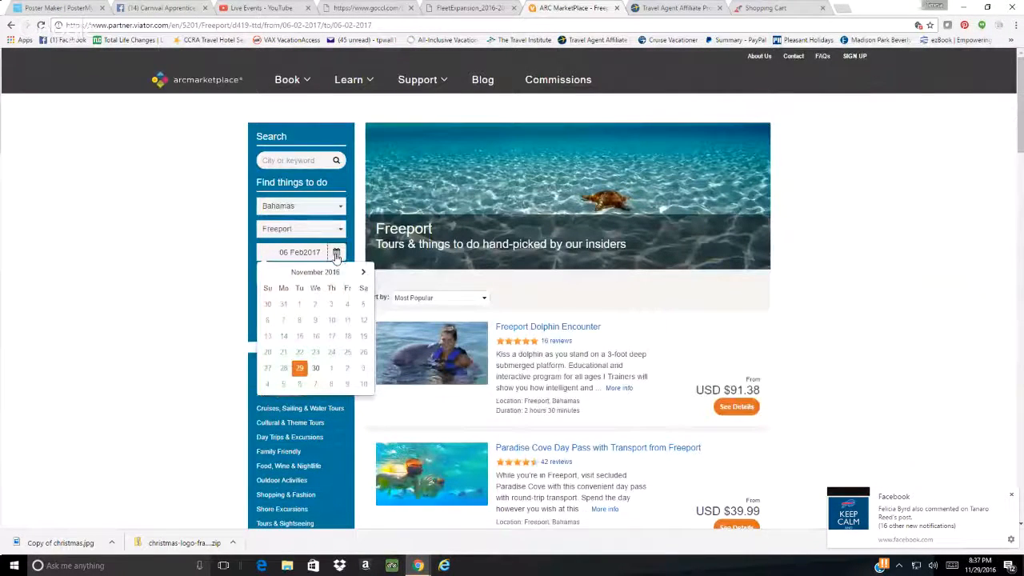
{"action": "left_click", "coordinate": [363, 272]}
{"action": "left_click", "coordinate": [363, 273]}
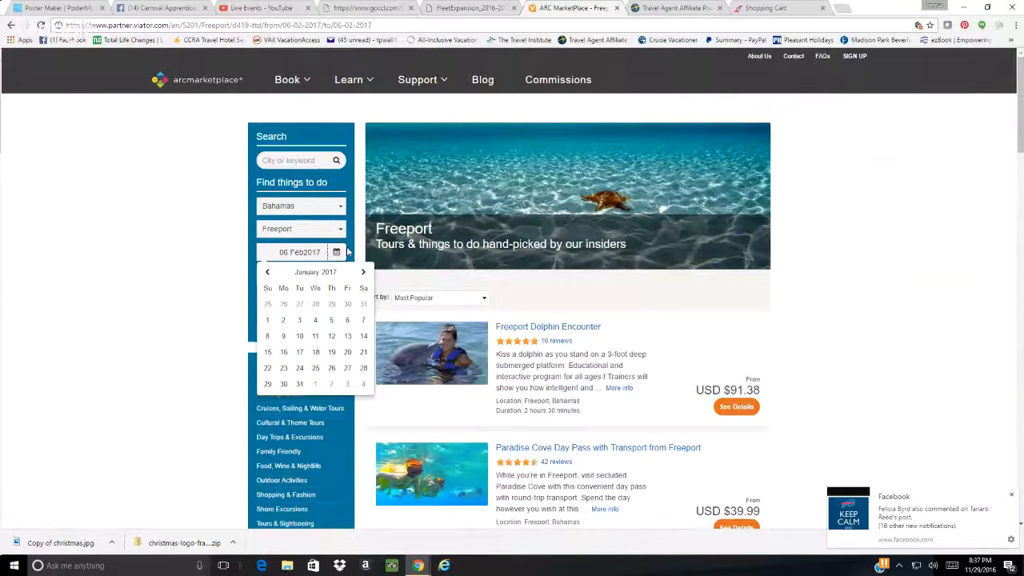
{"action": "left_click", "coordinate": [352, 194]}
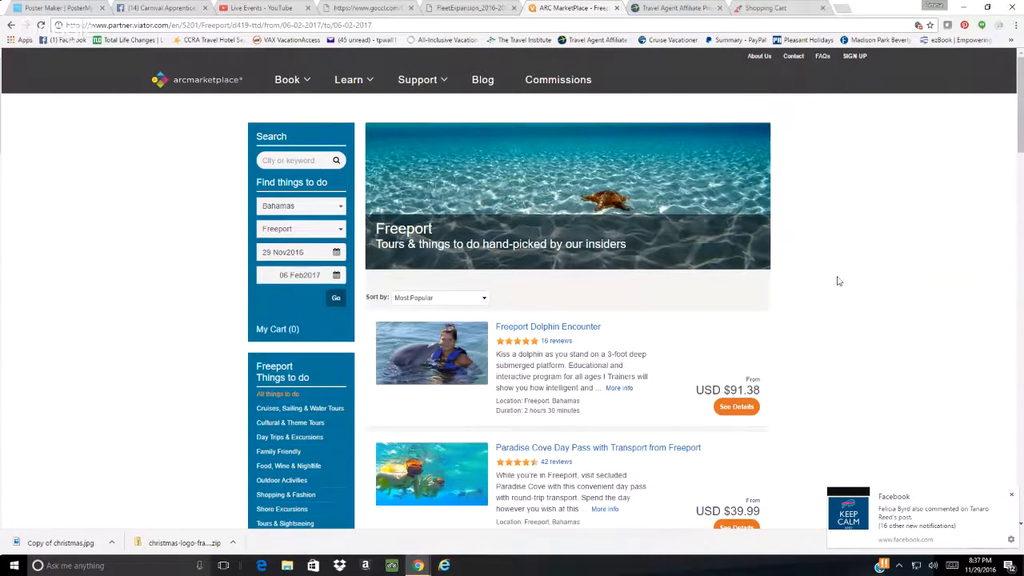
{"action": "left_click", "coordinate": [335, 254]}
{"action": "left_click", "coordinate": [364, 272]}
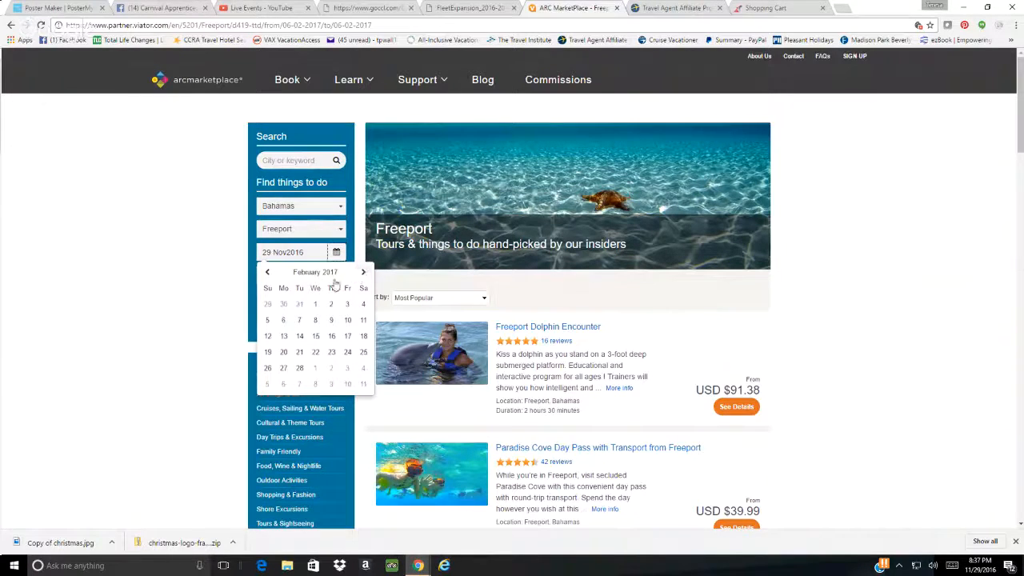
{"action": "left_click", "coordinate": [280, 320]}
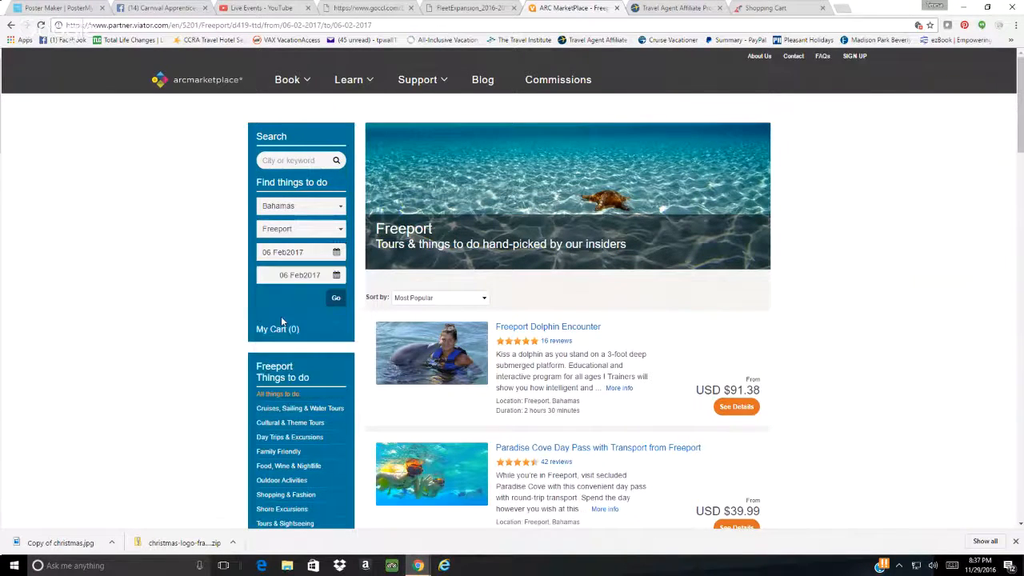
{"action": "left_click", "coordinate": [335, 300]}
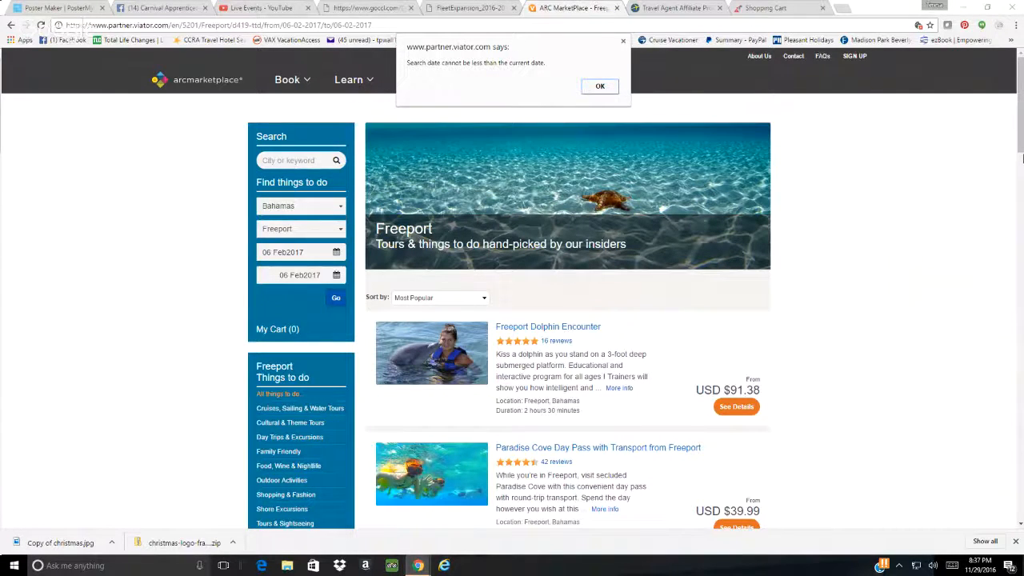
{"action": "left_click", "coordinate": [584, 86]}
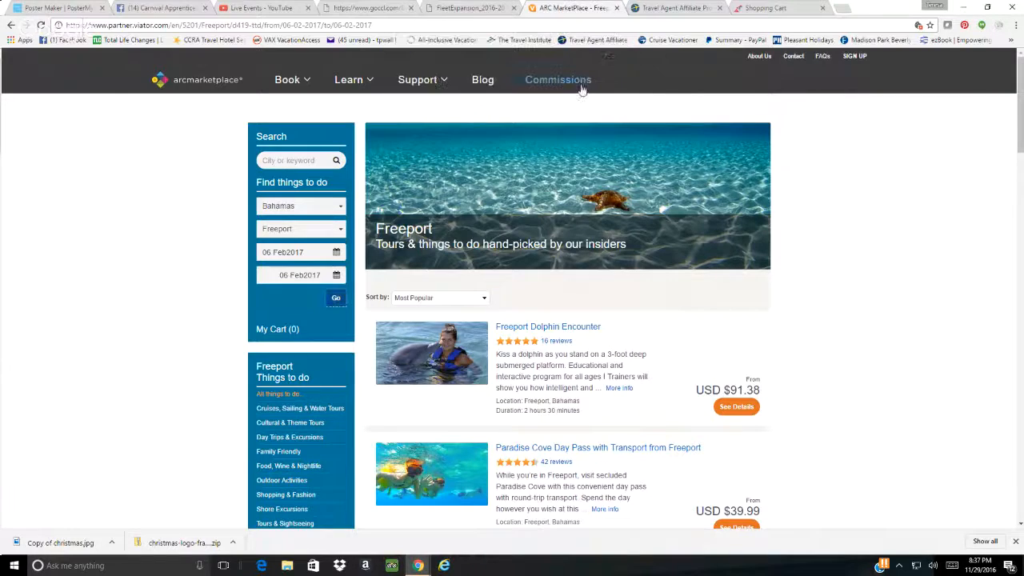
- Open Freeport Reef Snorkeling Adventure with Beach Break and Shopping and request its options for 2 adults on 6 Feb 2017
{"action": "left_click_drag", "start_coordinate": [1021, 112], "coordinate": [1022, 288]}
{"action": "left_click", "coordinate": [736, 318]}
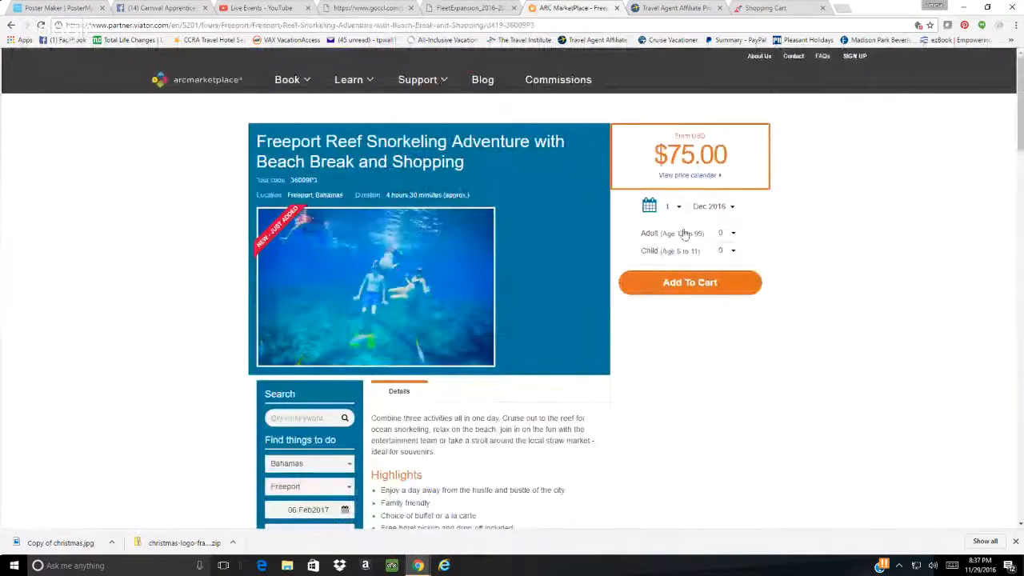
{"action": "left_click", "coordinate": [673, 206]}
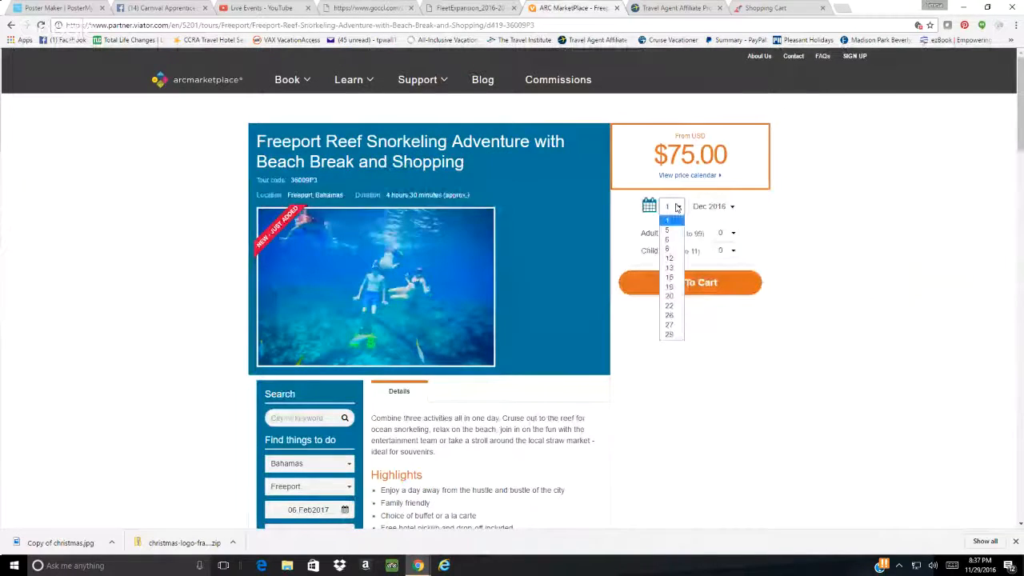
{"action": "left_click", "coordinate": [669, 239]}
{"action": "left_click", "coordinate": [731, 207]}
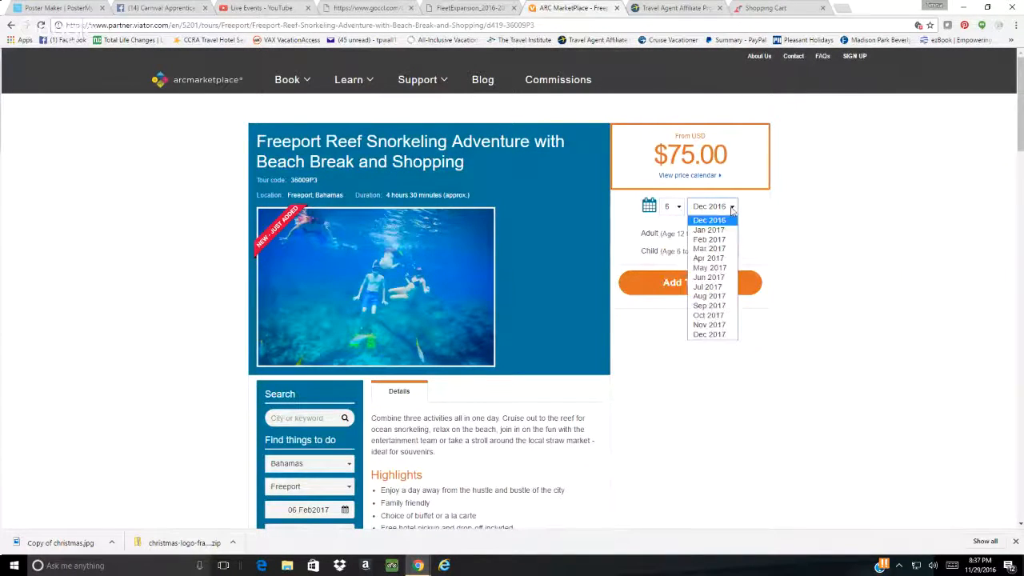
{"action": "left_click", "coordinate": [727, 239]}
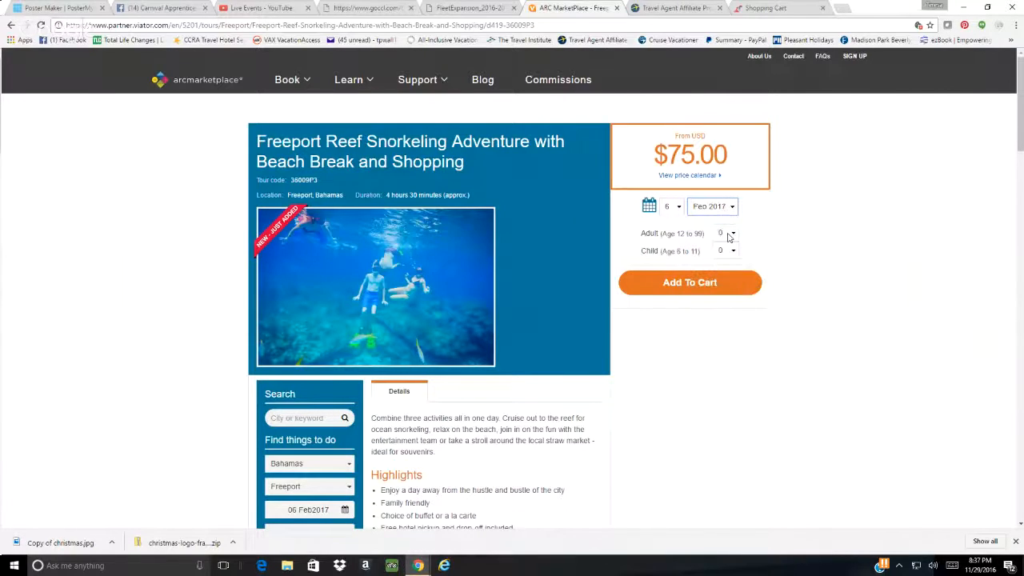
{"action": "left_click", "coordinate": [730, 233]}
{"action": "left_click", "coordinate": [723, 259]}
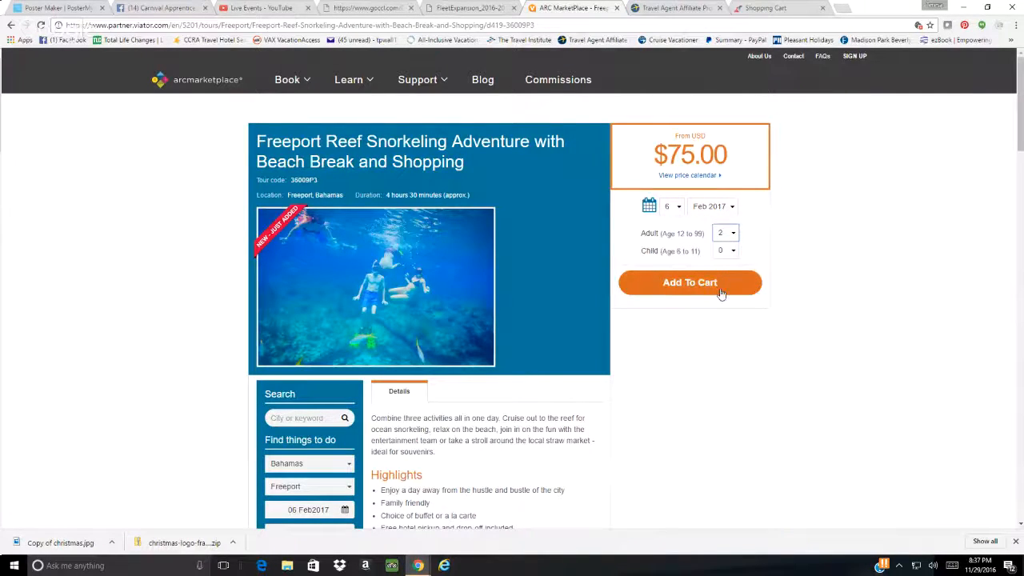
{"action": "left_click", "coordinate": [711, 282]}
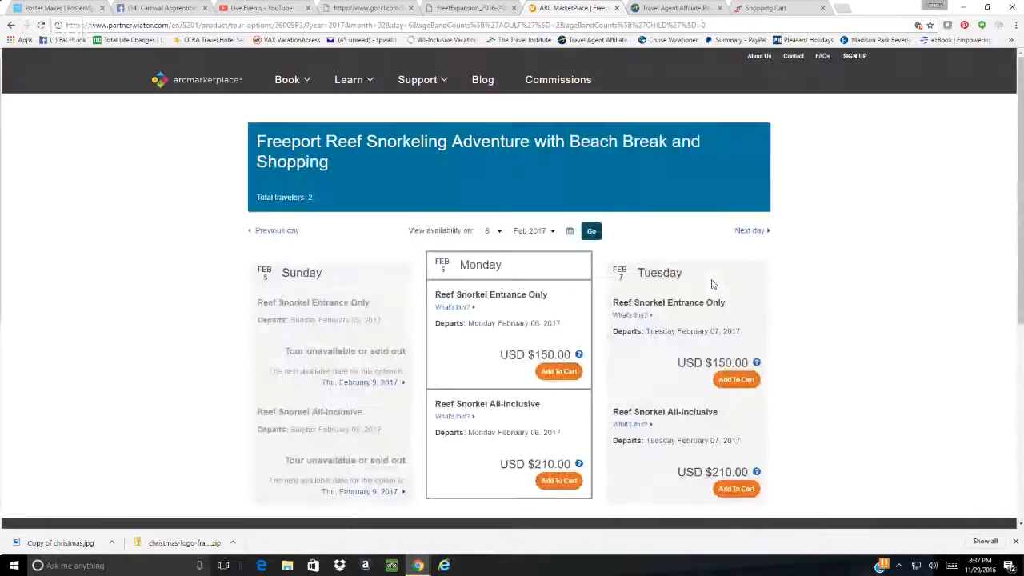
- Add Monday, February 6's Reef Snorkel All-Inclusive option to the cart and compare the order total with Carnival's shopping cart
{"action": "left_click_drag", "start_coordinate": [1022, 219], "coordinate": [1022, 260]}
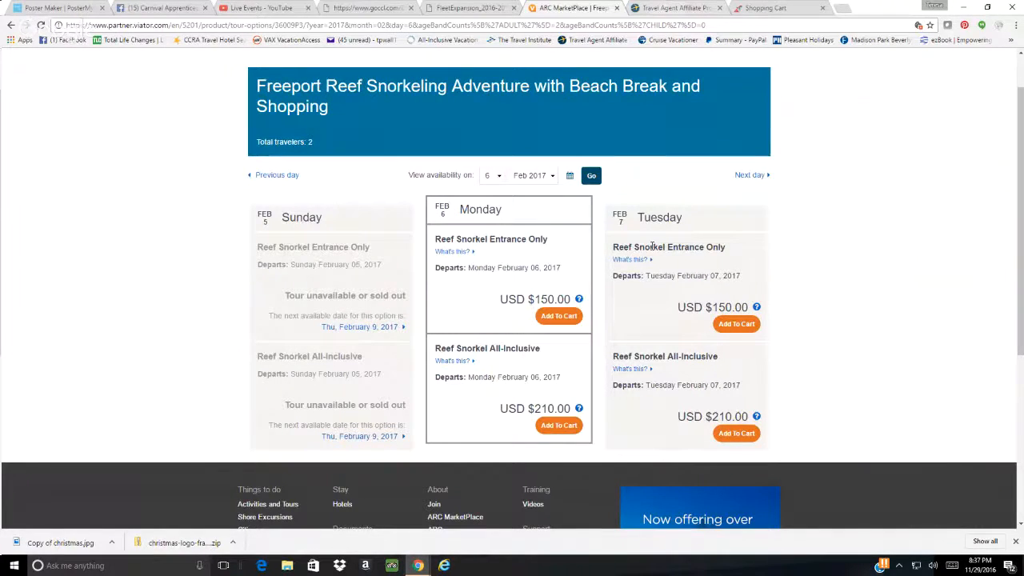
{"action": "left_click", "coordinate": [566, 428]}
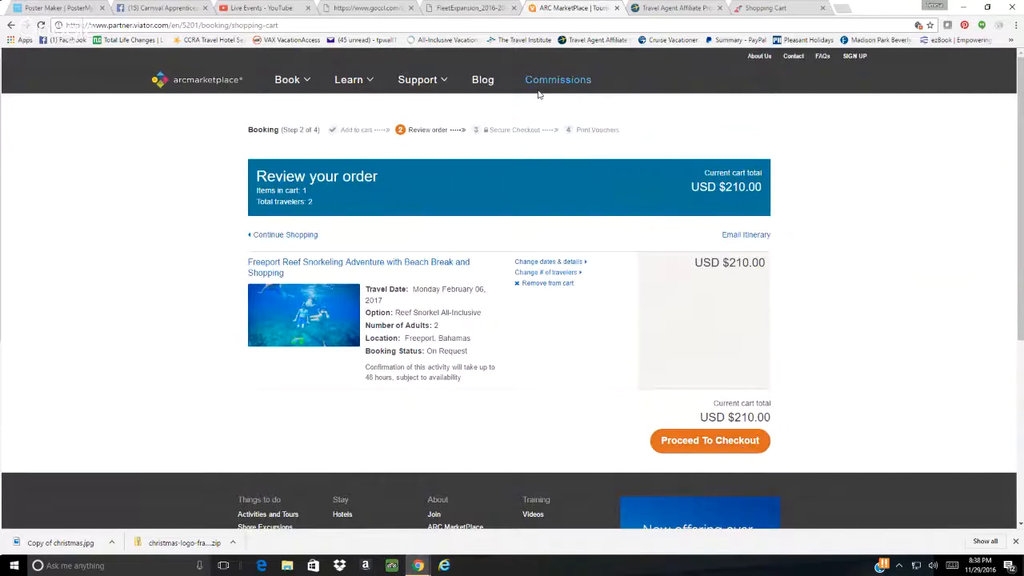
{"action": "left_click", "coordinate": [780, 8]}
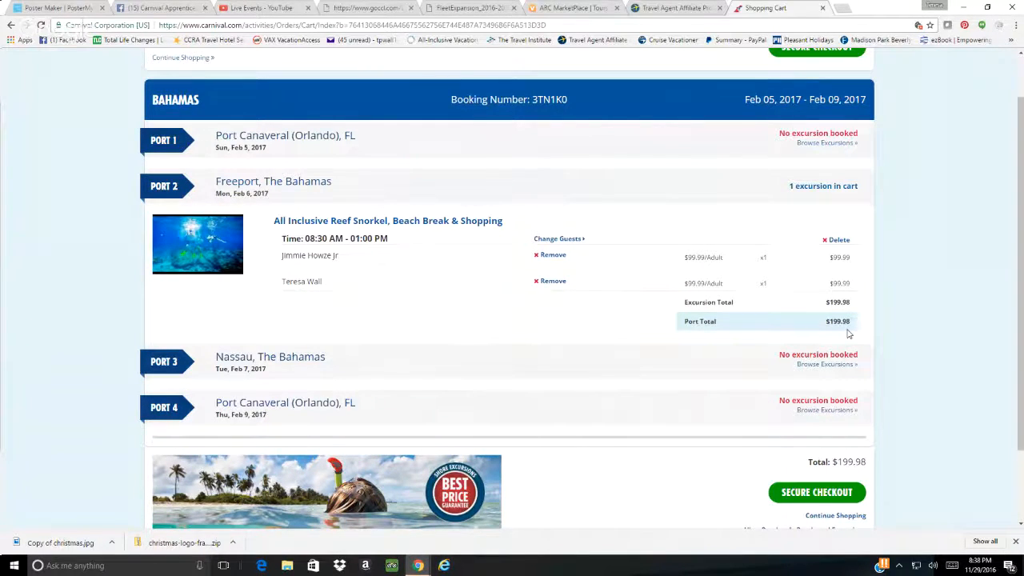
{"action": "left_click", "coordinate": [576, 9]}
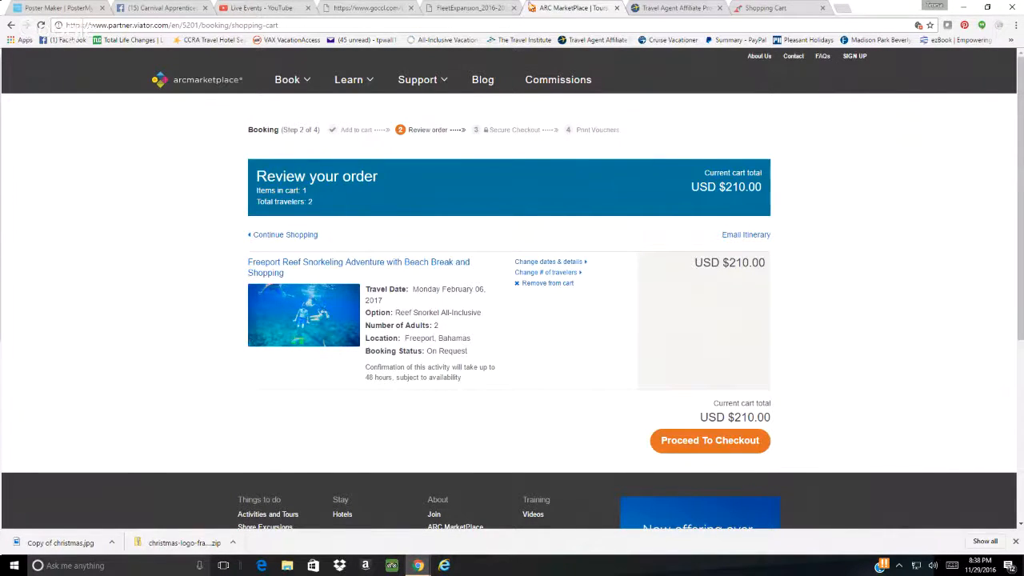
- Show the Things to Do search on Expedia TAAP, then return to Carnival's shopping cart
{"action": "left_click", "coordinate": [672, 10]}
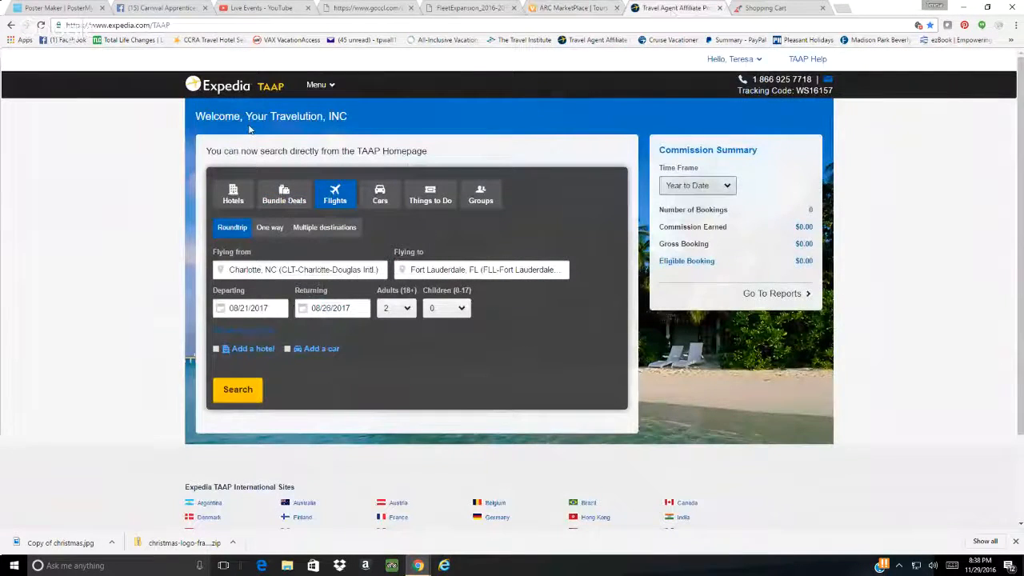
{"action": "left_click", "coordinate": [416, 204]}
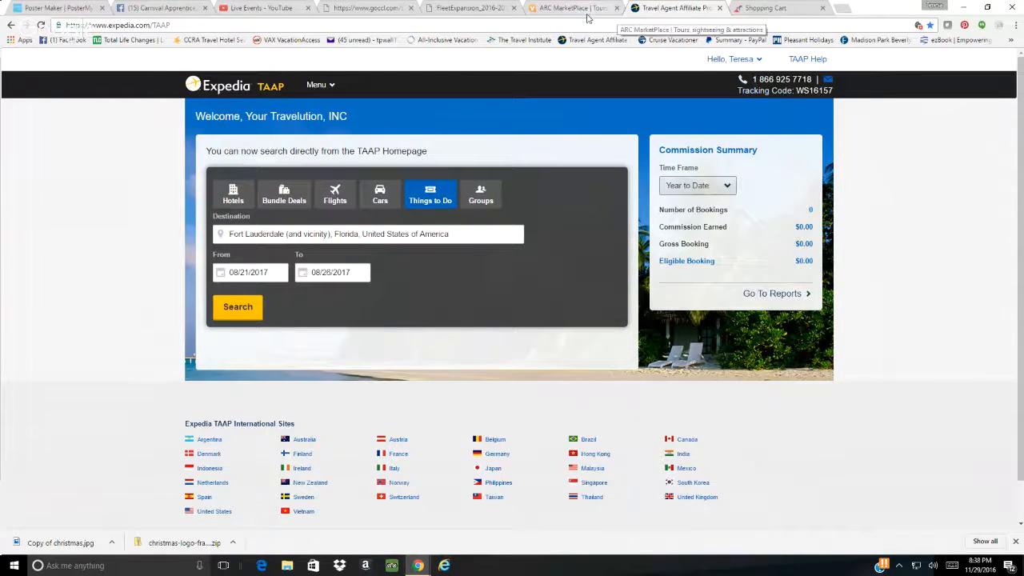
{"action": "left_click", "coordinate": [767, 9]}
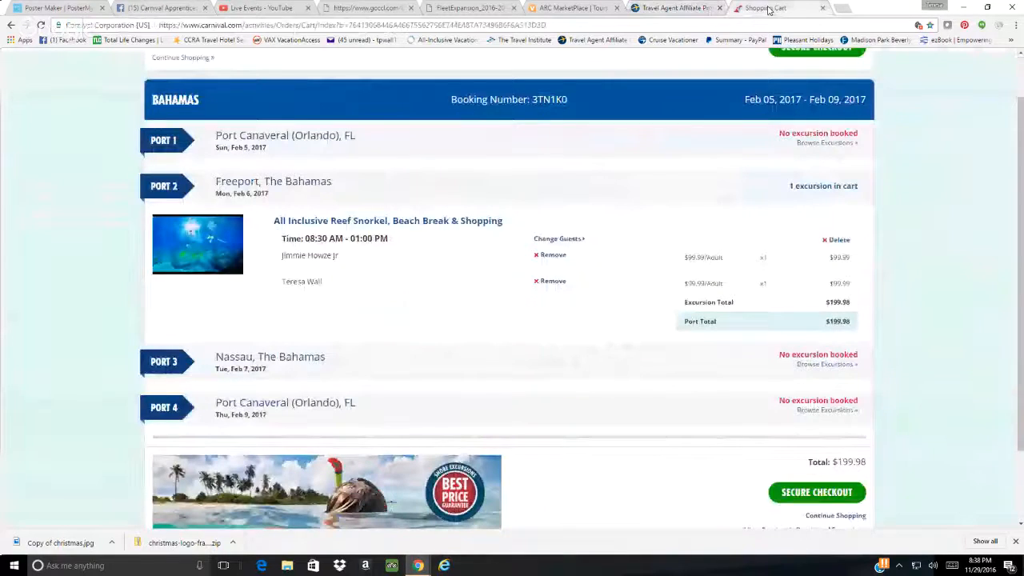
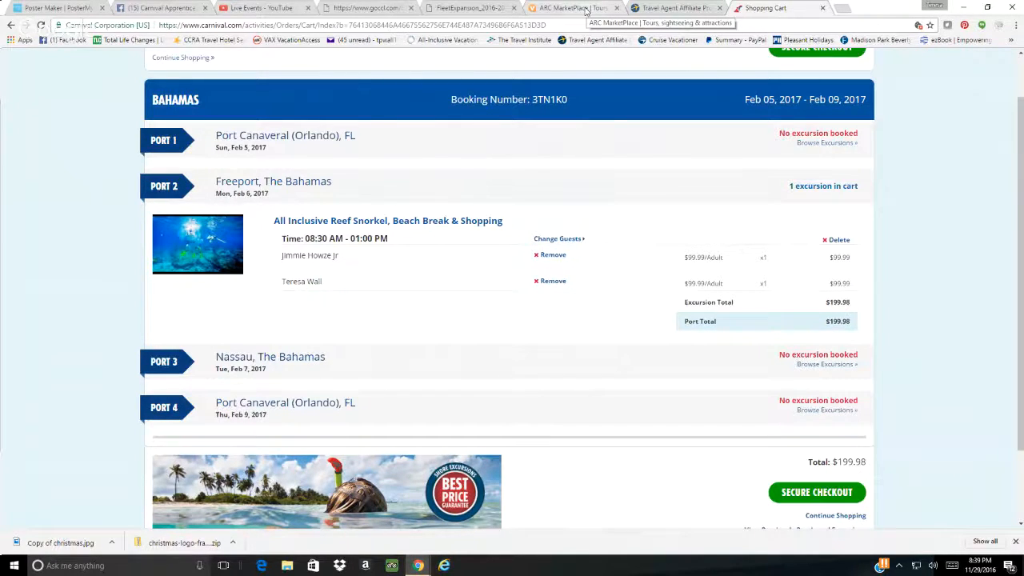
- Compare the snorkel order on ARC MarketPlace with the Freeport excursion and total in Carnival's shopping cart
{"action": "left_click", "coordinate": [586, 11]}
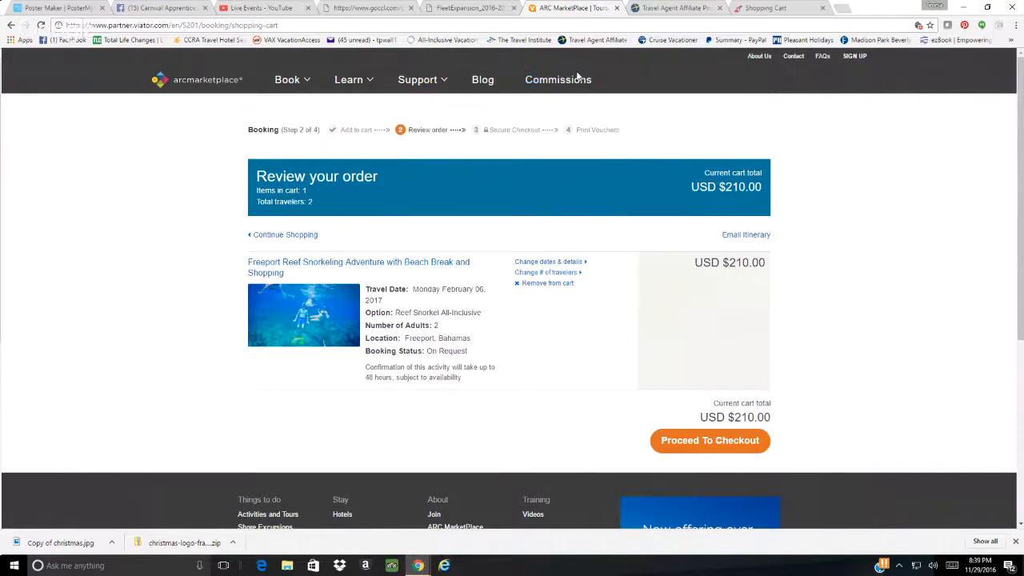
{"action": "left_click", "coordinate": [773, 8]}
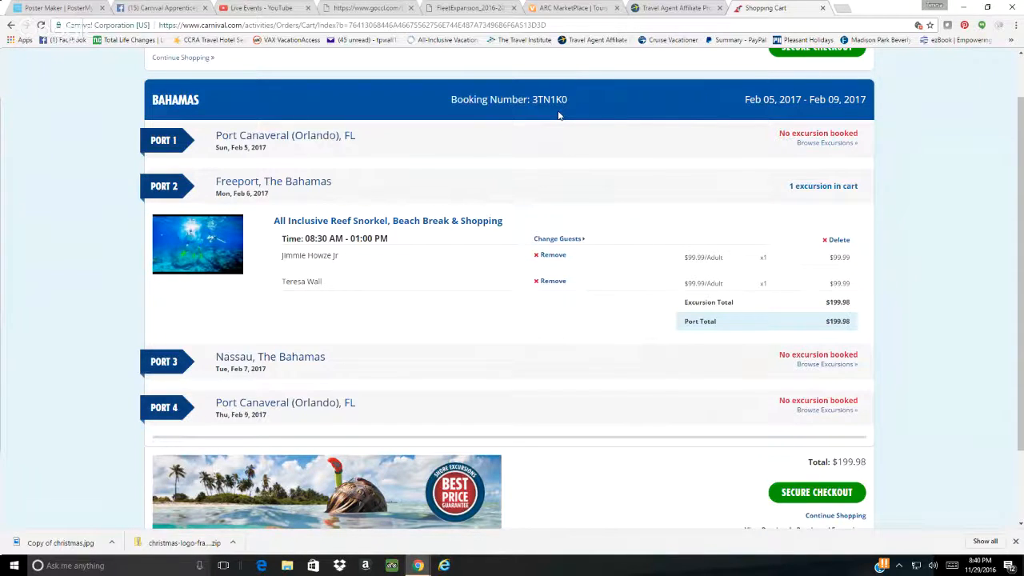
{"action": "left_click_drag", "start_coordinate": [1022, 160], "coordinate": [1021, 107]}
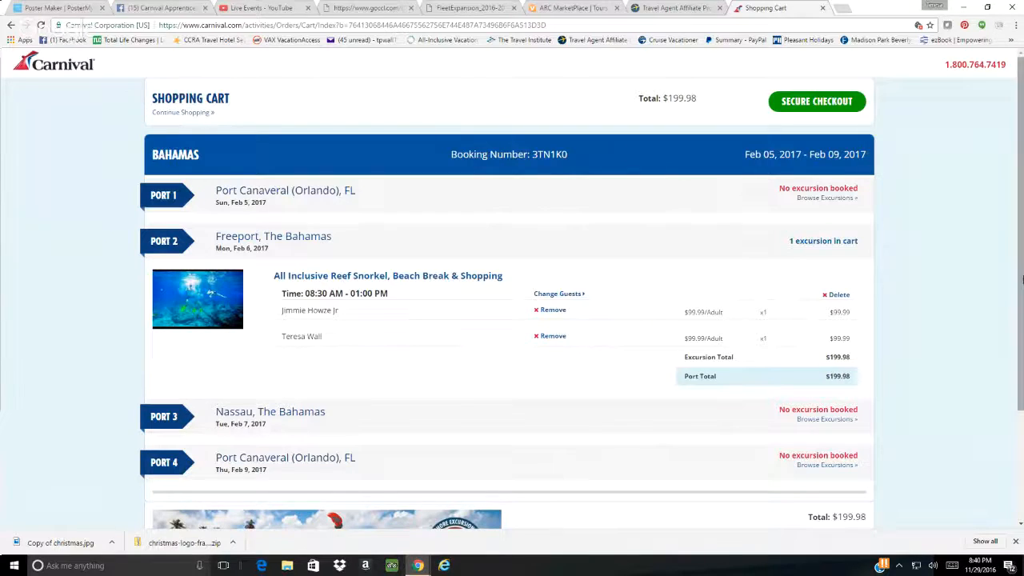
{"action": "left_click_drag", "start_coordinate": [1021, 232], "coordinate": [1022, 304]}
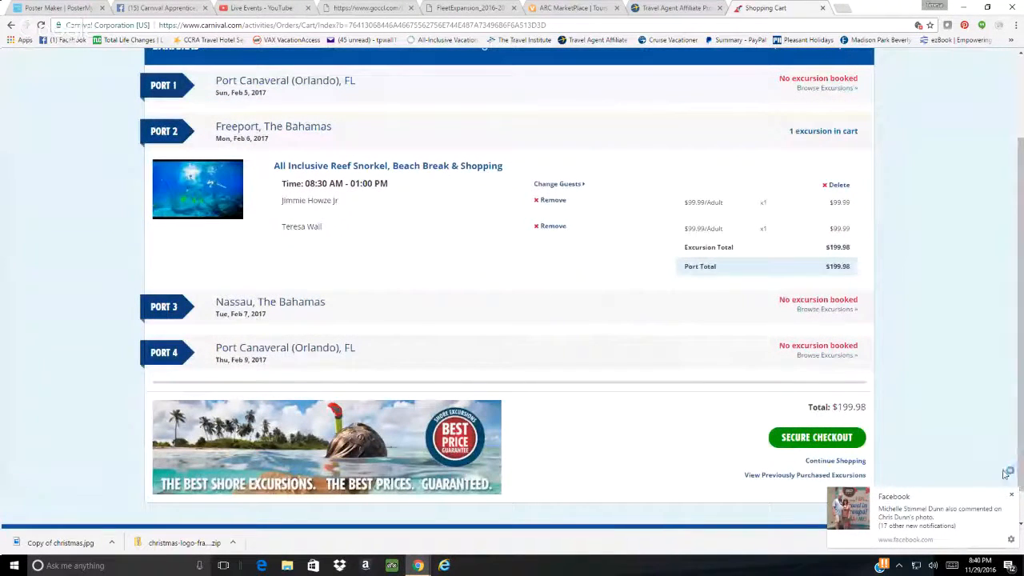
{"action": "left_click", "coordinate": [1011, 494]}
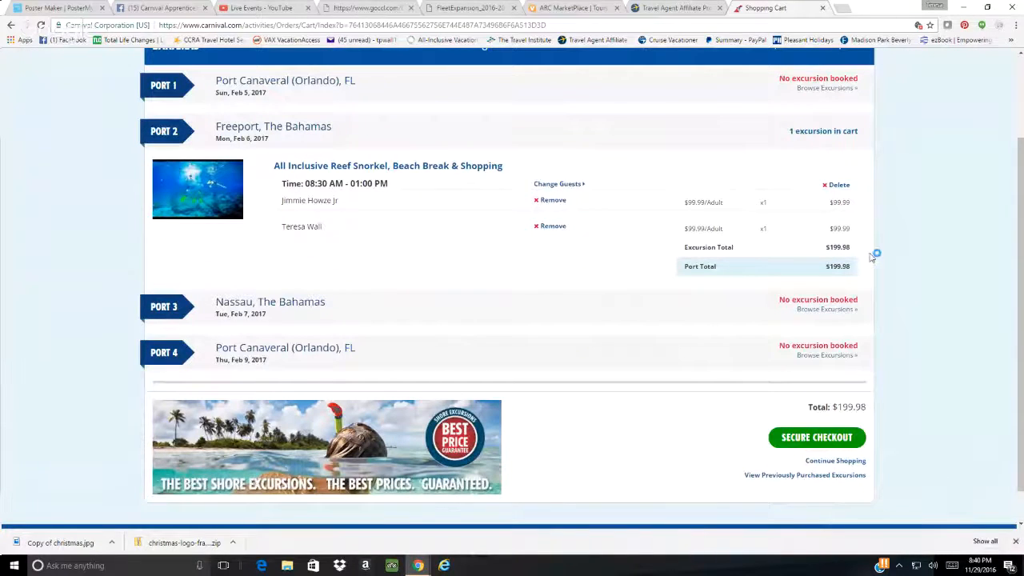
{"action": "left_click", "coordinate": [578, 10]}
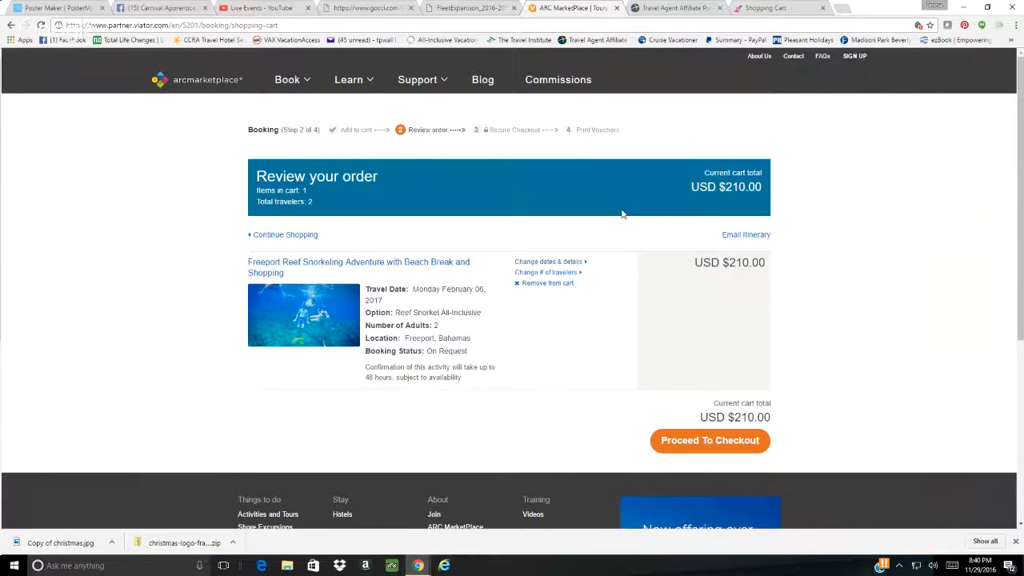
{"action": "left_click", "coordinate": [756, 8]}
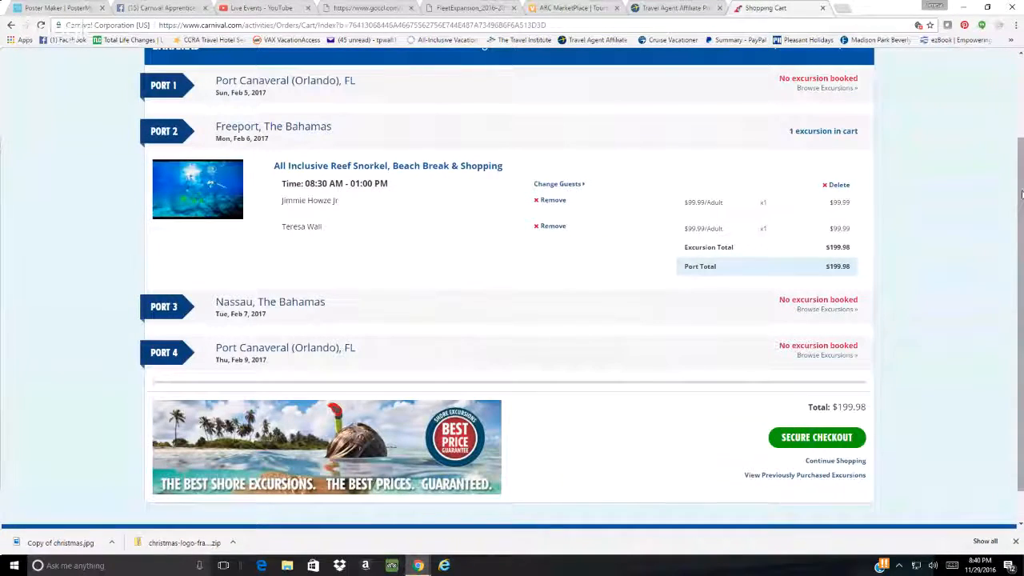
{"action": "scroll", "coordinate": [1020, 157], "scroll_direction": "up", "scroll_amount": 1}
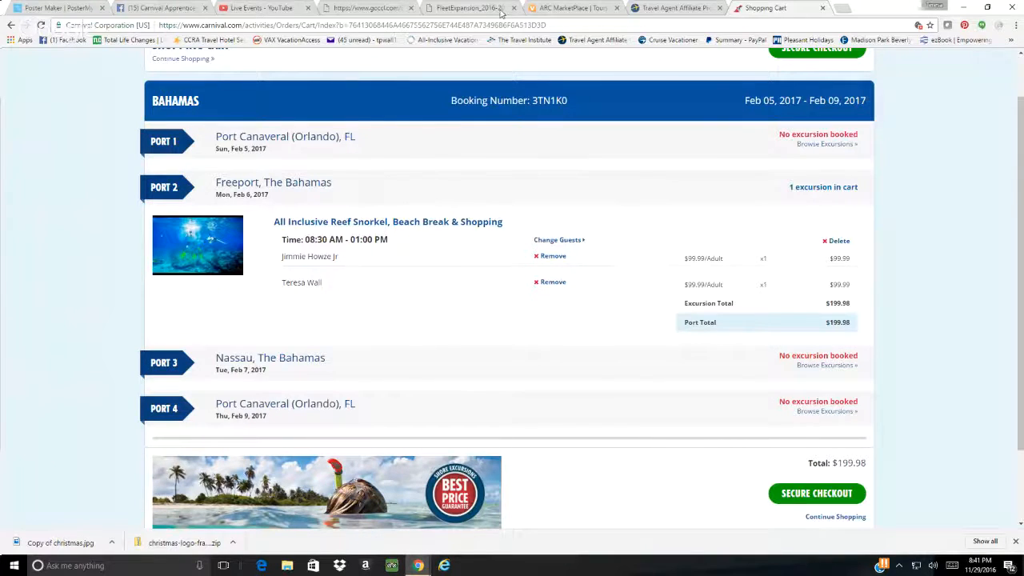
- Open Freeport Reef Snorkeling Adventure with Beach Break and Shopping from the ARC MarketPlace order and review its tour details
{"action": "left_click", "coordinate": [565, 7]}
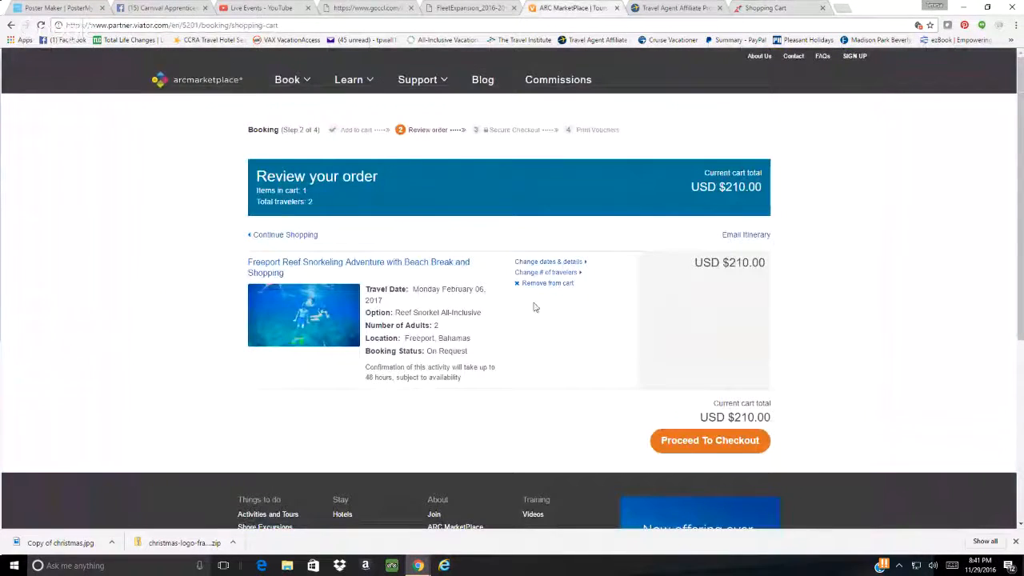
{"action": "left_click", "coordinate": [423, 266]}
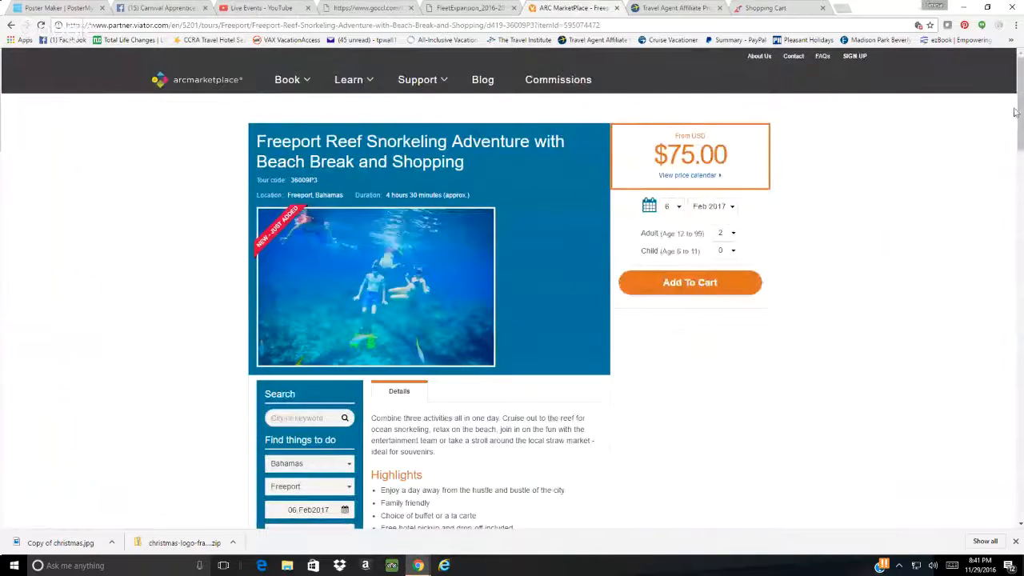
{"action": "left_click_drag", "start_coordinate": [1019, 114], "coordinate": [1021, 266]}
{"action": "left_click_drag", "start_coordinate": [1020, 264], "coordinate": [1021, 94]}
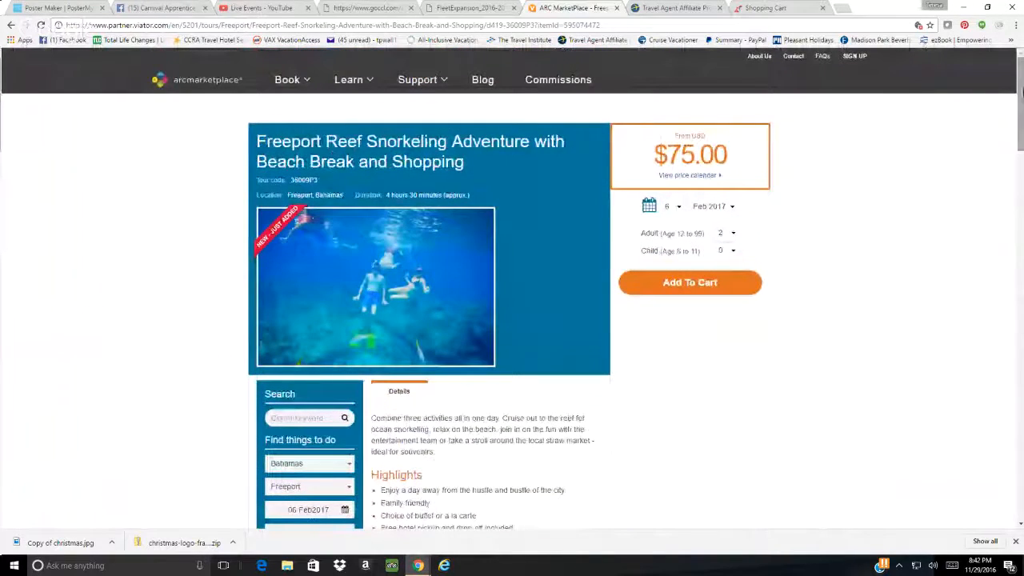
- Go back from Carnival's shopping cart to the Bahamas shore excursions list and look through the featured excursions and prices
{"action": "left_click", "coordinate": [765, 8]}
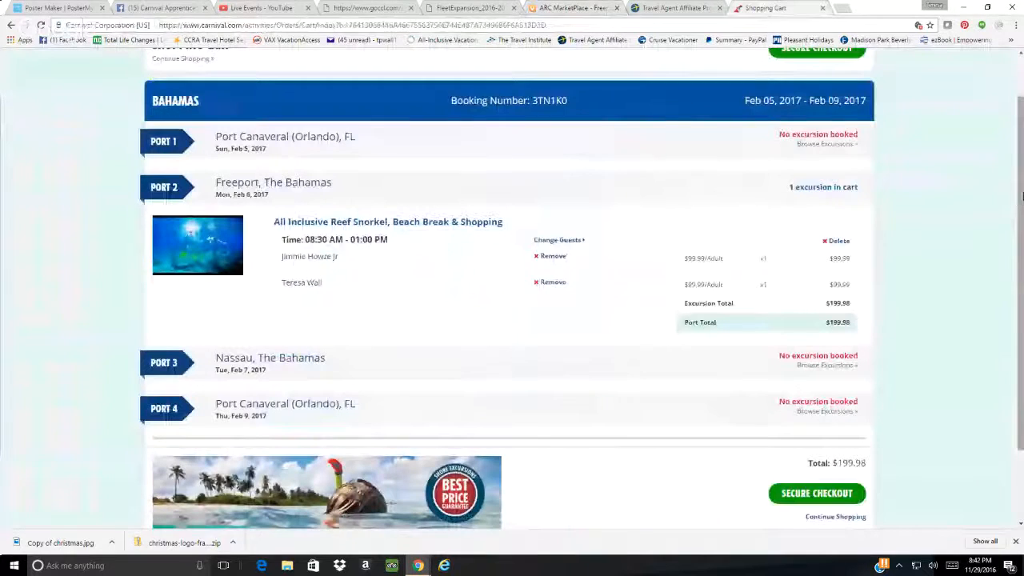
{"action": "scroll", "coordinate": [1021, 195], "scroll_direction": "up", "scroll_amount": 2}
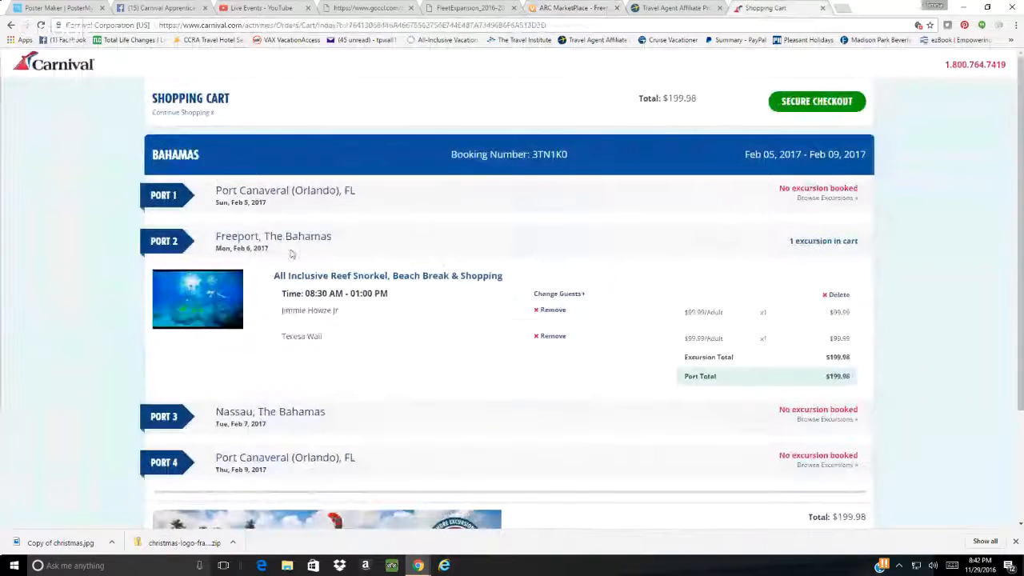
{"action": "left_click", "coordinate": [10, 26]}
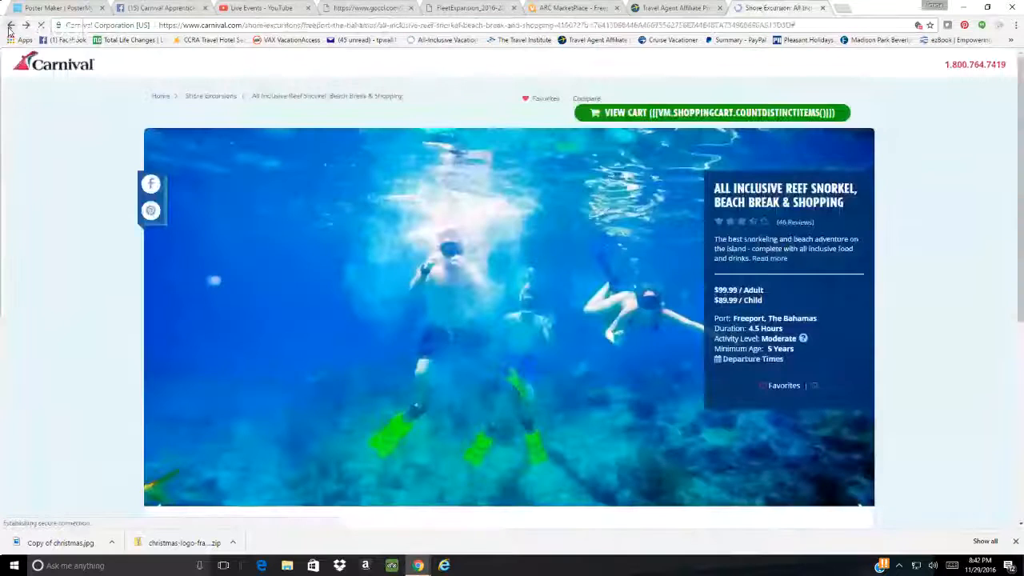
{"action": "left_click", "coordinate": [195, 98]}
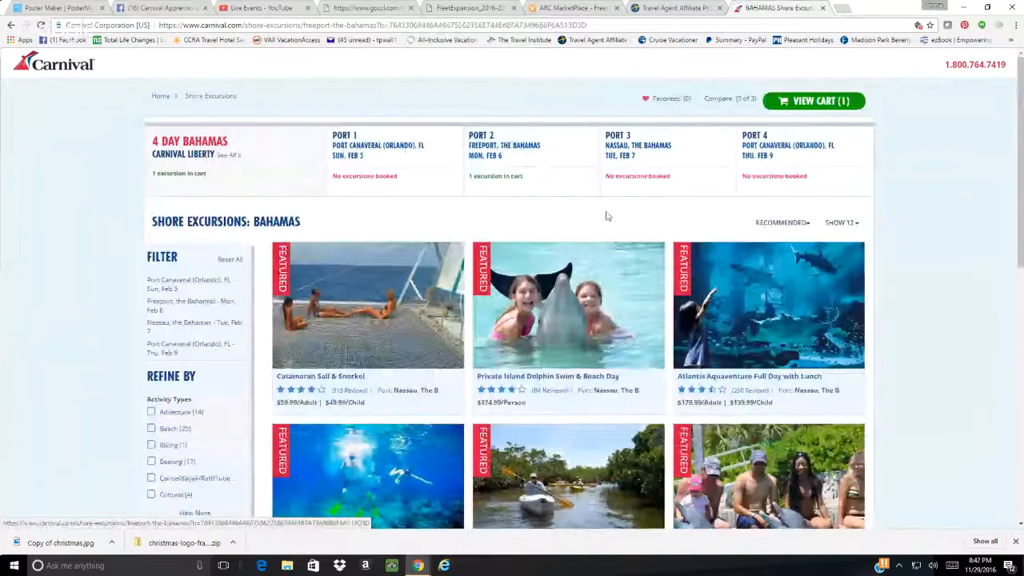
{"action": "mouse_move", "coordinate": [579, 344]}
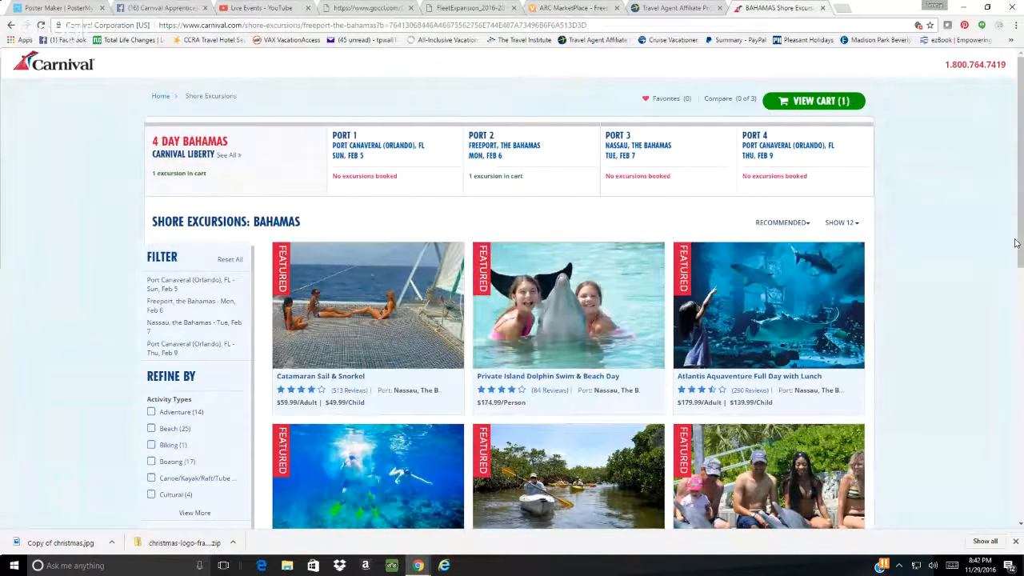
{"action": "left_click_drag", "start_coordinate": [1016, 242], "coordinate": [1020, 294]}
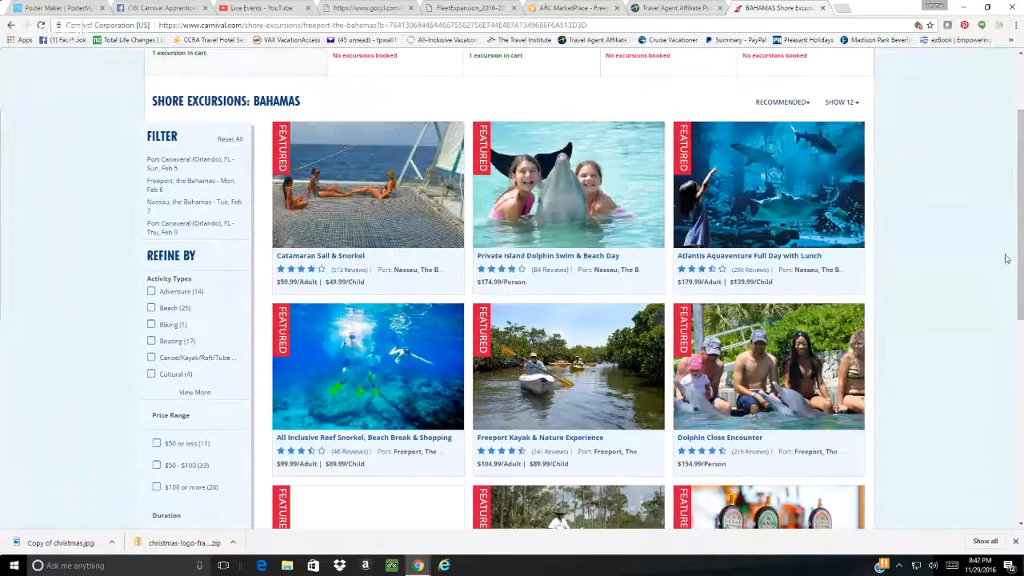
{"action": "left_click_drag", "start_coordinate": [1021, 258], "coordinate": [1021, 357]}
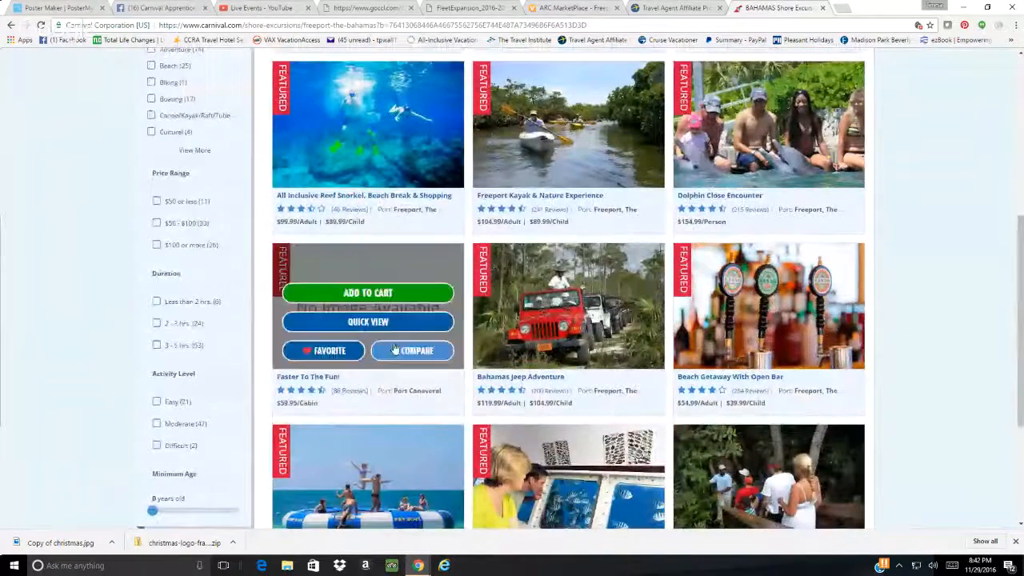
{"action": "left_click_drag", "start_coordinate": [1021, 283], "coordinate": [1020, 120]}
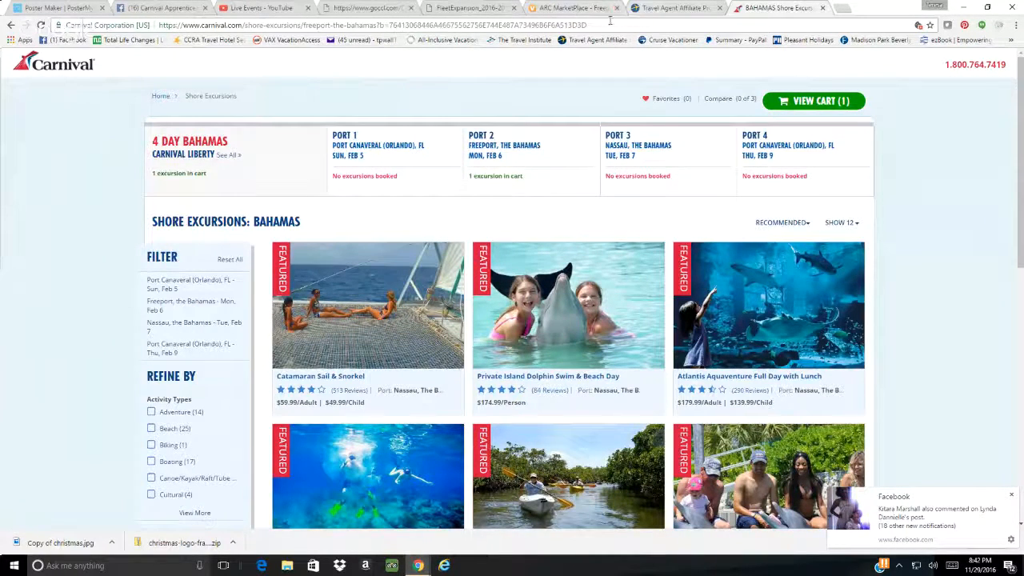
- Limit Carnival's excursions to Port 3, Nassau, on Tue, Feb 7, and look through the tours offered there
{"action": "left_click", "coordinate": [684, 173]}
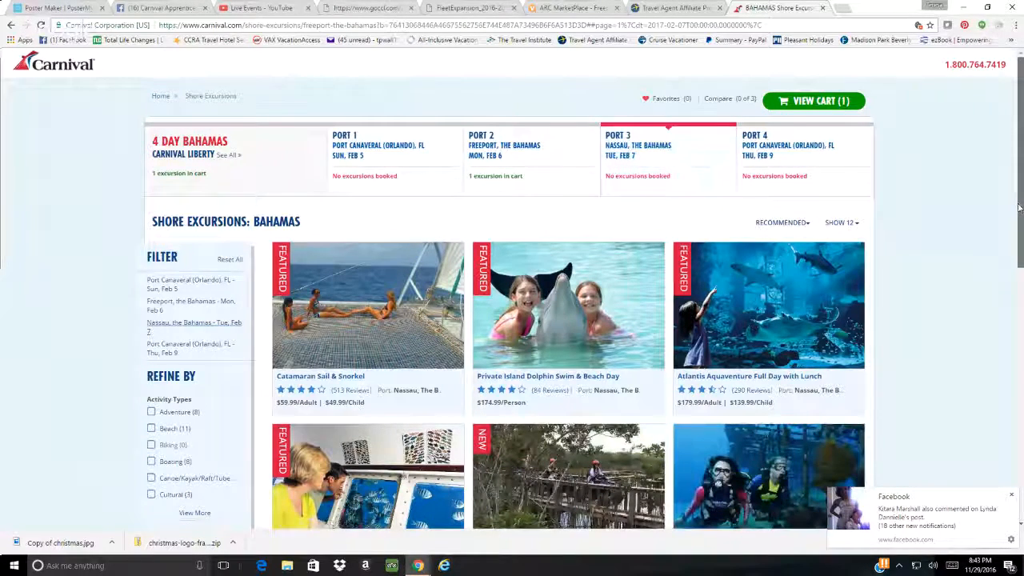
{"action": "left_click_drag", "start_coordinate": [1020, 209], "coordinate": [1020, 217]}
{"action": "scroll", "coordinate": [1019, 210], "scroll_direction": "down", "scroll_amount": 1}
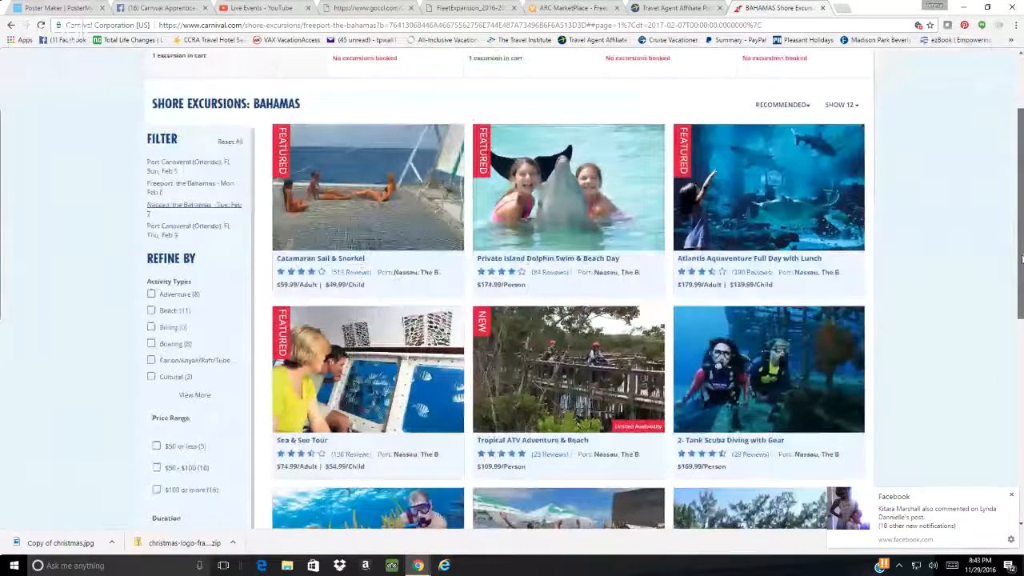
{"action": "scroll", "coordinate": [1019, 186], "scroll_direction": "up", "scroll_amount": 1}
{"action": "scroll", "coordinate": [564, 176], "scroll_direction": "up", "scroll_amount": 1}
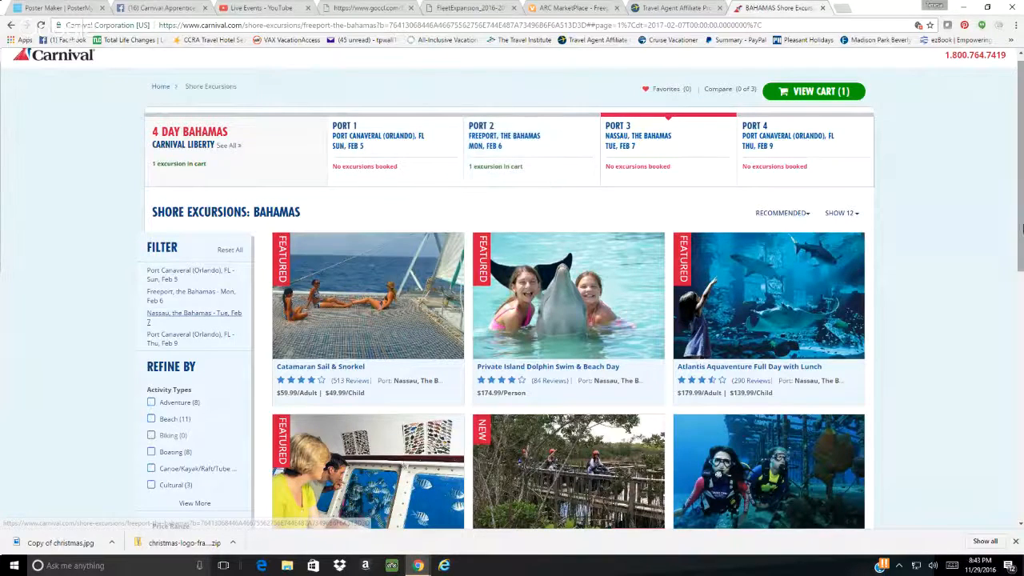
{"action": "scroll", "coordinate": [543, 232], "scroll_direction": "up", "scroll_amount": 1}
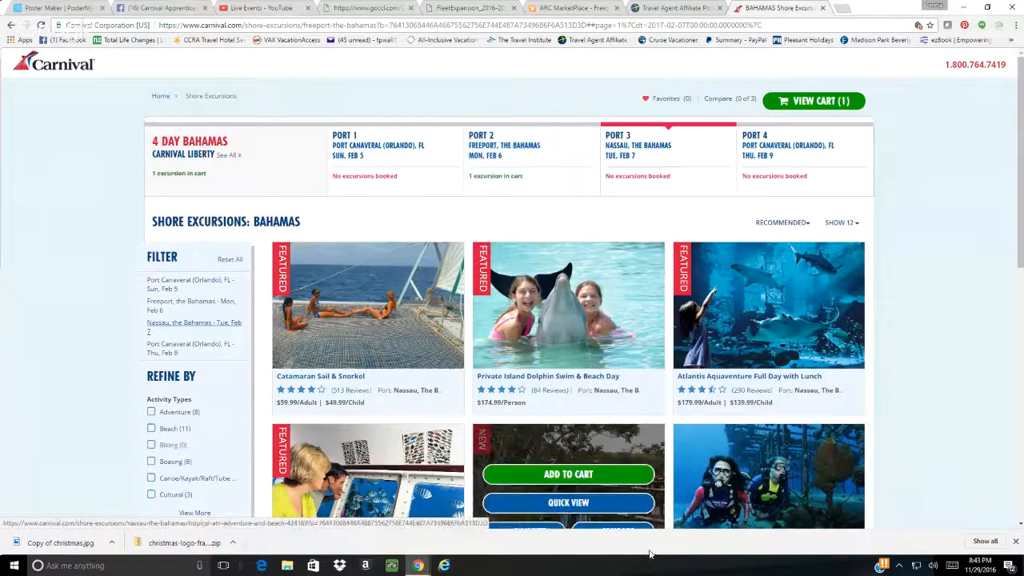
{"action": "mouse_move", "coordinate": [1021, 216]}
{"action": "left_mouse_down"}
{"action": "mouse_move", "coordinate": [1022, 408]}
{"action": "mouse_move", "coordinate": [1020, 232]}
{"action": "left_mouse_up"}
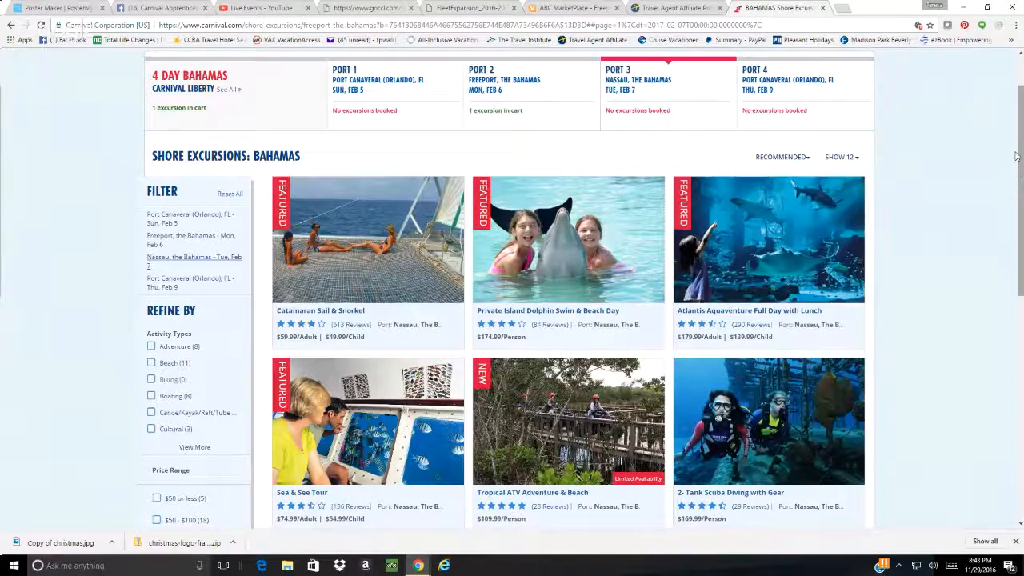
{"action": "left_click_drag", "start_coordinate": [1014, 157], "coordinate": [1012, 134]}
{"action": "left_click", "coordinate": [965, 150]}
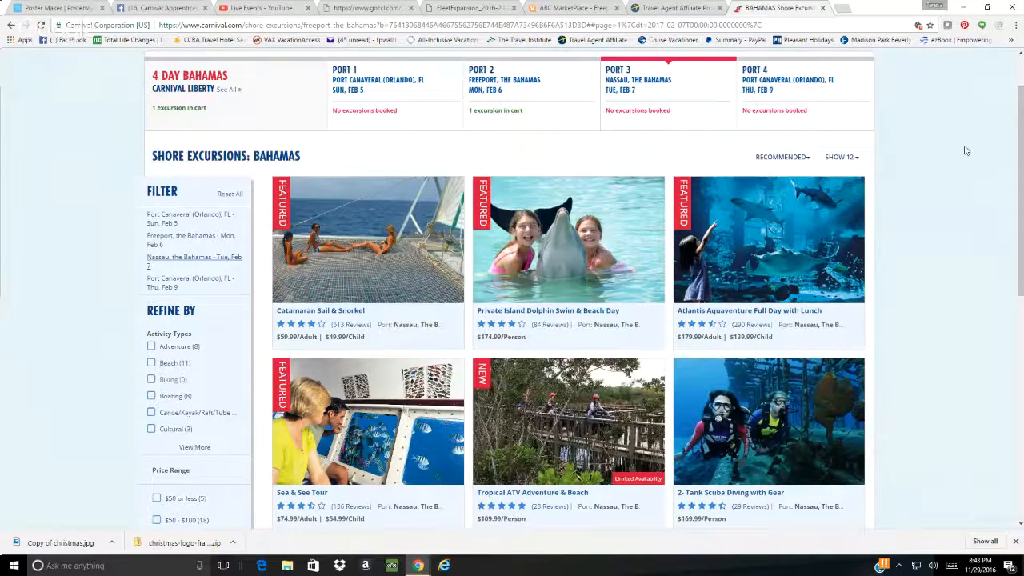
{"action": "scroll", "coordinate": [894, 251], "scroll_direction": "up", "scroll_amount": 2}
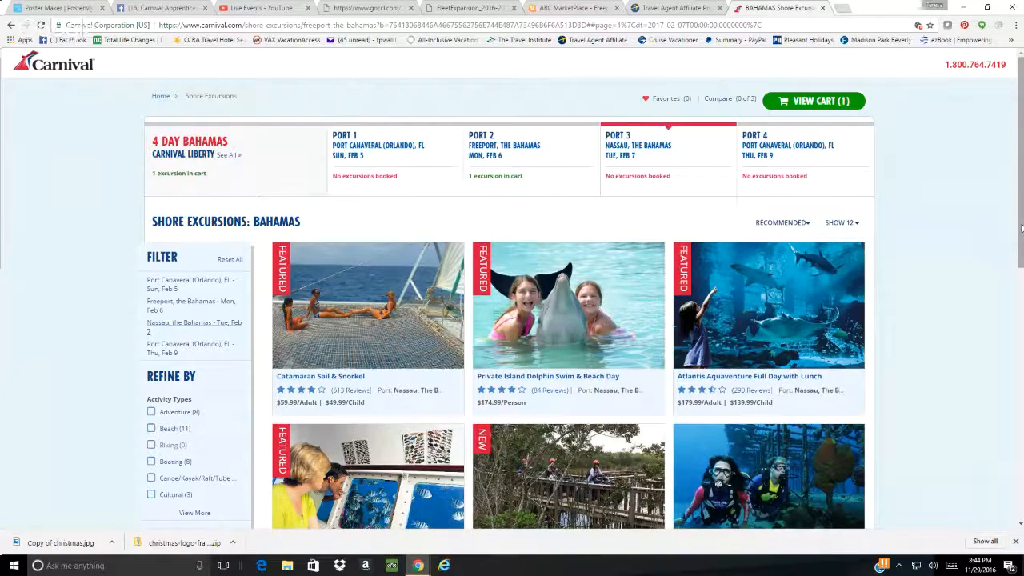
{"action": "left_click_drag", "start_coordinate": [1021, 231], "coordinate": [1021, 254]}
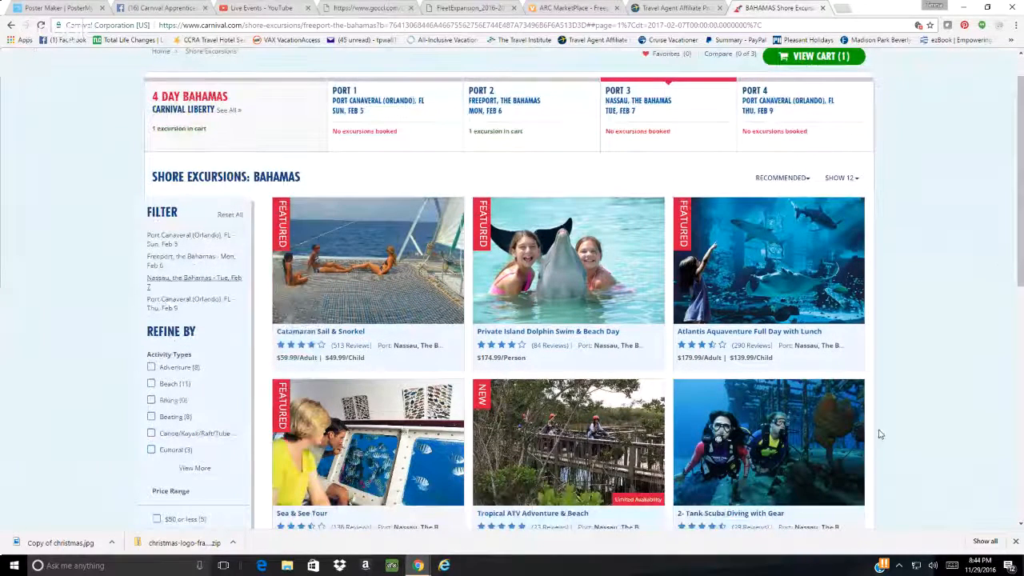
{"action": "left_click_drag", "start_coordinate": [1016, 200], "coordinate": [1022, 172]}
- Leave the shore excursions through My Cruise Manager to Carnival's home page and examine its footer links
{"action": "left_click", "coordinate": [158, 97]}
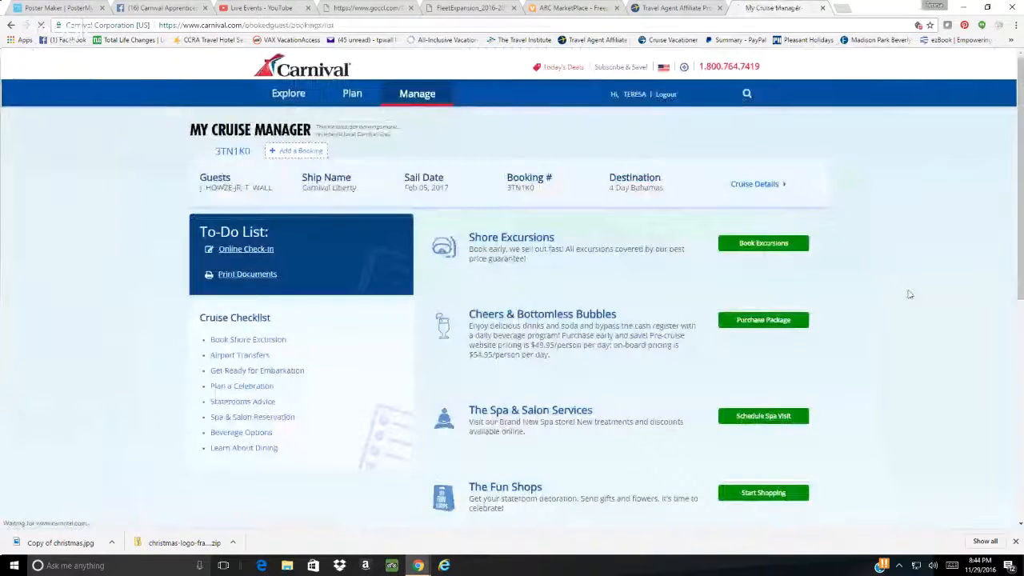
{"action": "left_click", "coordinate": [298, 74]}
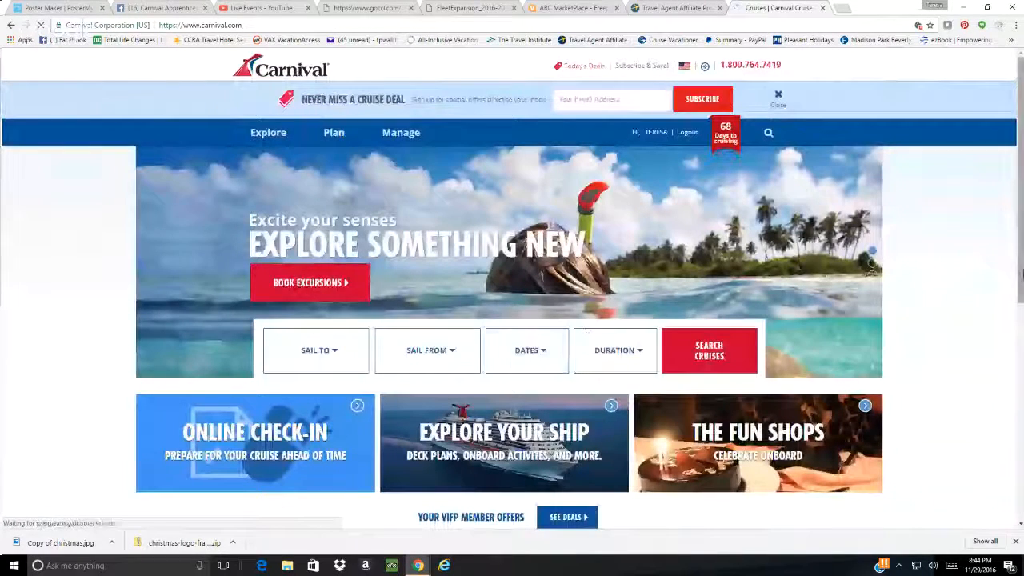
{"action": "scroll", "coordinate": [512, 288], "scroll_direction": "down", "scroll_amount": 2}
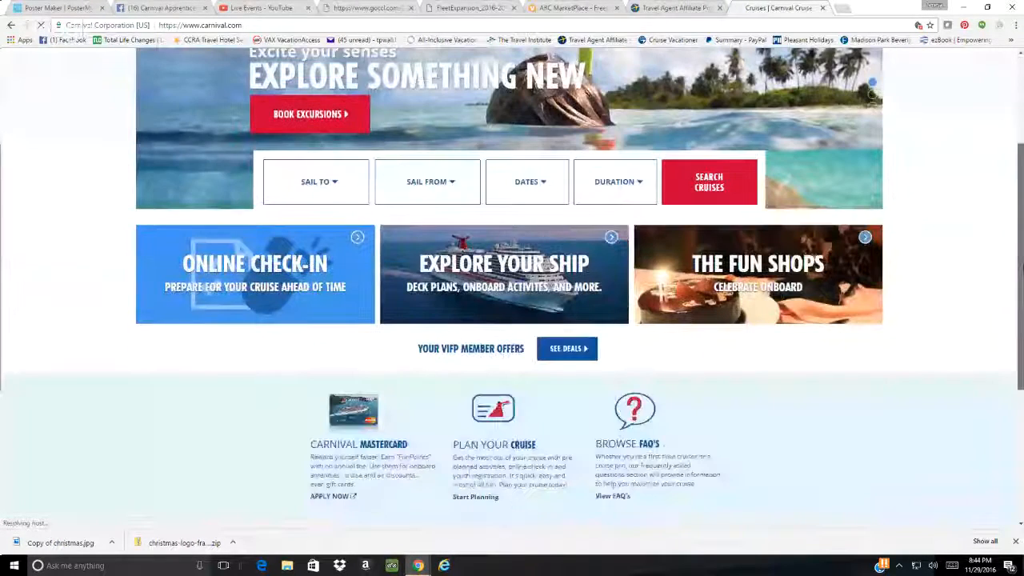
{"action": "scroll", "coordinate": [438, 385], "scroll_direction": "down", "scroll_amount": 3}
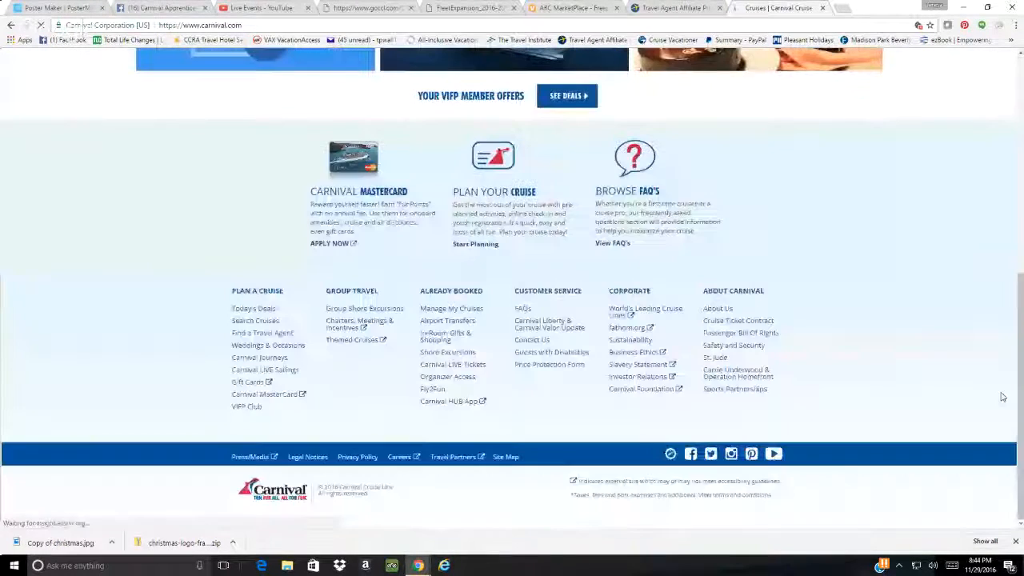
- Open Carnival's Organizer Access form, dismiss it, and return from My Cruise Manager to the 4 Day Bahamas shore excursions list
{"action": "left_click", "coordinate": [441, 382]}
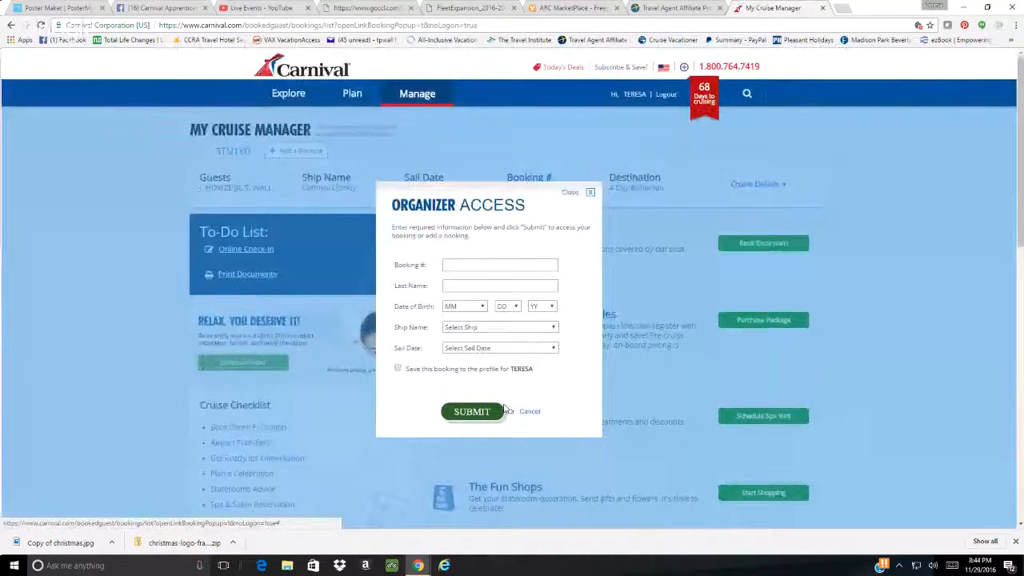
{"action": "left_click", "coordinate": [589, 194]}
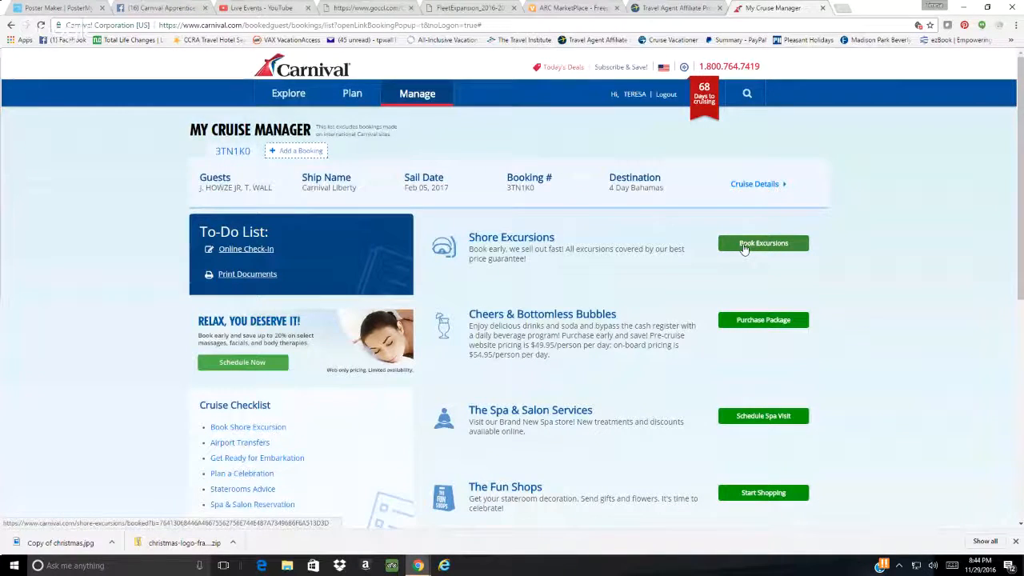
{"action": "left_click", "coordinate": [745, 244]}
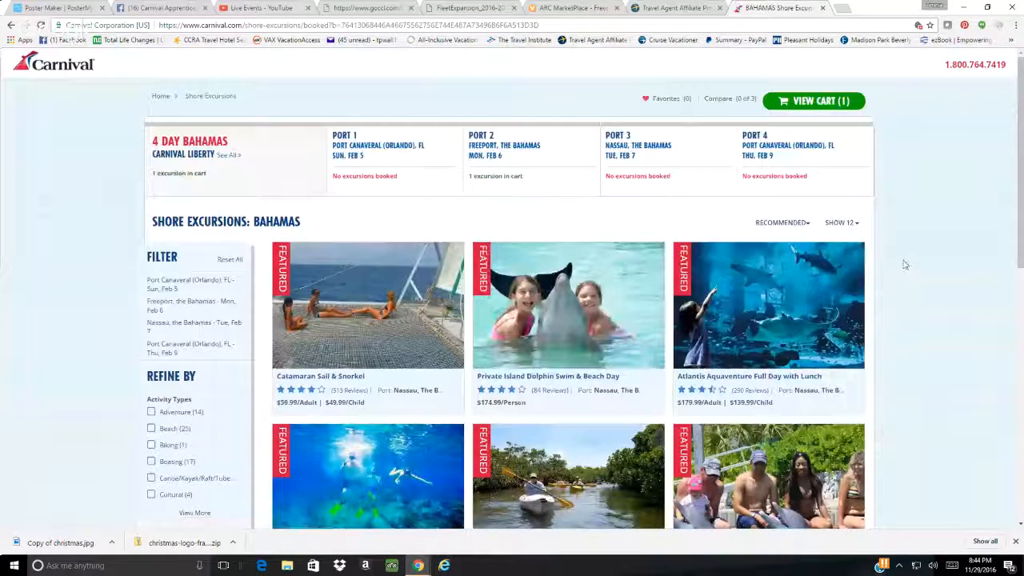
{"action": "left_click_drag", "start_coordinate": [1022, 199], "coordinate": [1022, 174]}
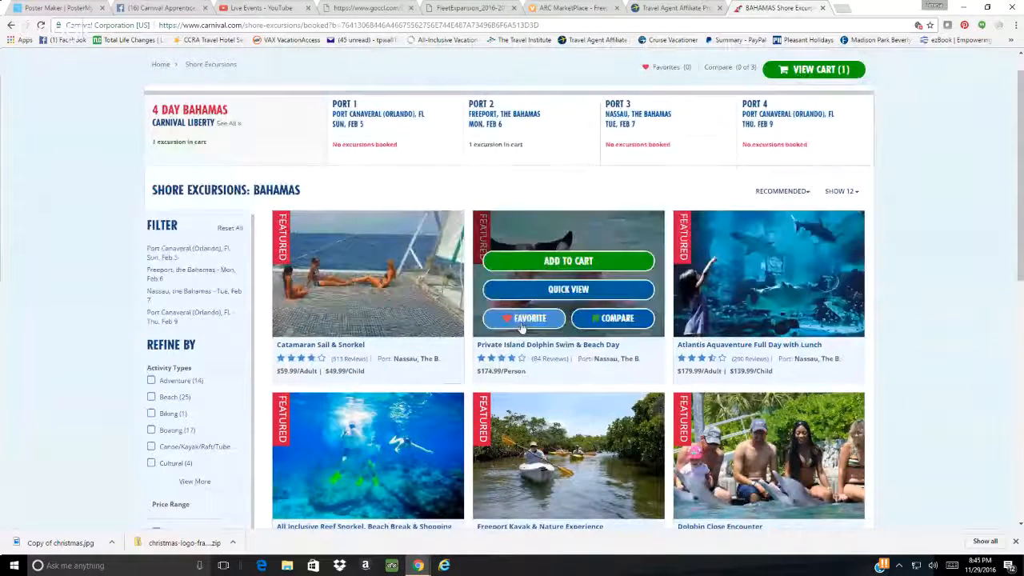
- Switch to the Carnival Apprenticeship Group on Facebook and check the comments under the training link post
{"action": "left_click", "coordinate": [169, 9]}
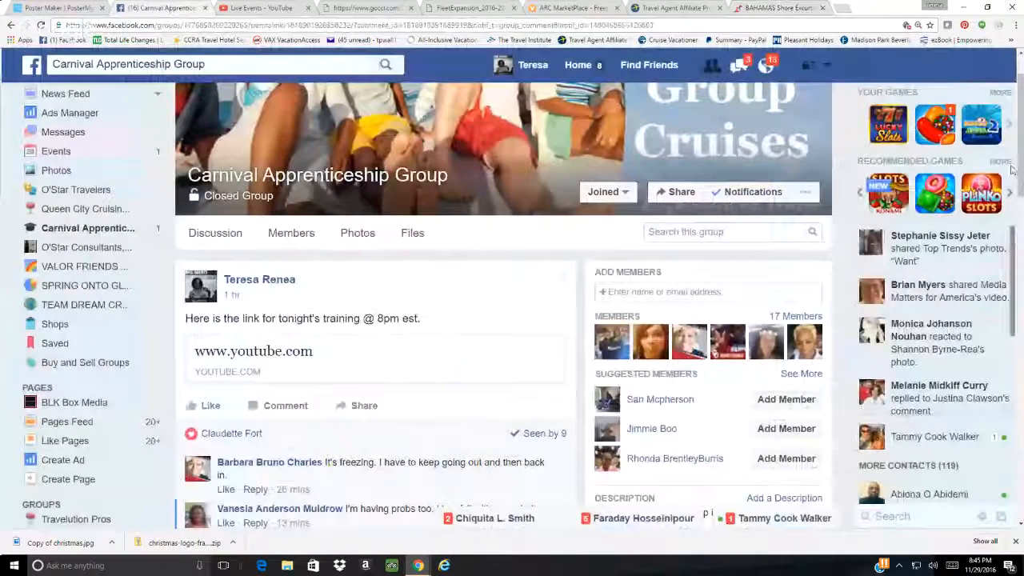
{"action": "scroll", "coordinate": [1012, 232], "scroll_direction": "down", "scroll_amount": 3}
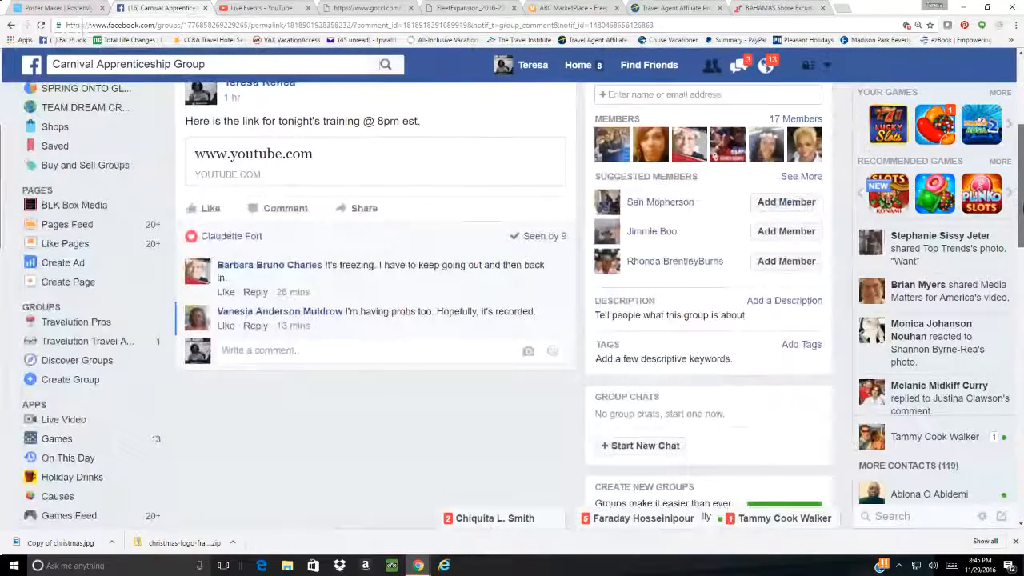
{"action": "scroll", "coordinate": [1020, 205], "scroll_direction": "up", "scroll_amount": 1}
{"action": "scroll", "coordinate": [1021, 193], "scroll_direction": "up", "scroll_amount": 3}
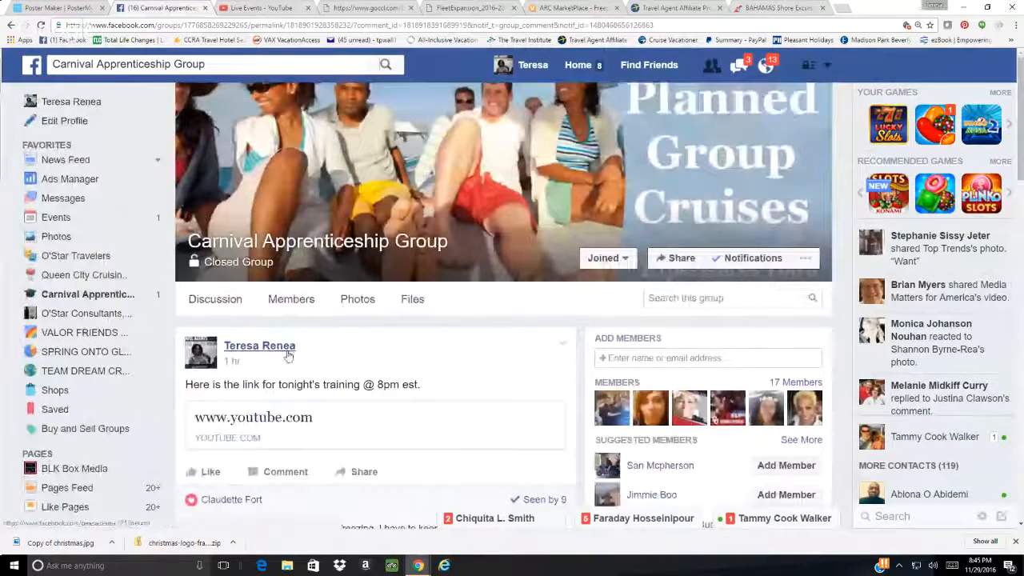
- Open the Facebook messages, return to the news feed, and switch to the live events list in YouTube's Creator Studio
{"action": "left_click", "coordinate": [80, 200]}
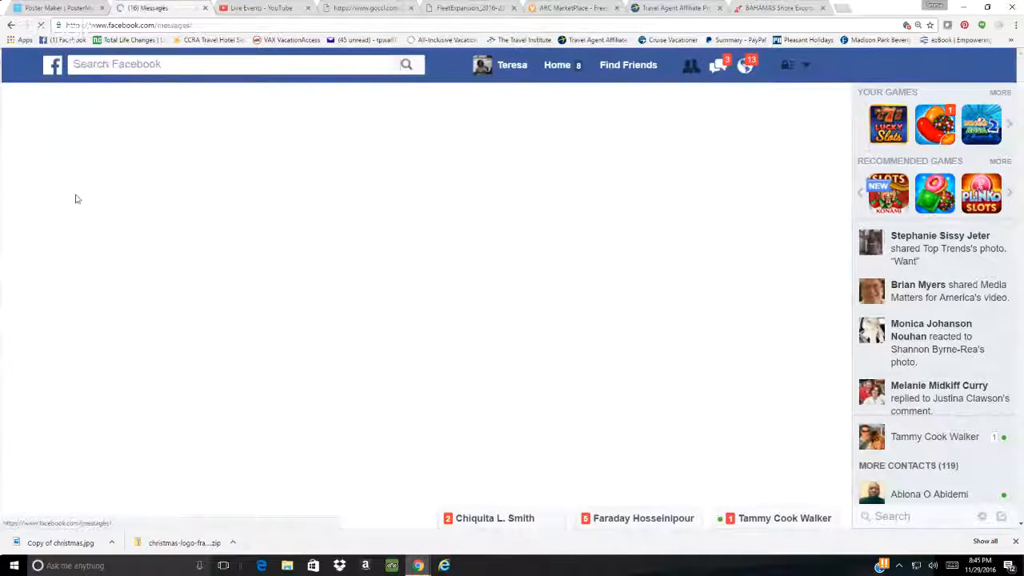
{"action": "left_click", "coordinate": [557, 68]}
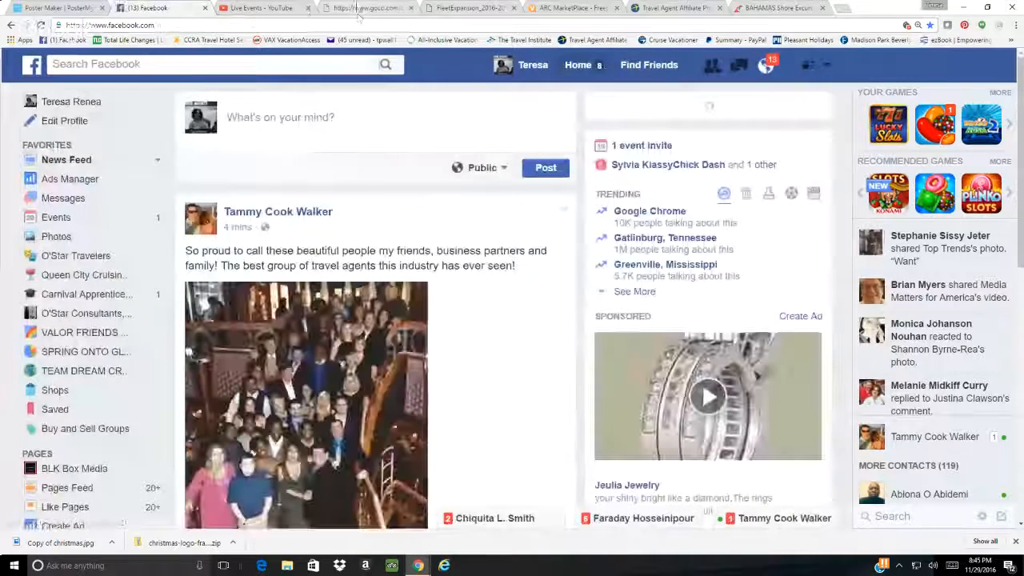
{"action": "left_click", "coordinate": [282, 9]}
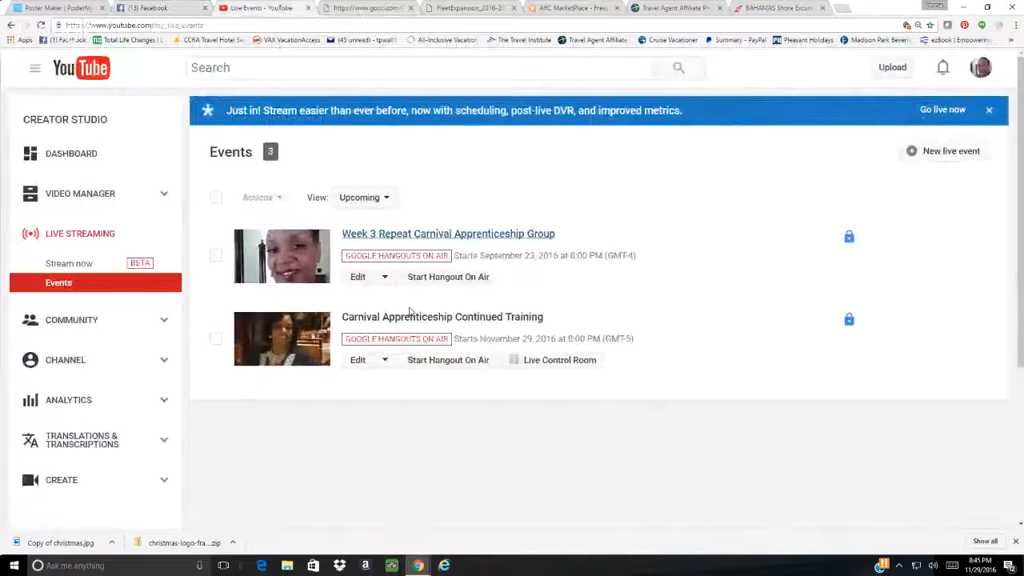